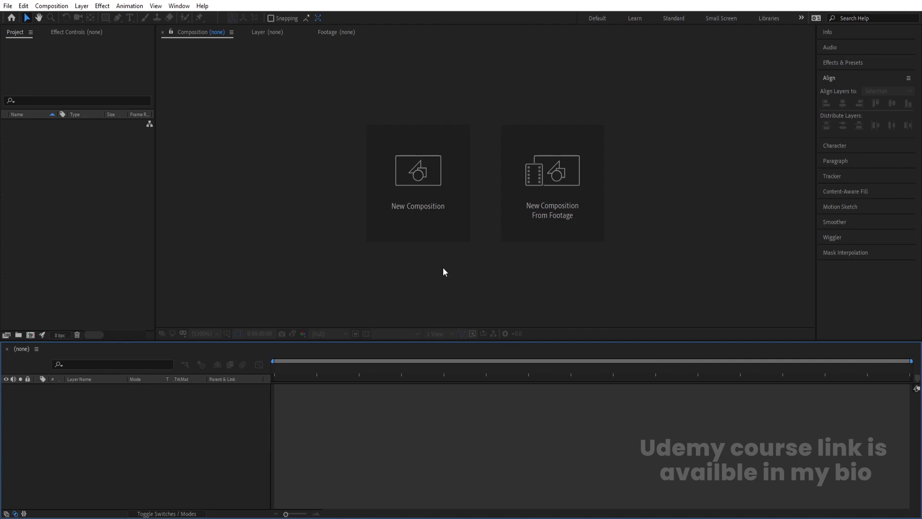
- Create a 1920 x 1080 px composition named Main Animation and show its Title/Action Safe guides
left_click(399, 187)
type("Main Animation")
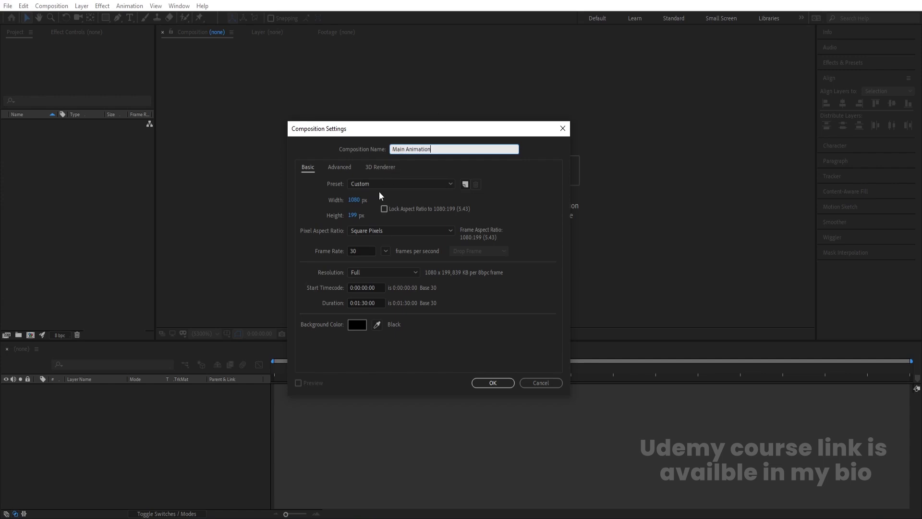
left_click(353, 201)
type("1920")
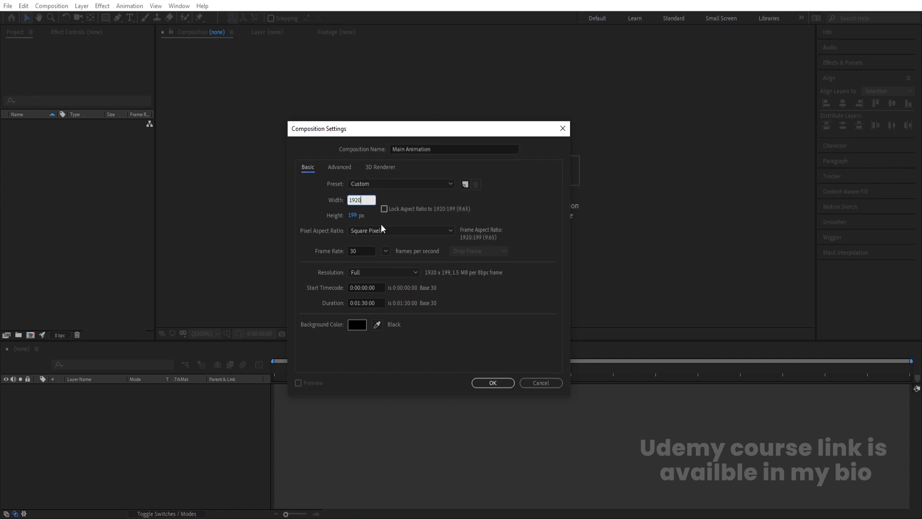
left_click(352, 215)
type("1080")
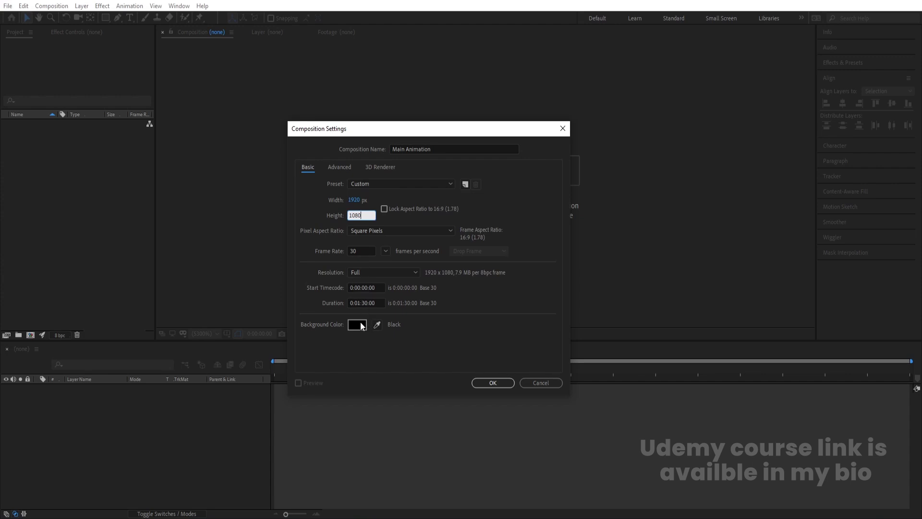
left_click(480, 382)
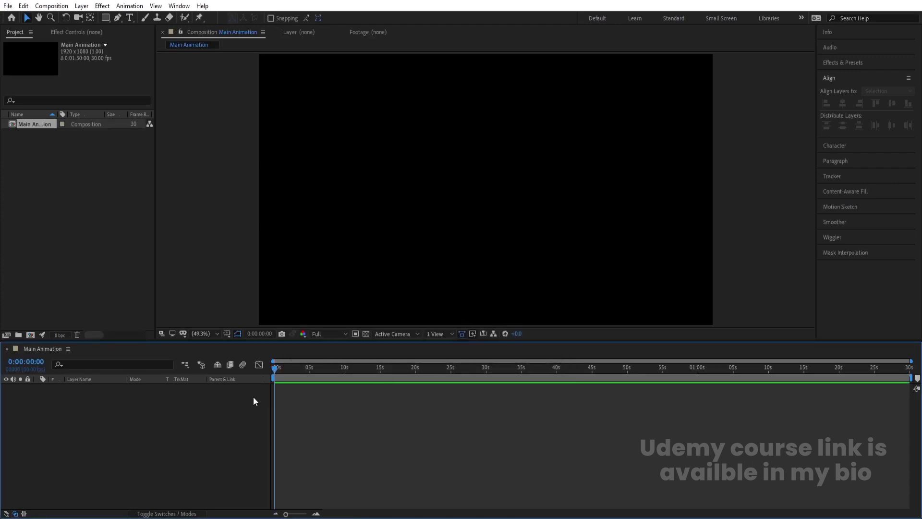
left_click(229, 330)
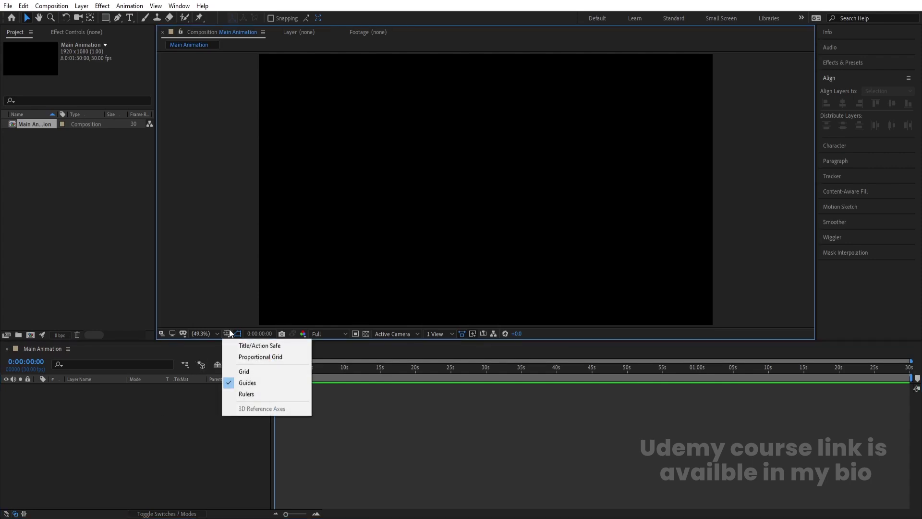
left_click(250, 346)
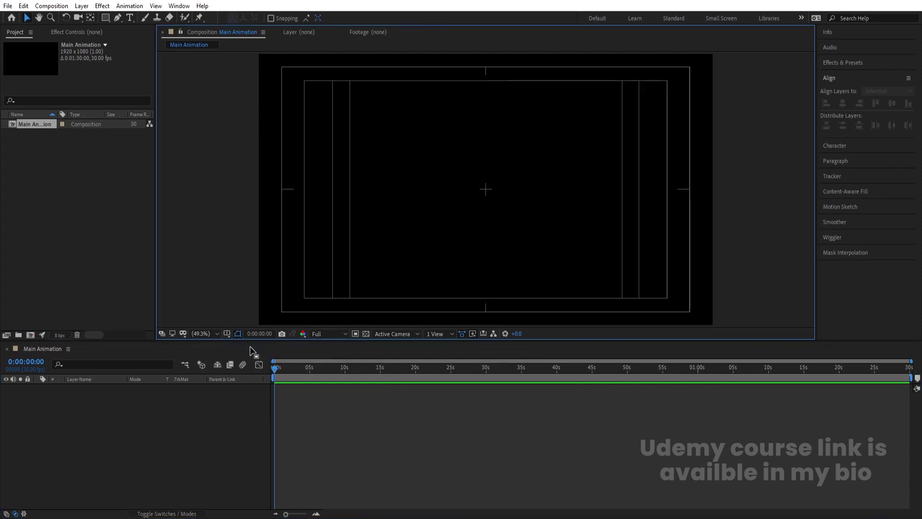
- Create a second composition named Text Animation and set its width to 1080 px, making it 1080 x 1080 px
key("ctrl+n")
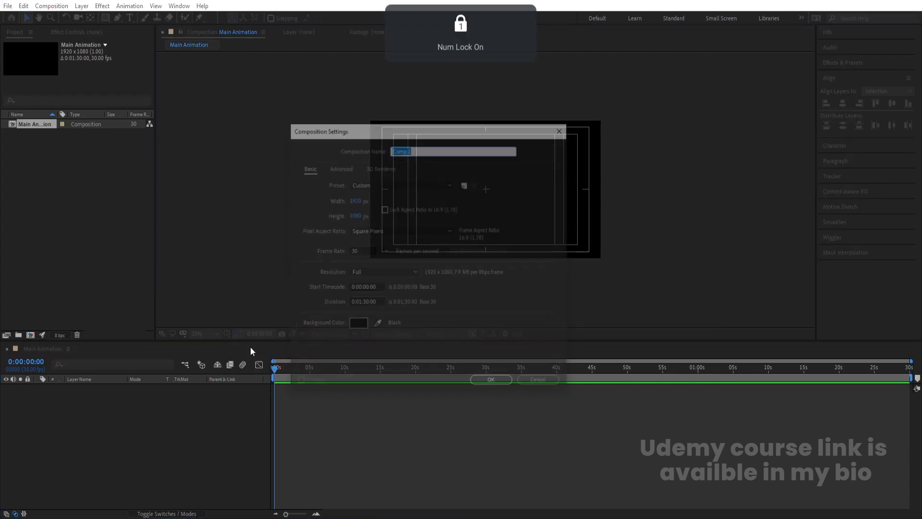
type("Text")
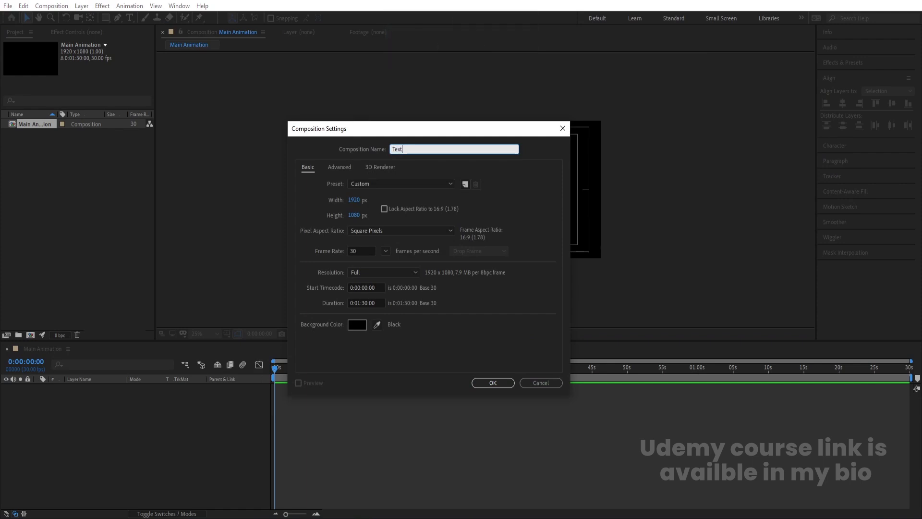
type(" Animat")
key("Return")
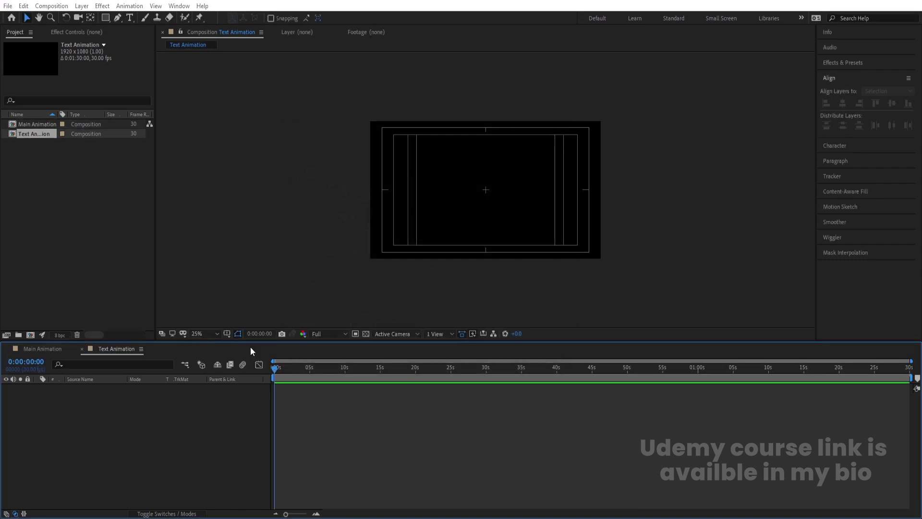
key("ctrl+k")
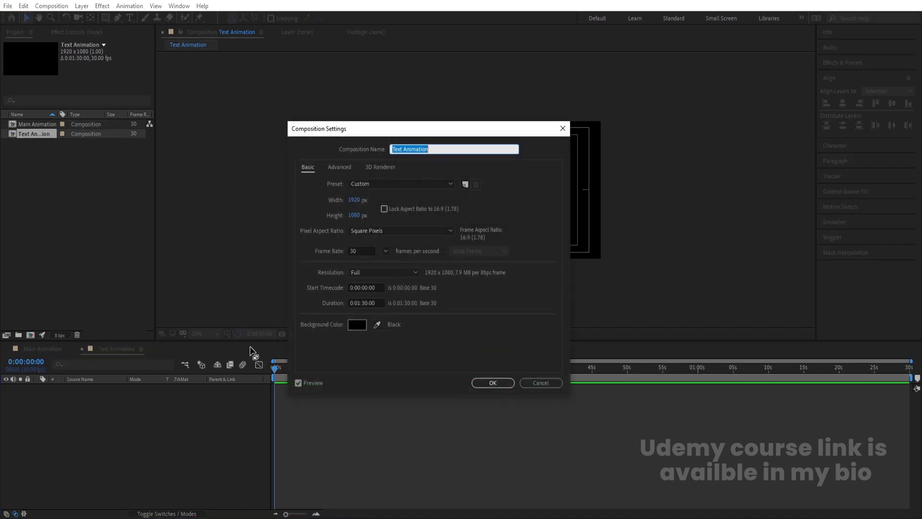
left_click(356, 200)
type("1080")
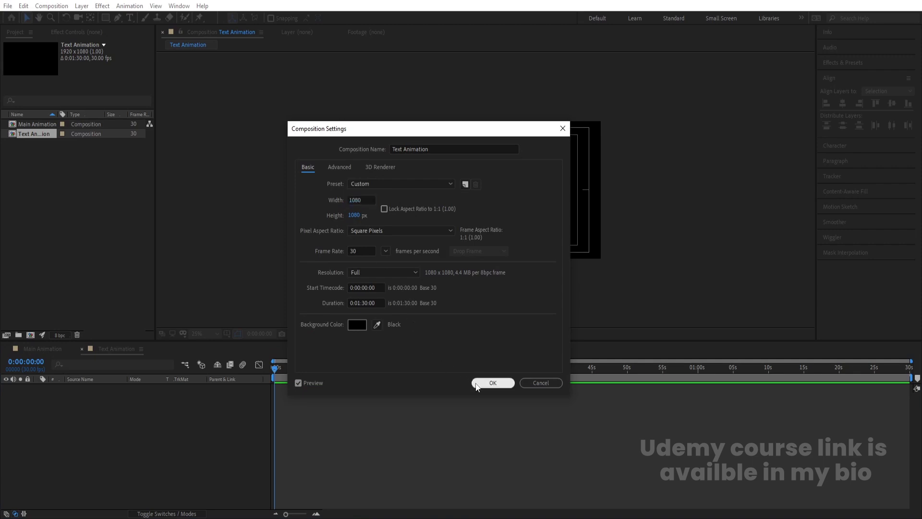
left_click(493, 382)
- Add a composition-sized white solid to the Text Animation composition and lock the layer
left_click(205, 333)
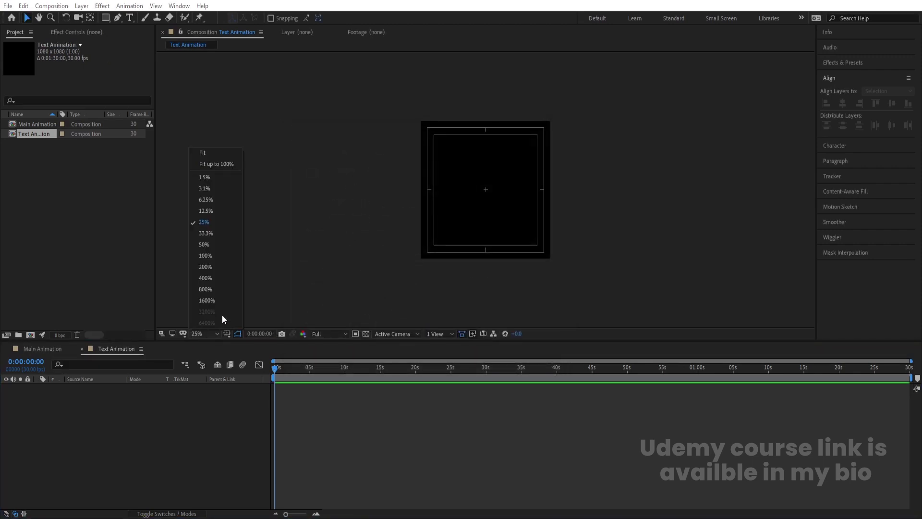
left_click(224, 153)
key("ctrl+y")
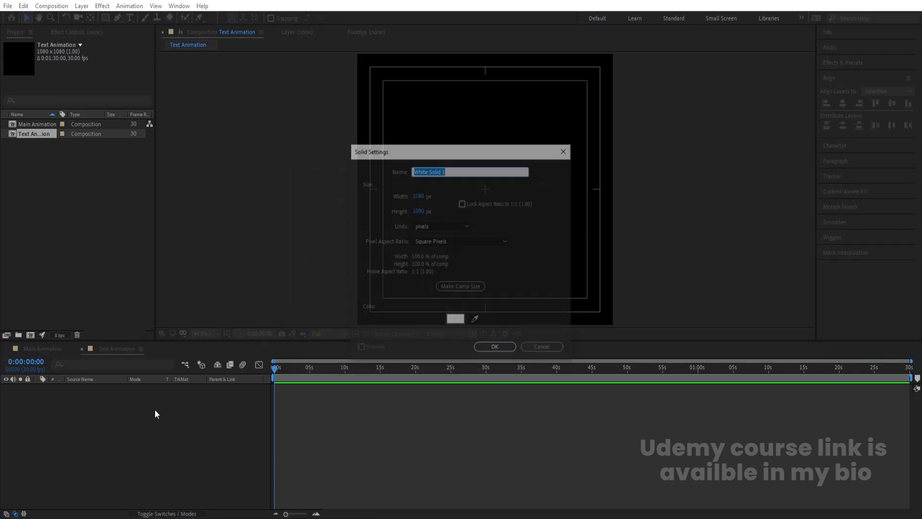
key("Return")
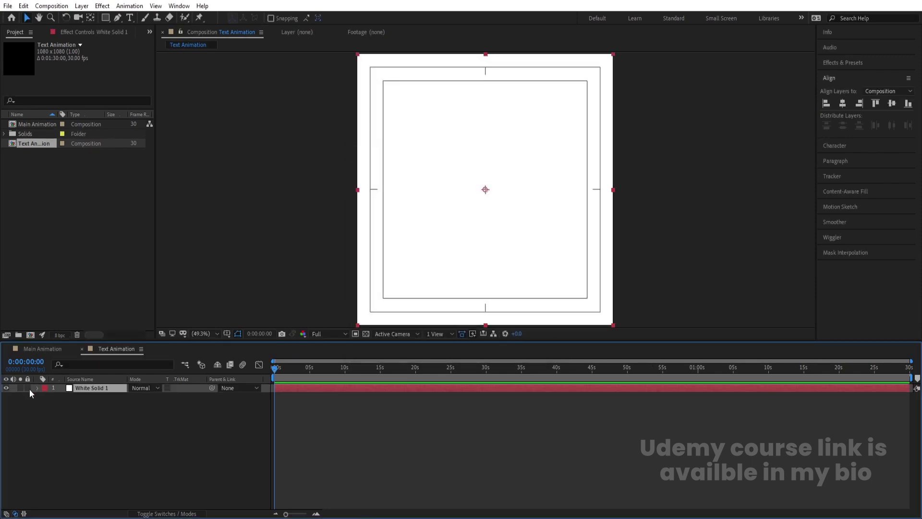
left_click(27, 389)
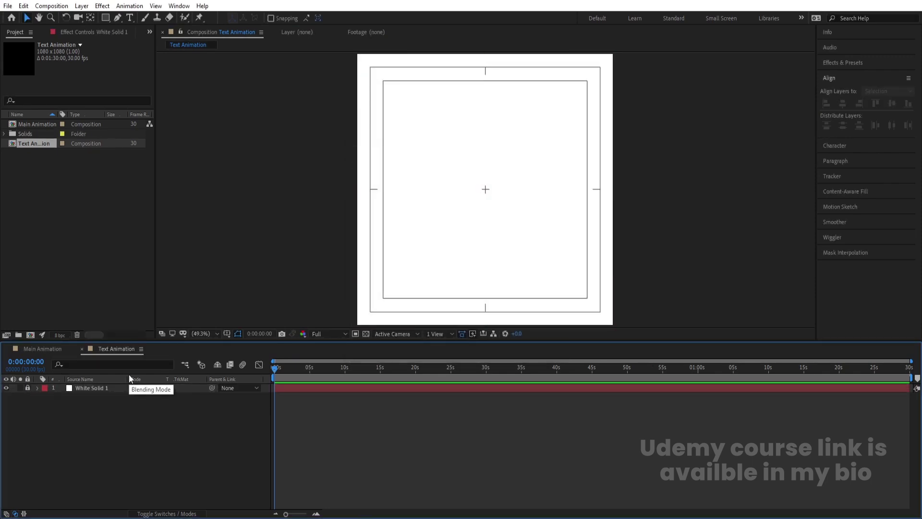
- Create another composition, 1080 px wide and 180 px high, keeping the default name
key("ctrl+n")
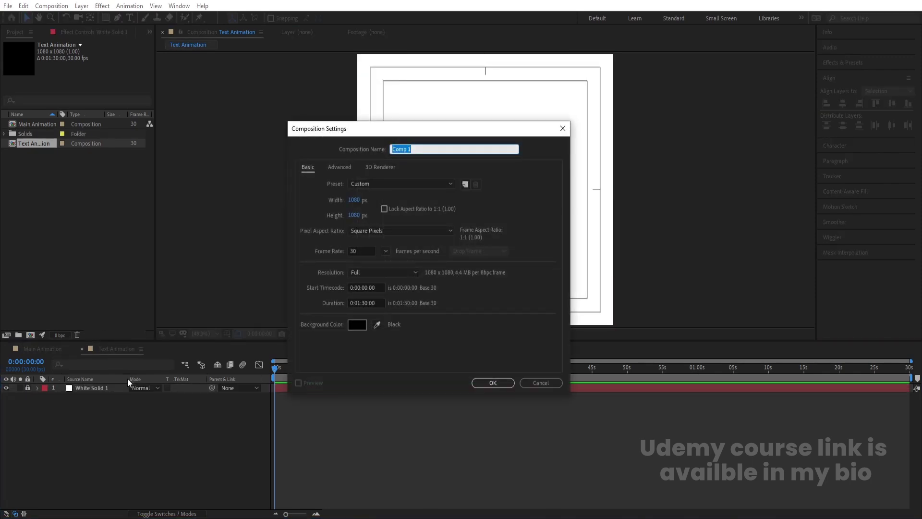
left_click(356, 215)
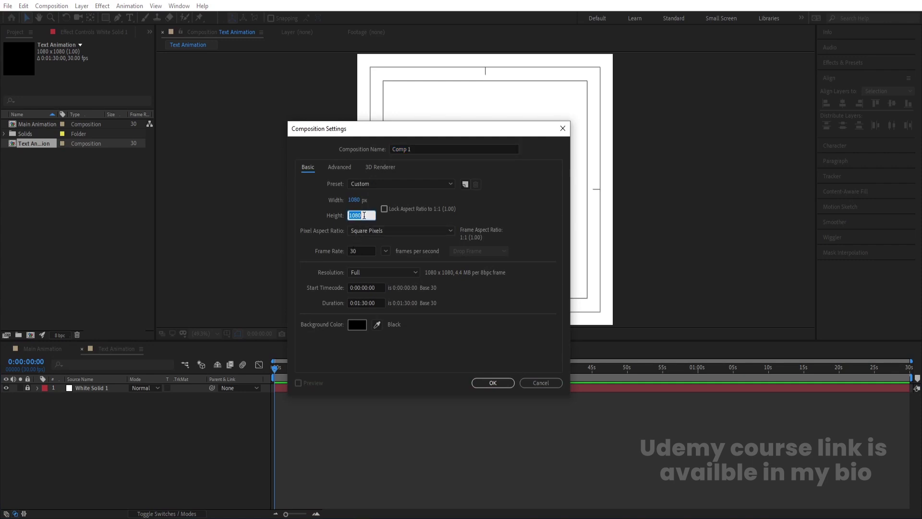
left_click(364, 216)
key("Return")
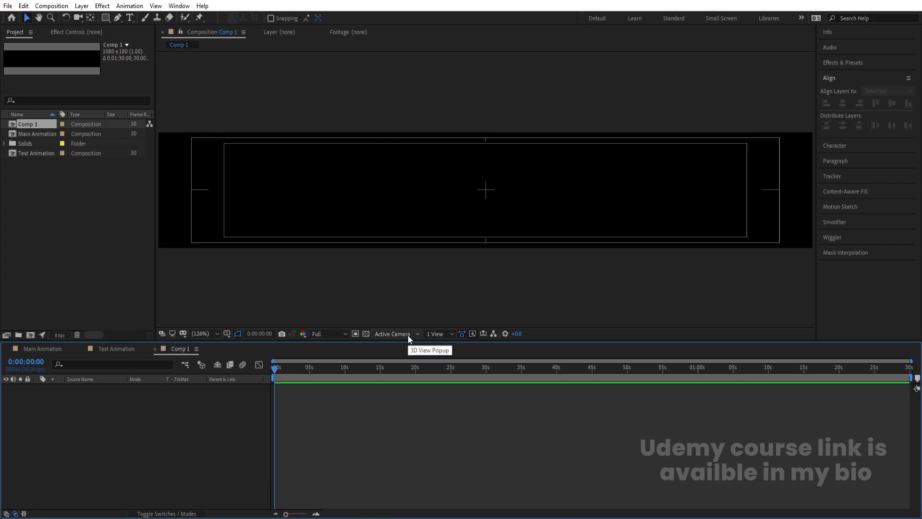
- Rename the 1080 x 180 px composition as Strip and set its background color to white
key("ctrl+k")
type("Strip")
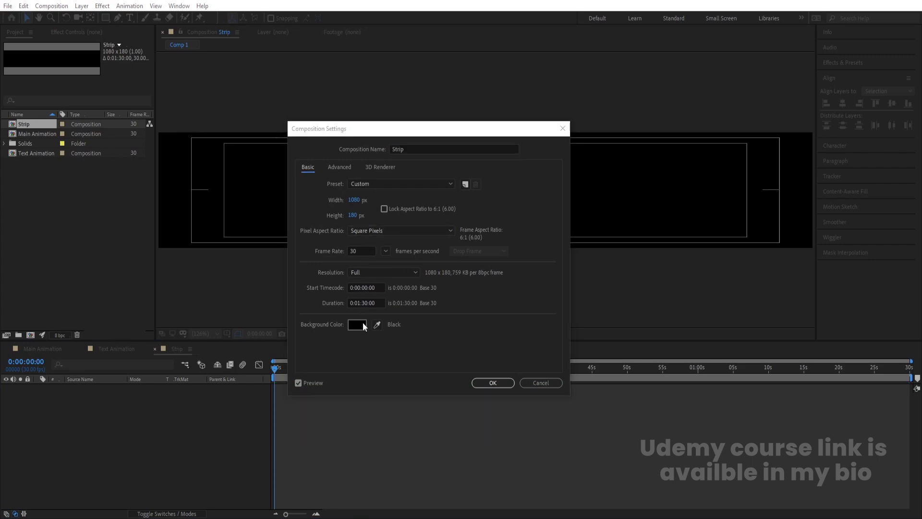
left_click(363, 322)
left_click_drag(72, 219, 1, 128)
key("Return")
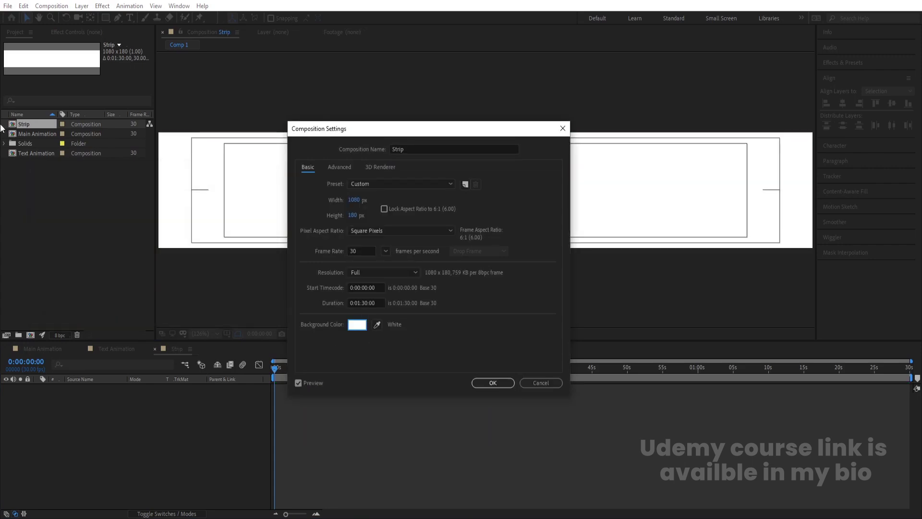
key("Return")
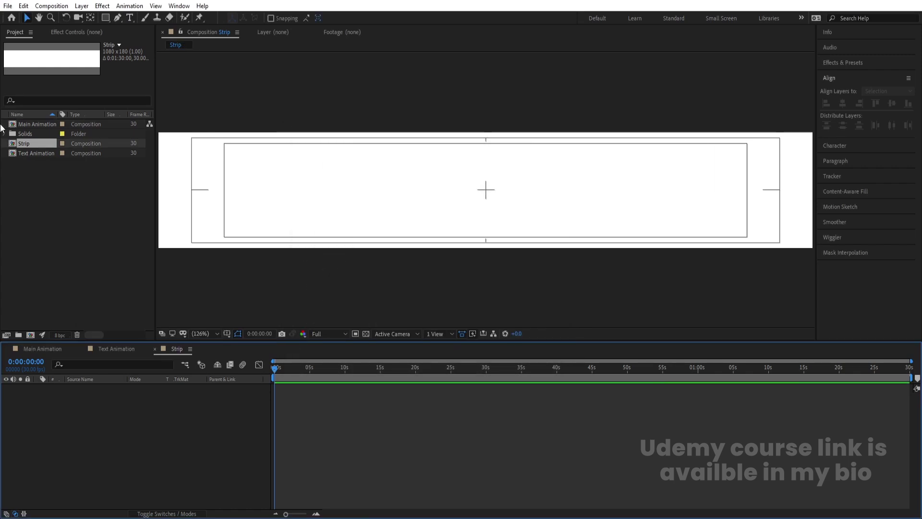
- Set the Strip composition's background color to black (000000)
key("ctrl+k")
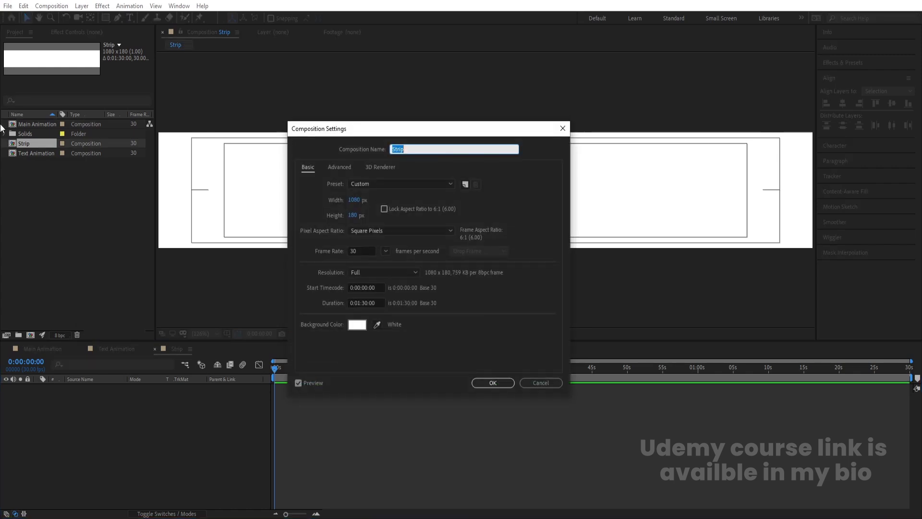
left_click(360, 327)
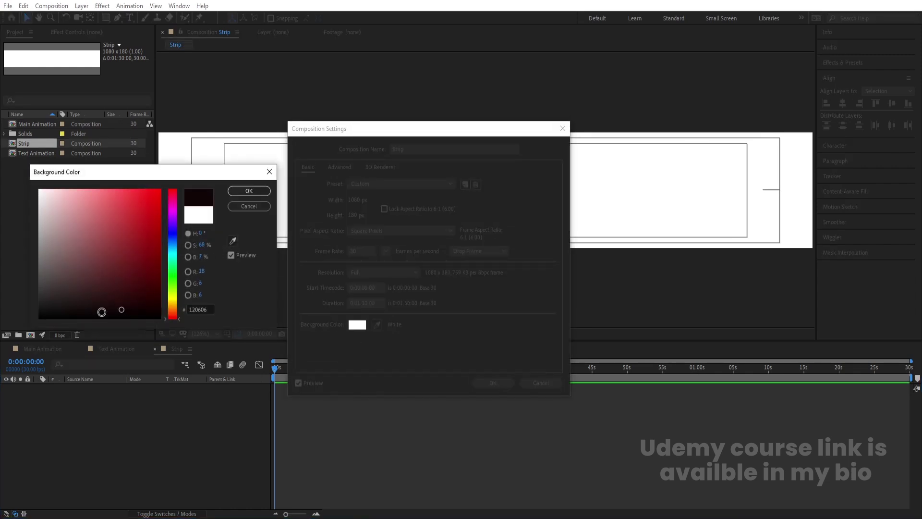
type("000000")
key("Return")
key("Return")
- Add a composition-sized white solid to the Strip composition and lock the layer
left_click(117, 349)
left_click(177, 349)
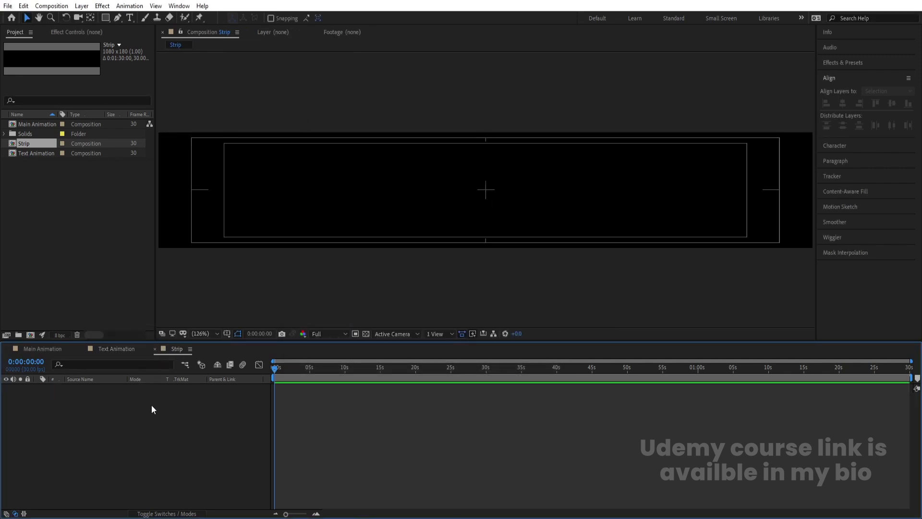
key("ctrl+y")
key("Return")
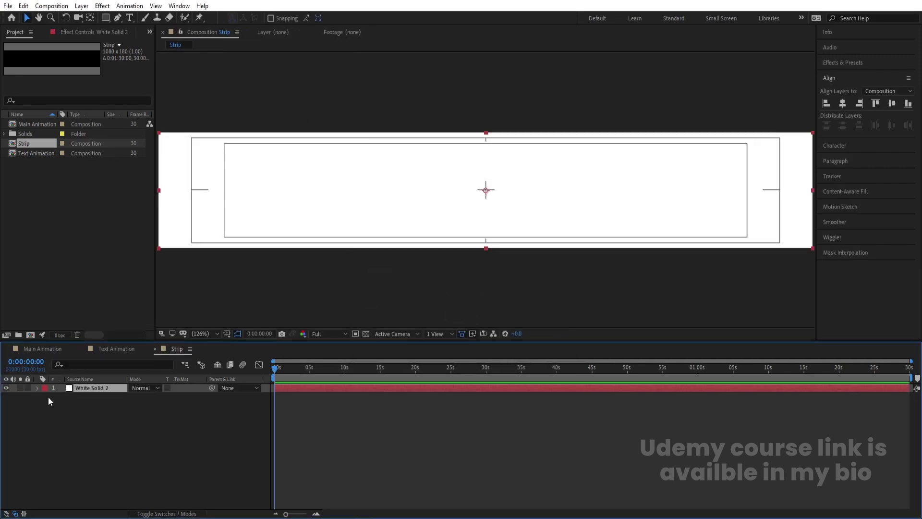
left_click(28, 387)
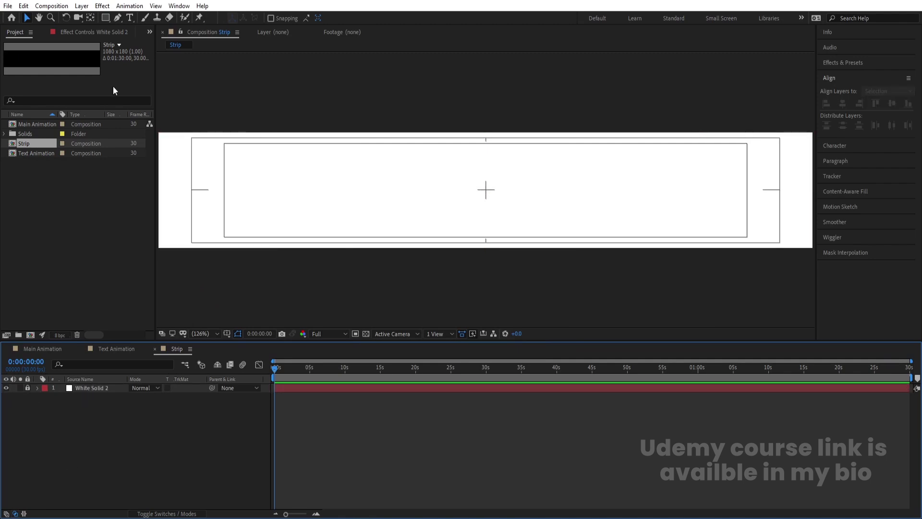
- Add the text MOTION to the Strip composition and set its fill color to black
left_click(129, 18)
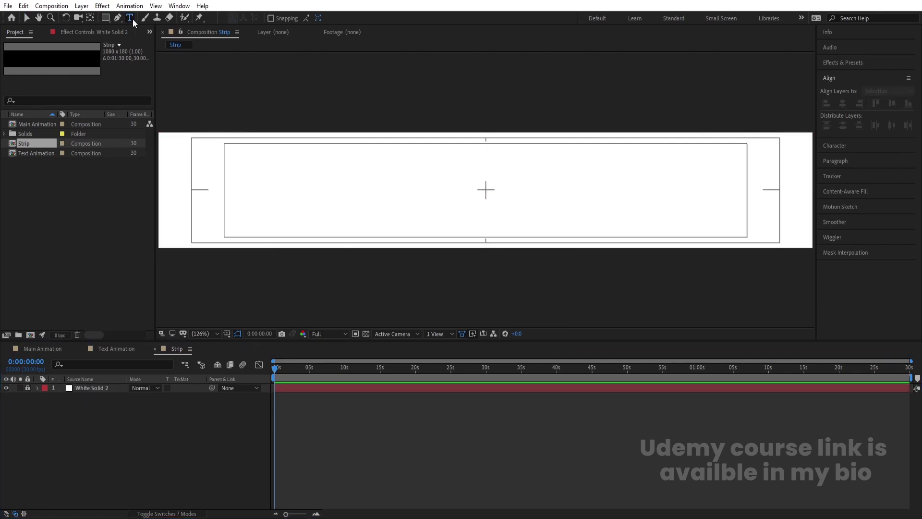
left_click(276, 227)
type("MOTION")
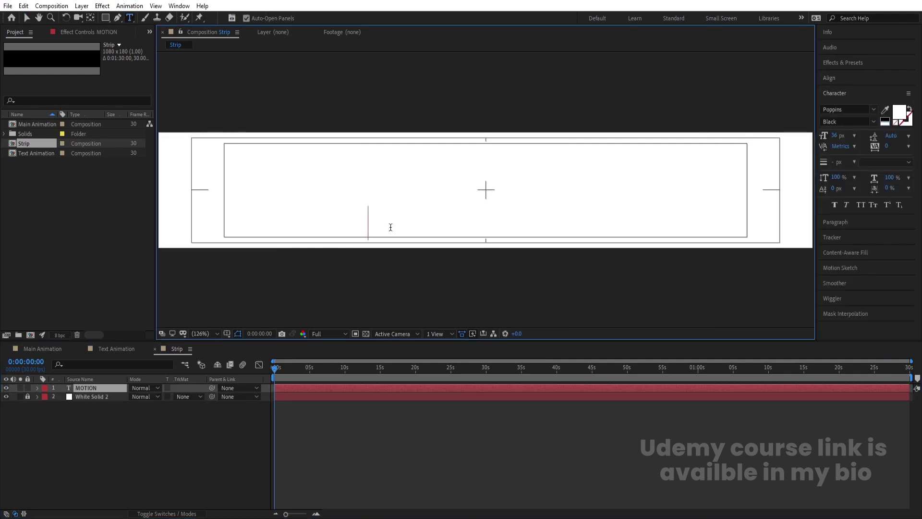
key("ctrl+a")
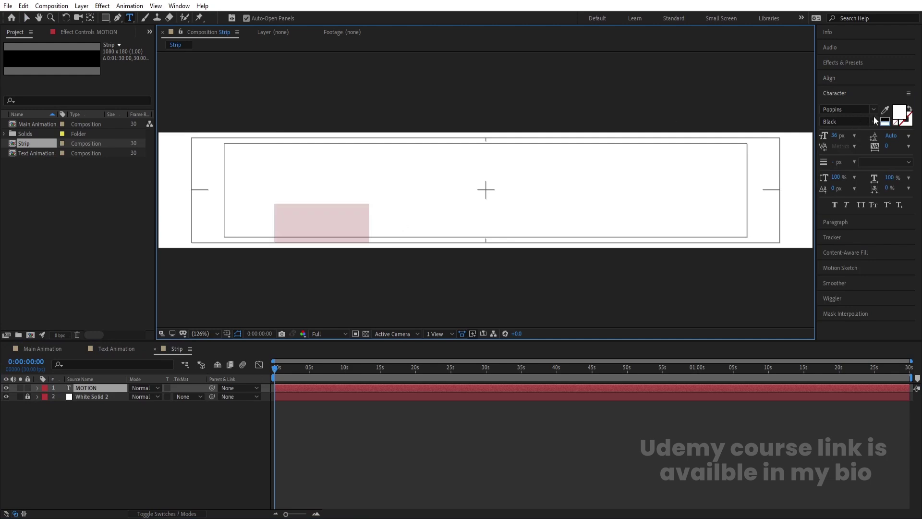
left_click(888, 118)
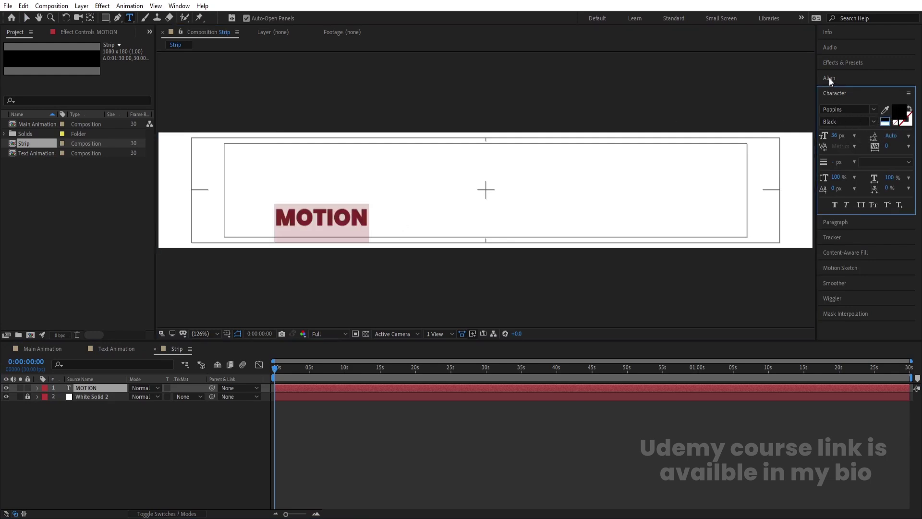
- Center the MOTION text horizontally and vertically in the composition and center its anchor point on the text
left_click(830, 79)
left_click(843, 104)
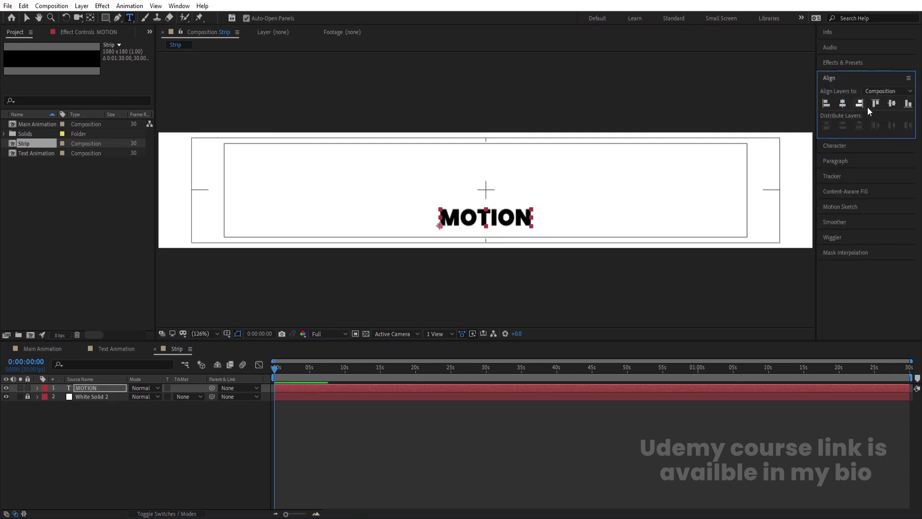
left_click(892, 104)
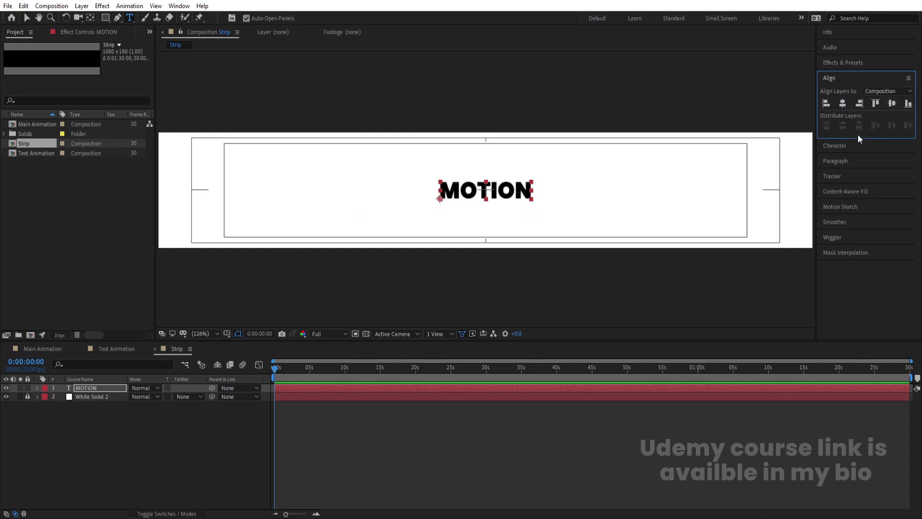
key("ctrl+alt+Home")
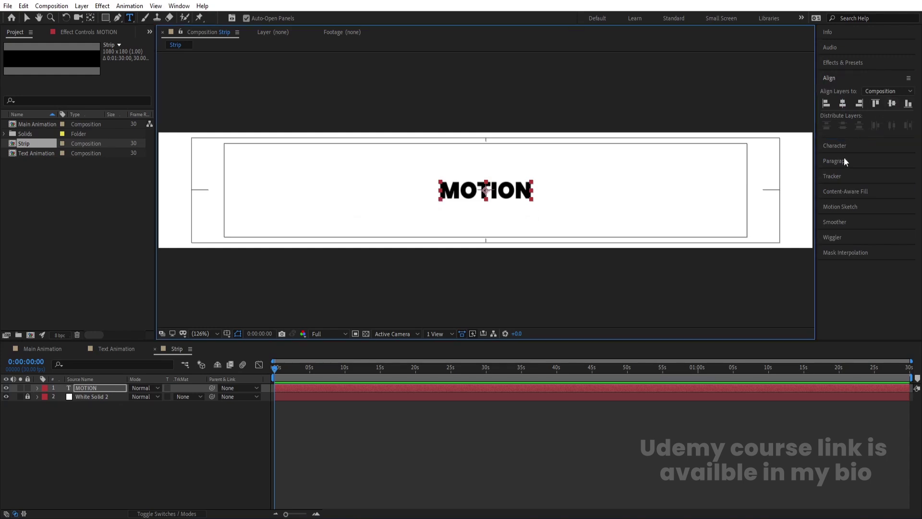
- Change the MOTION text's font to Oswald SemiBold
left_click(840, 147)
left_click(840, 110)
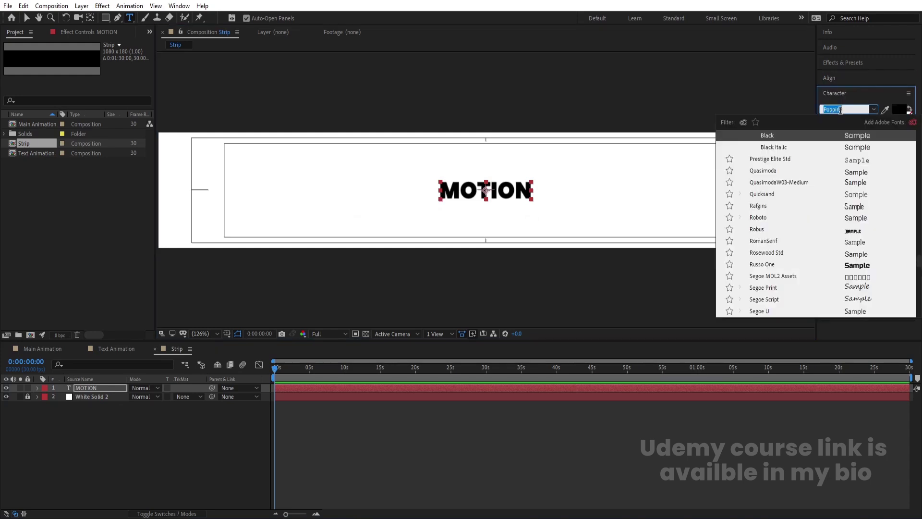
type("osw")
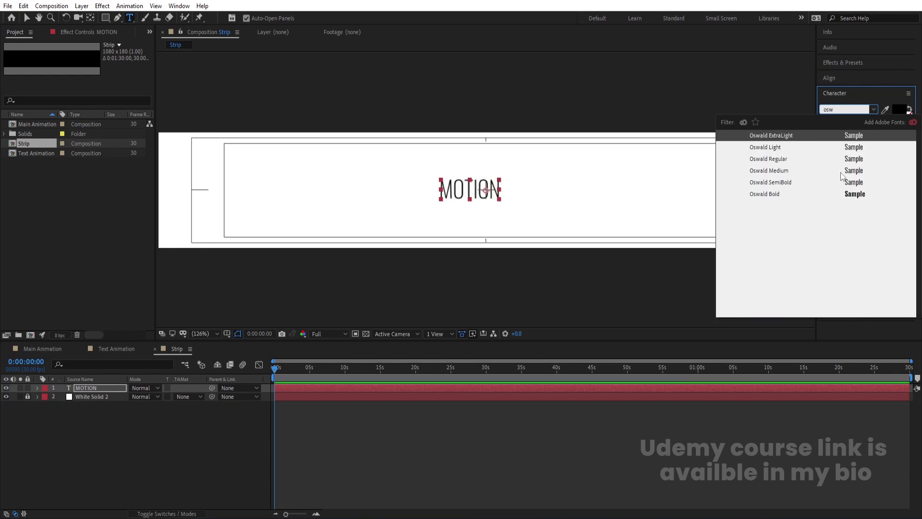
left_click(827, 182)
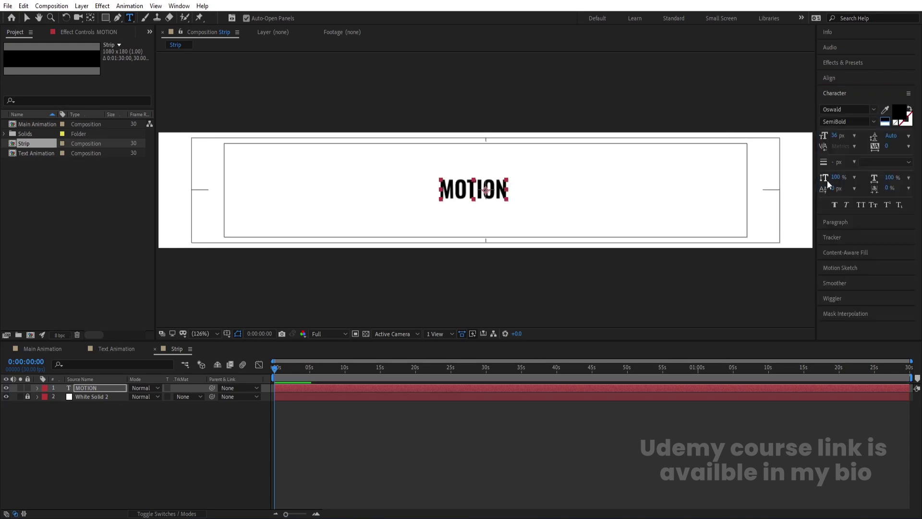
- Recenter the MOTION text horizontally and vertically in the composition and center its anchor point on the text
left_click(832, 79)
left_click(842, 104)
left_click(888, 104)
key("ctrl+alt+Home")
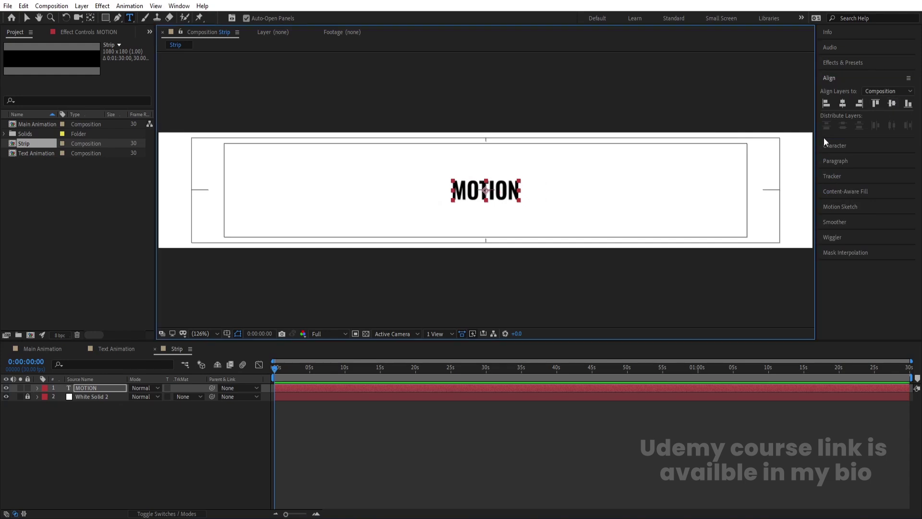
- Scale the MOTION layer to 502% and set the text's tracking to -48
key("s")
left_click_drag(144, 397, 312, 365)
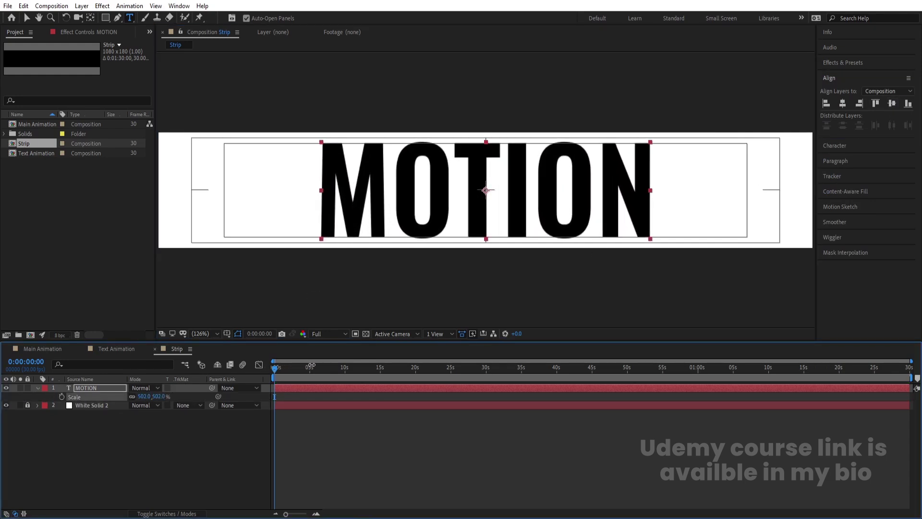
left_click(851, 145)
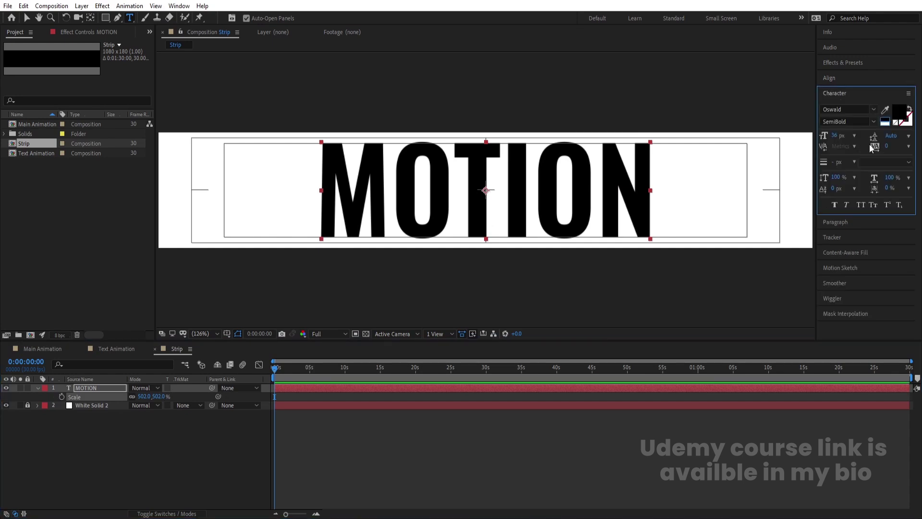
left_click_drag(887, 147, 863, 149)
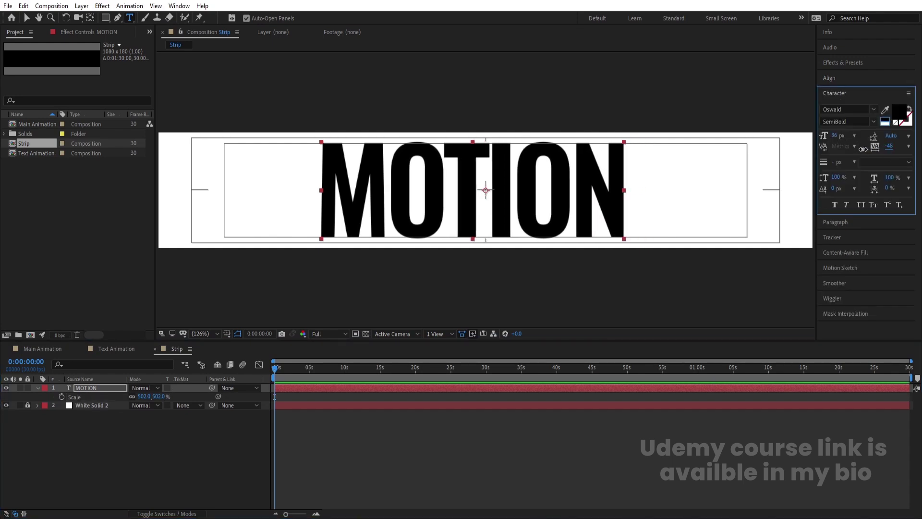
- Extend the text to read MOTION - MOTION and recenter the layer and its anchor point in the composition
left_click(622, 170)
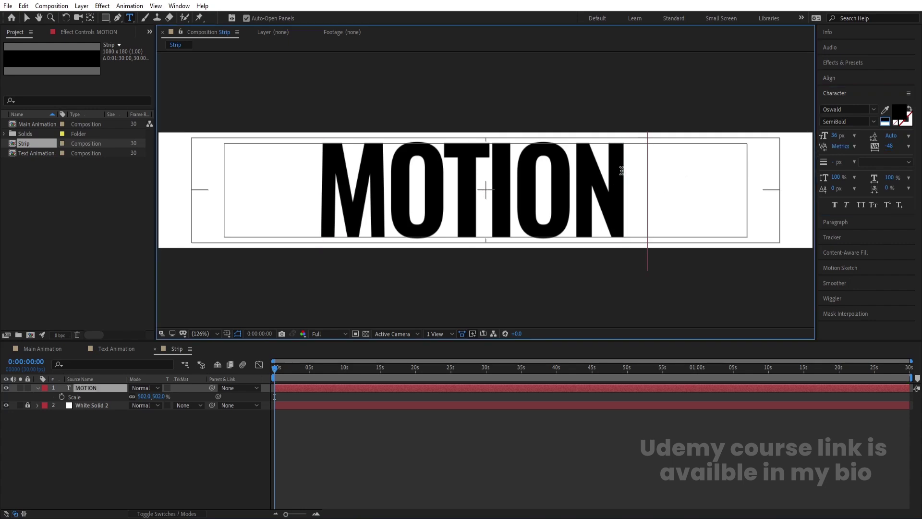
type("- MOTION")
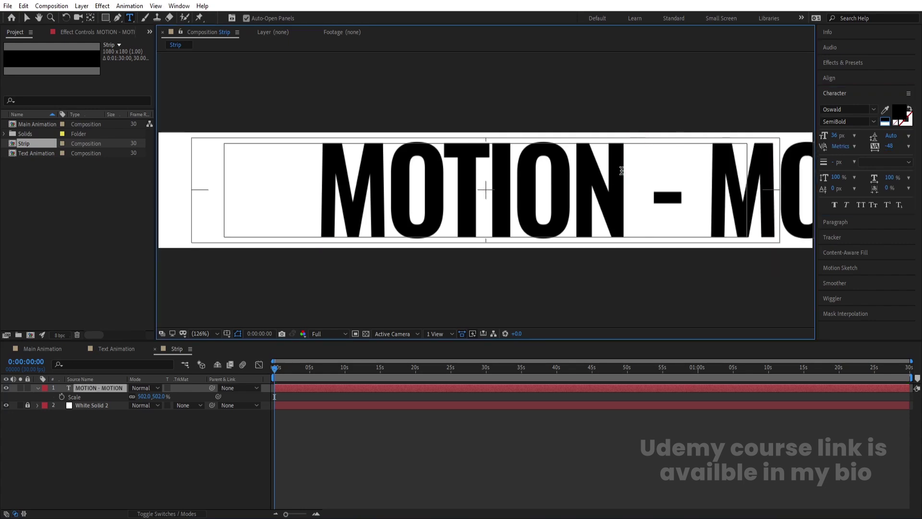
left_click(851, 78)
left_click(843, 103)
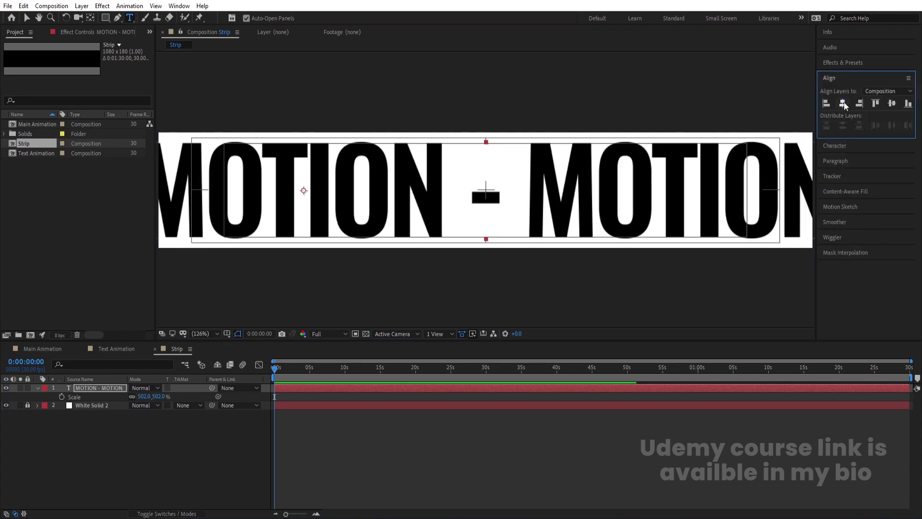
left_click(891, 103)
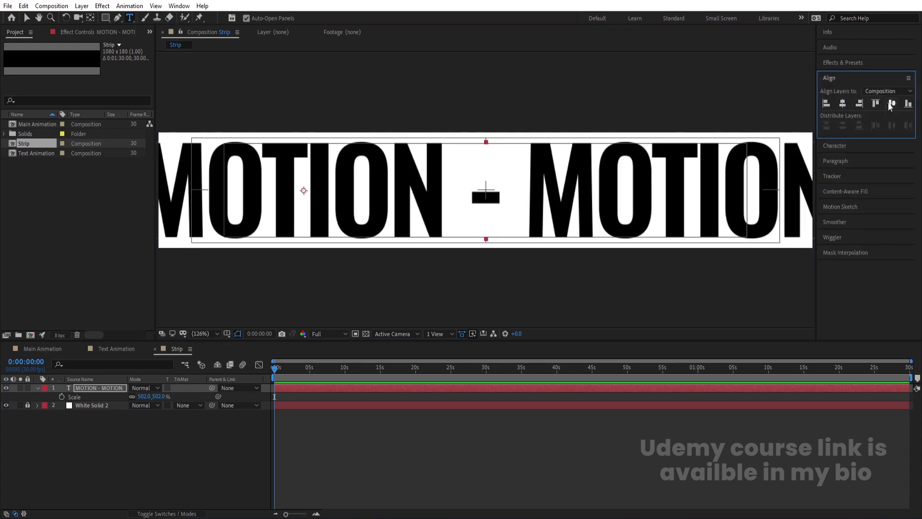
key("ctrl+alt+Home")
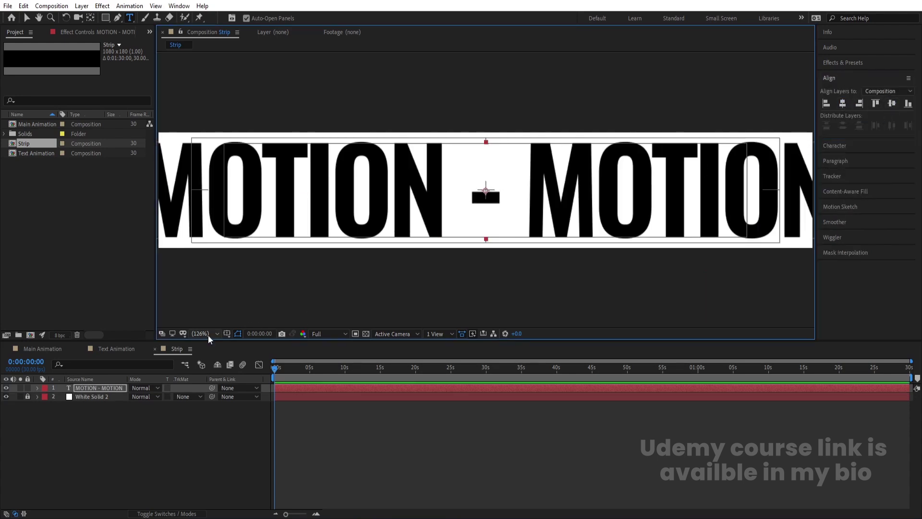
- Set the MOTION - MOTION layer's scale to 461% so both words fit within the strip
left_click_drag(146, 393, 121, 388)
scroll(426, 221, "down", 3)
scroll(426, 221, "up", 2)
- Tighten the tracking of the MOTION - MOTION text slightly and recenter it horizontally in the composition
left_click(842, 147)
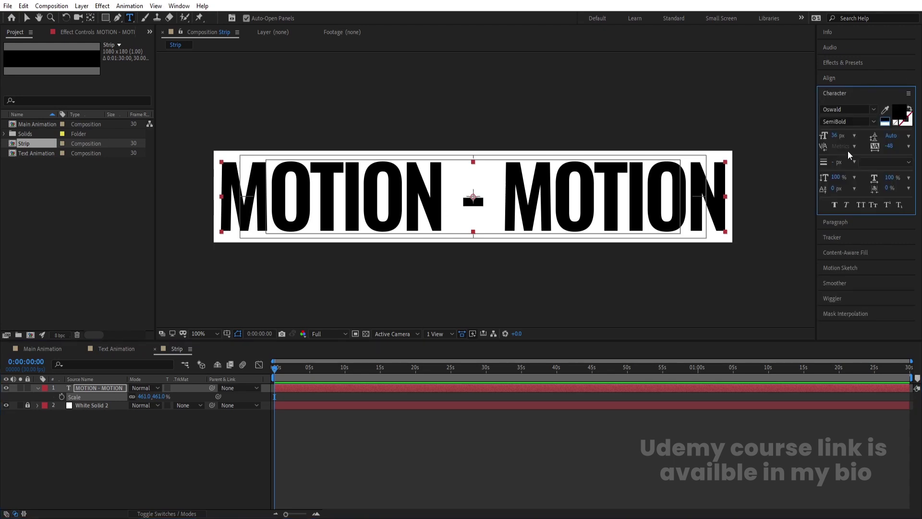
left_click_drag(889, 148, 887, 148)
left_click(832, 79)
left_click(844, 104)
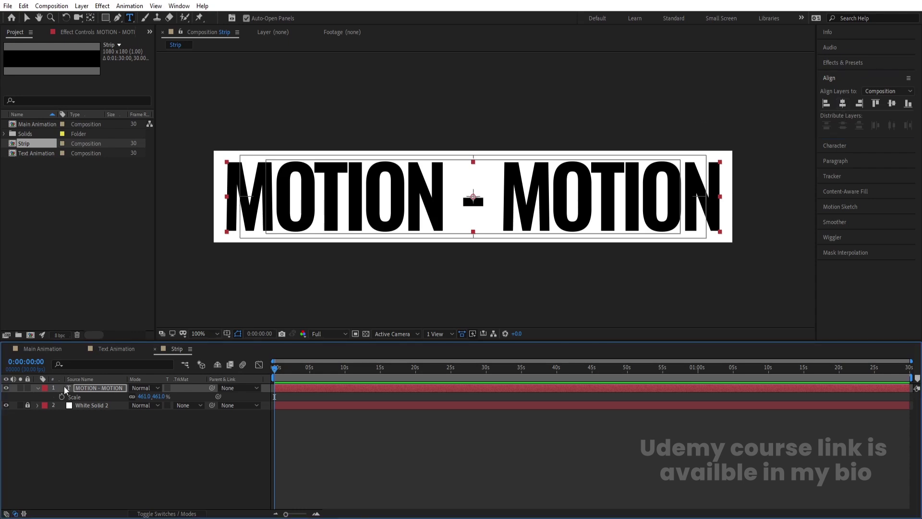
left_click(110, 441)
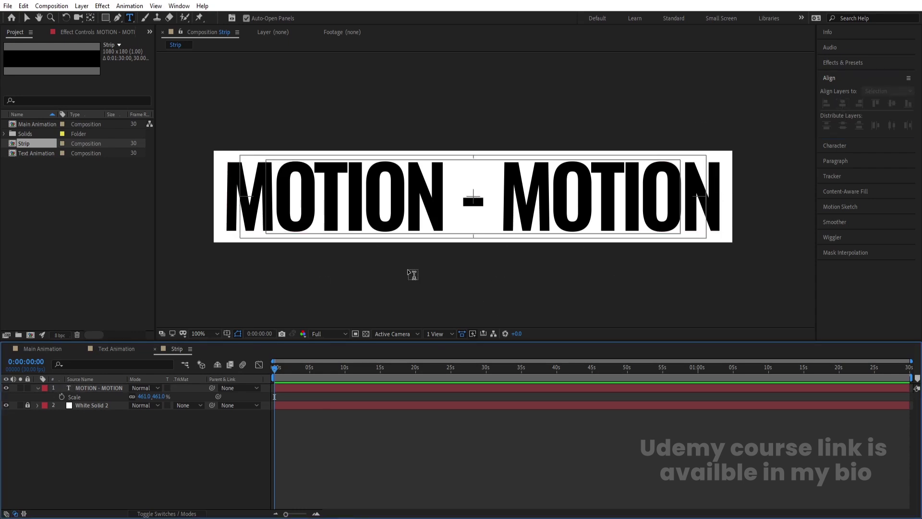
- Place the Strip composition above the white solid in the Text Animation composition and apply the CC RepeTile effect to it
left_click(128, 350)
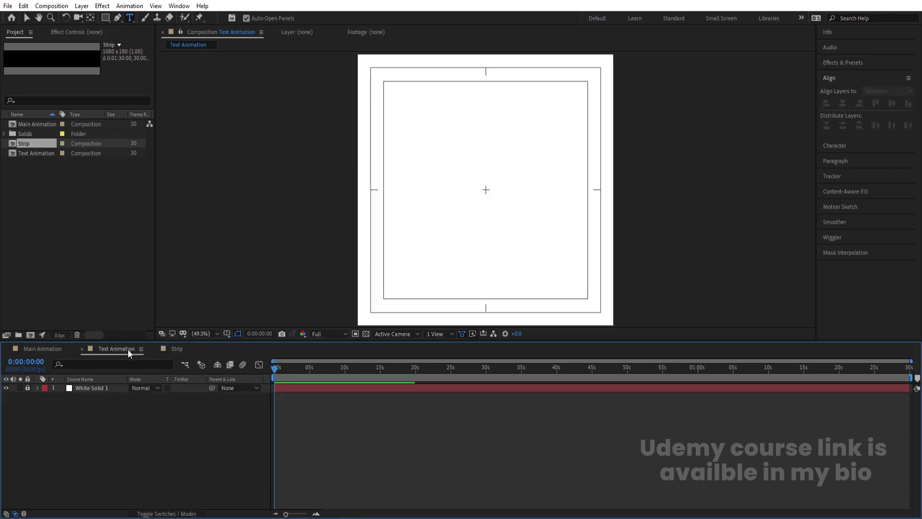
left_click_drag(40, 144, 126, 388)
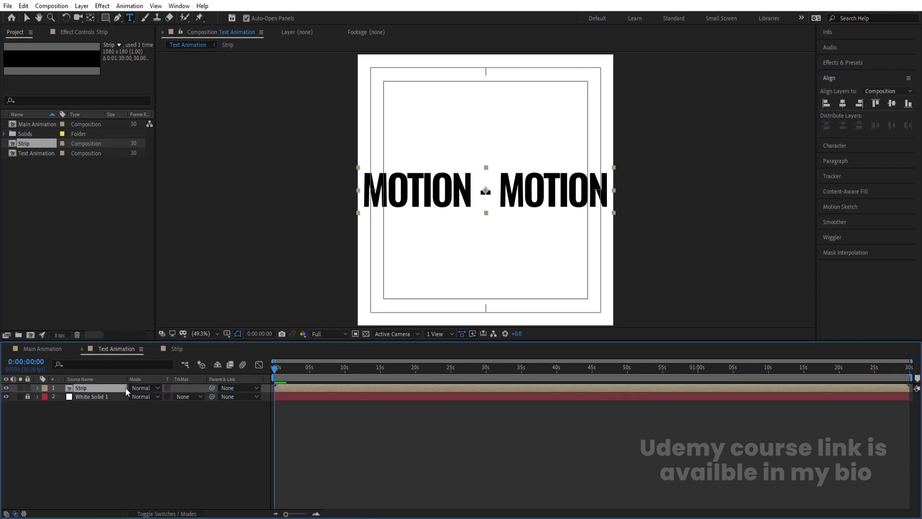
left_click(847, 61)
left_click(850, 76)
double_click(850, 72)
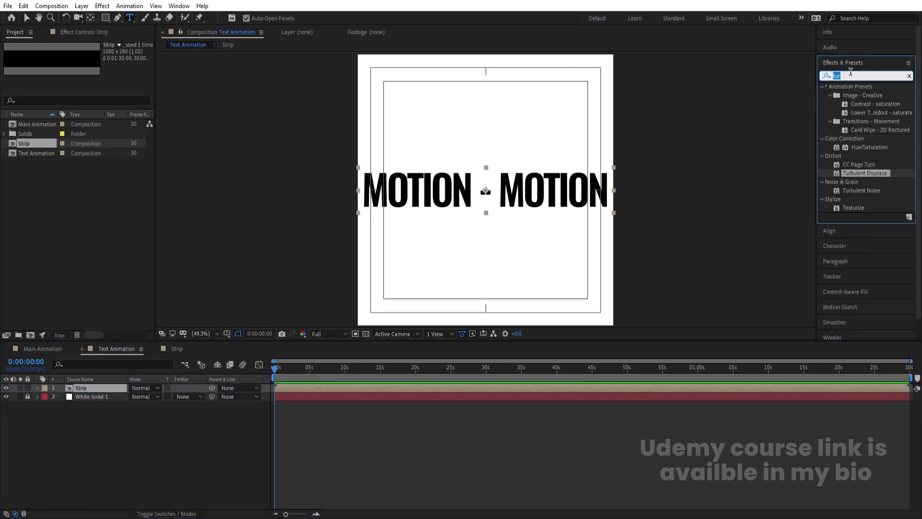
type("cc re")
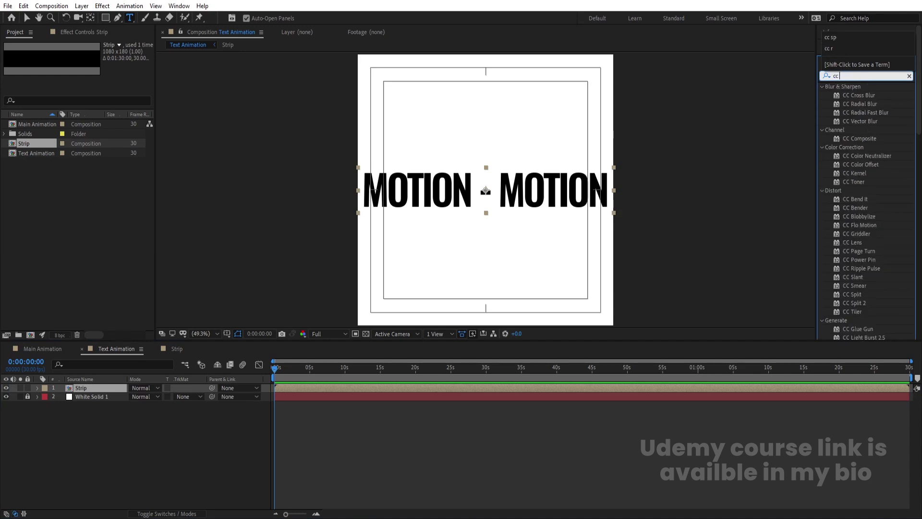
double_click(863, 95)
key("v")
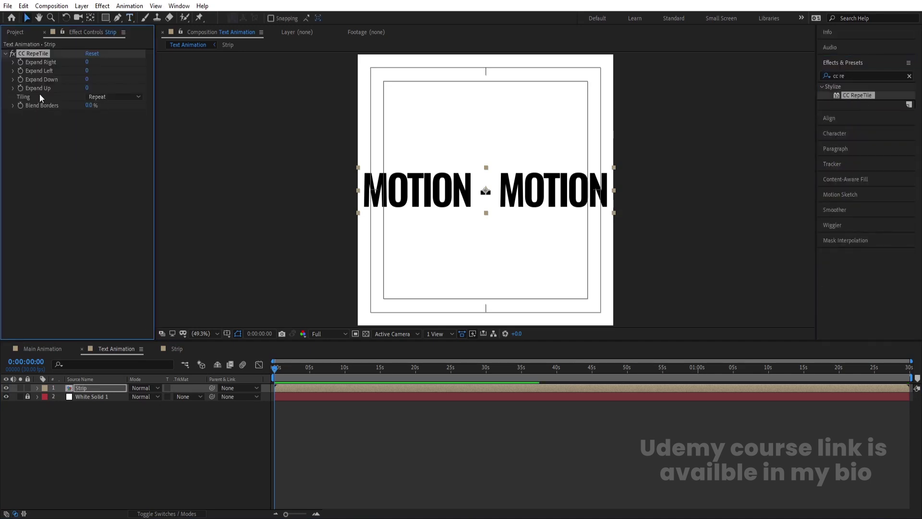
- Set CC RepeTile's Expand Down and Expand Up to 500 on the Strip layer
left_click(87, 80)
type("500")
key("Return")
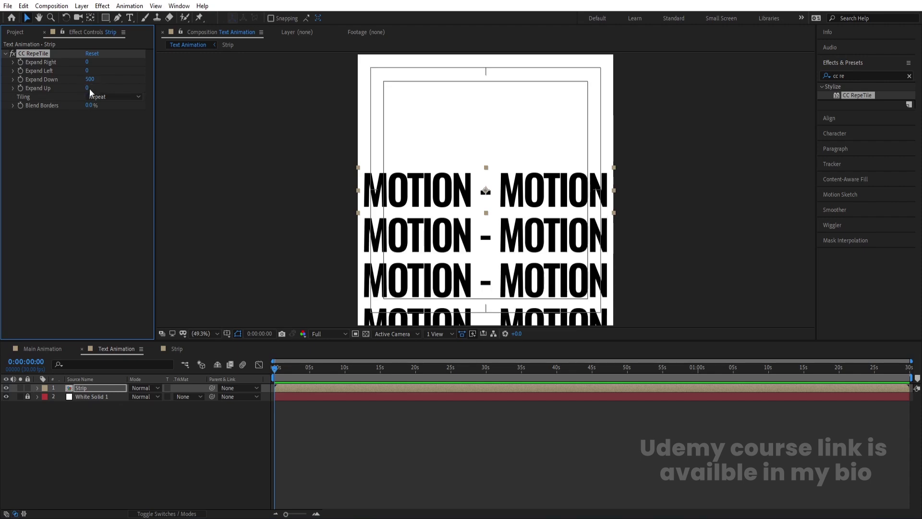
left_click(88, 88)
type("500")
key("Return")
left_click(77, 406)
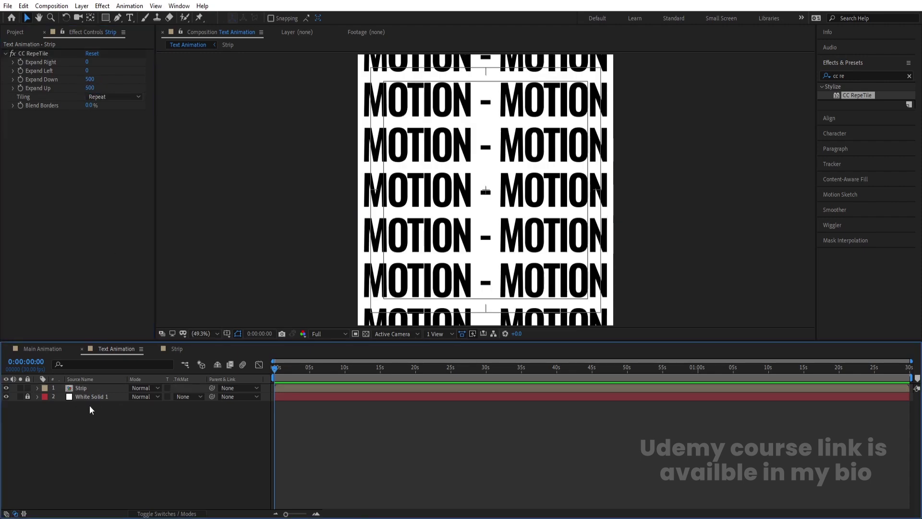
- Duplicate the Strip layer, and apply the Fill effect to the lower copy and lock it
left_click(97, 389)
key("ctrl+d")
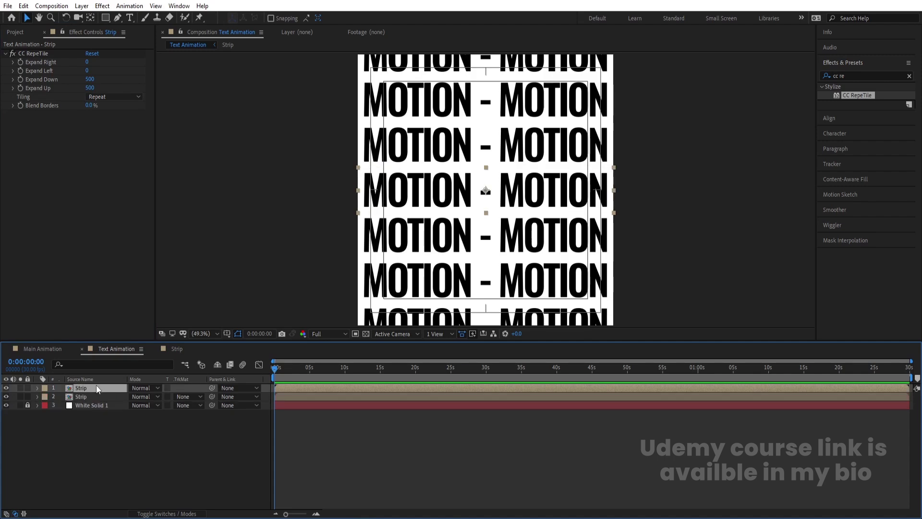
left_click(84, 400)
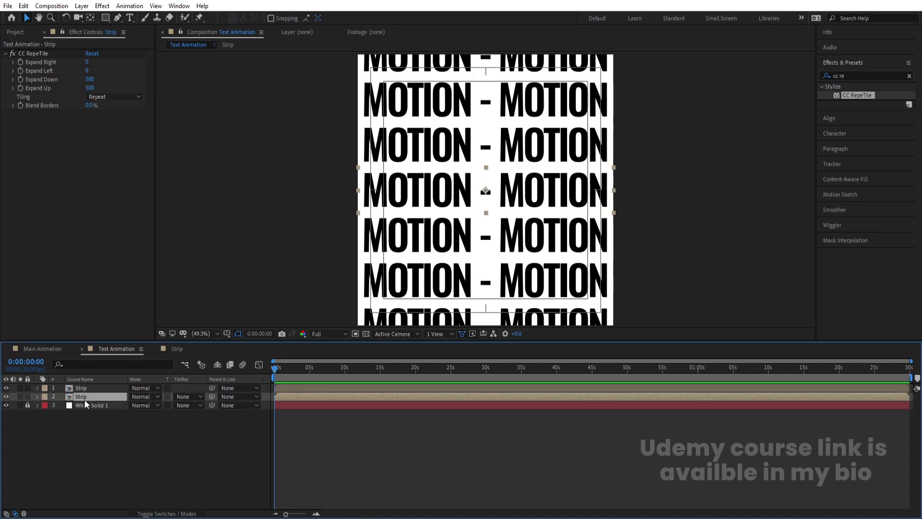
left_click(853, 75)
type("fill")
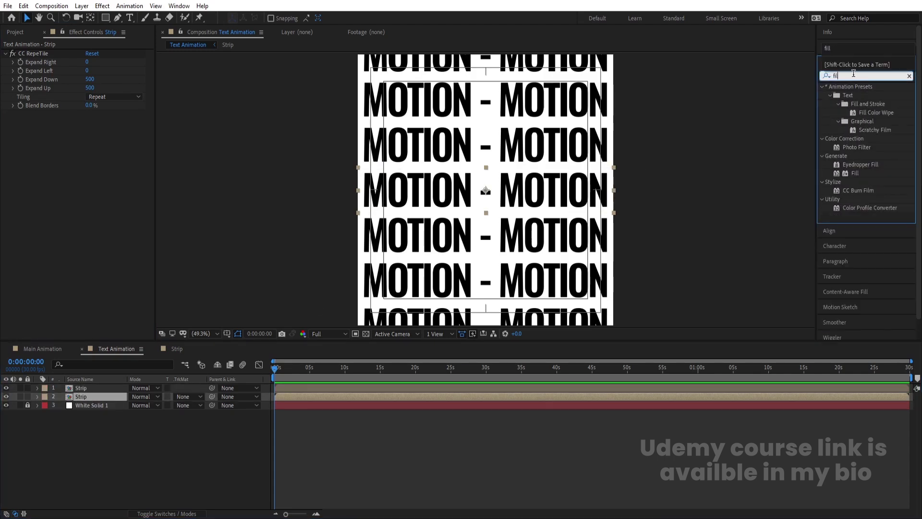
double_click(855, 138)
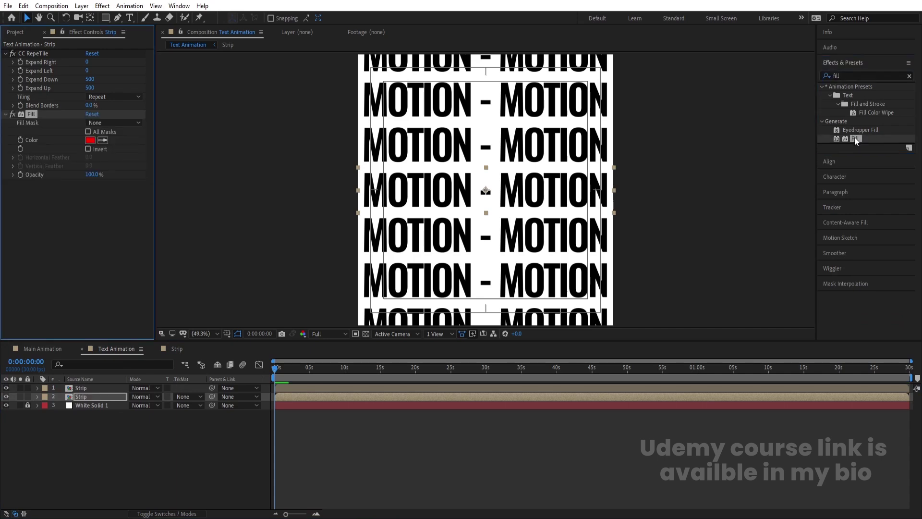
left_click(28, 396)
- Keyframe the upper Strip layer's Position at the start and set it to 540, 473 at 0:00:02:00
left_click(98, 388)
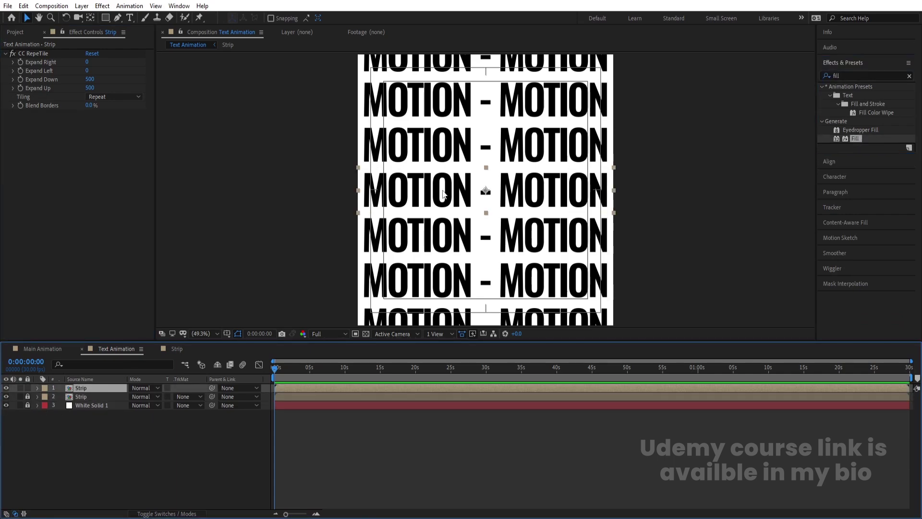
key("p")
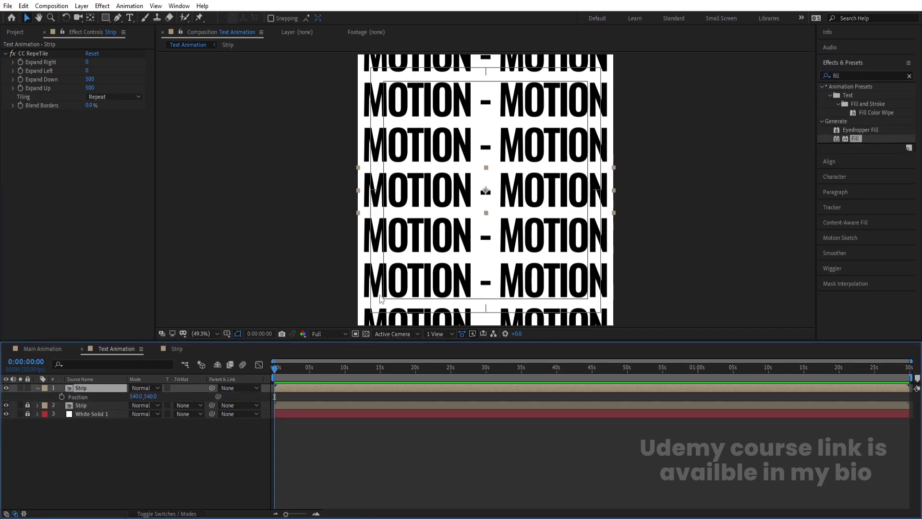
left_click(62, 396)
key("equal")
key("equal")
key("equal")
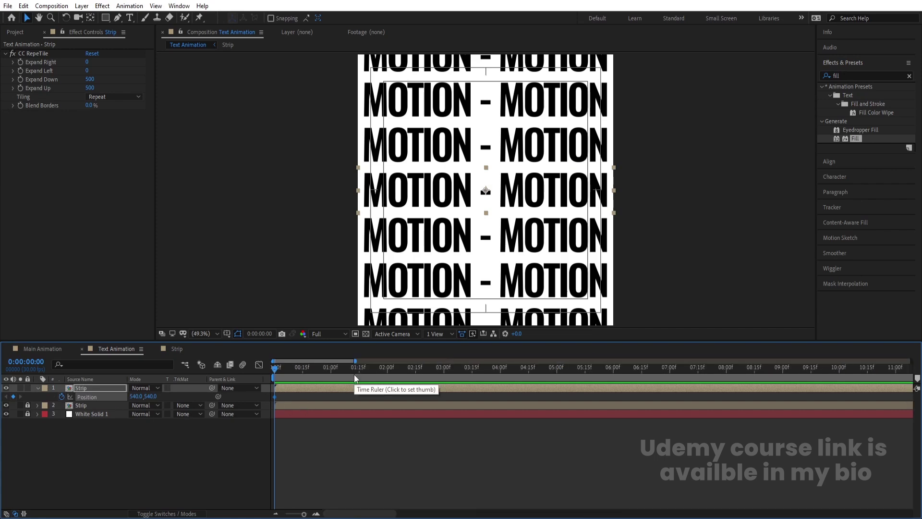
left_click(387, 370)
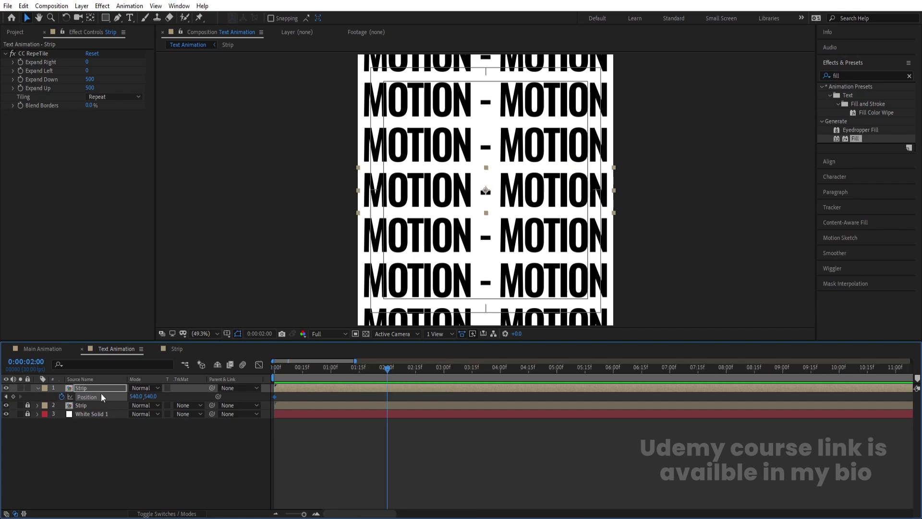
left_click_drag(150, 396, 126, 397)
- Unlock the lower Strip layer, hide the white solid inside the Strip composition and scrub the Text Animation composition to check the movement
left_click(27, 405)
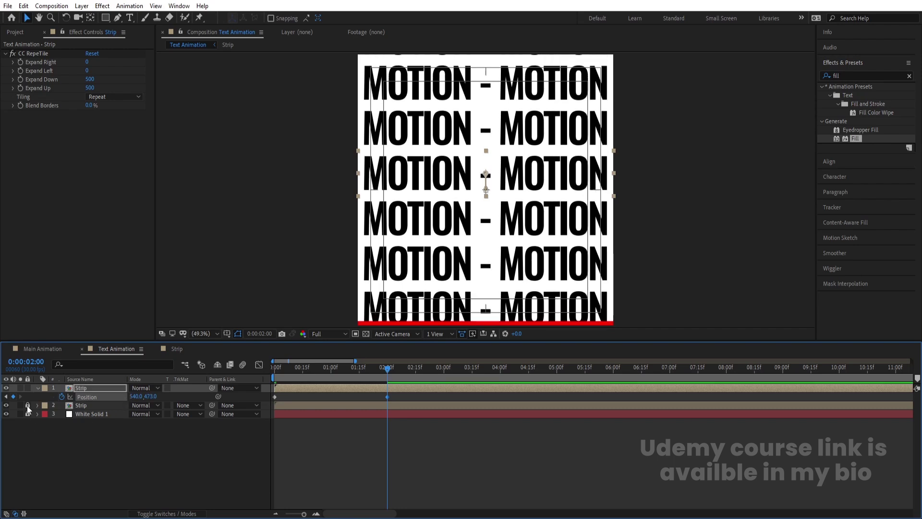
double_click(79, 408)
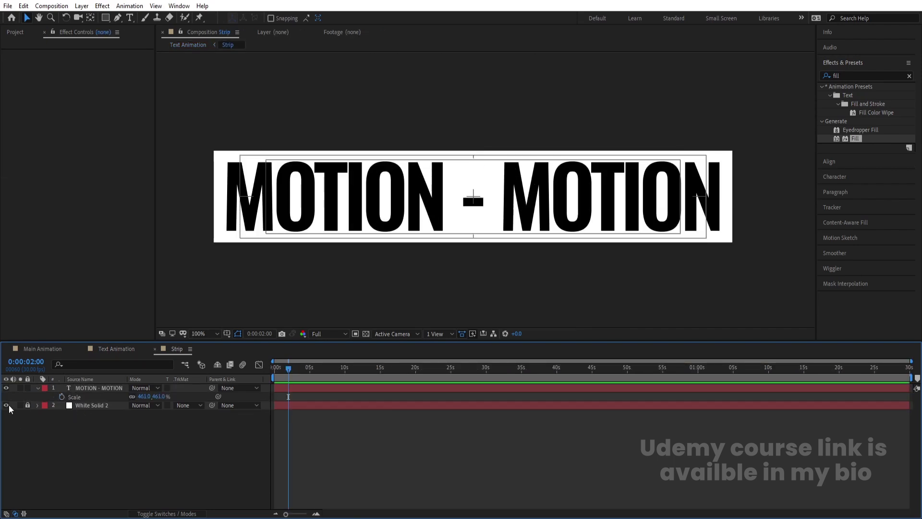
left_click(9, 404)
left_click(108, 351)
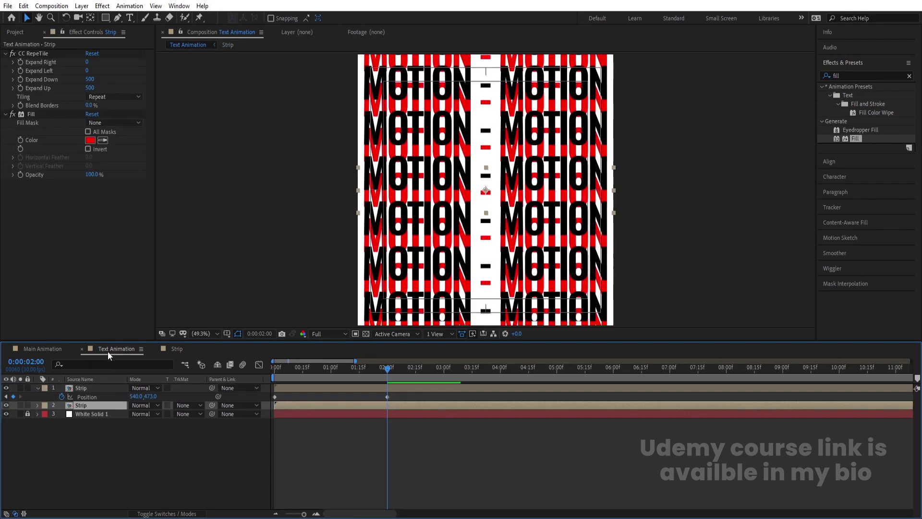
left_click(91, 387)
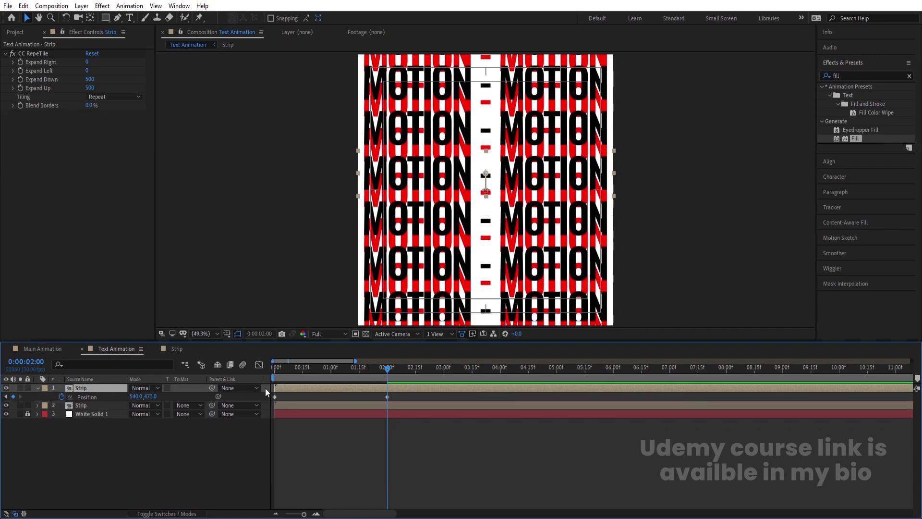
left_click_drag(339, 375, 361, 376)
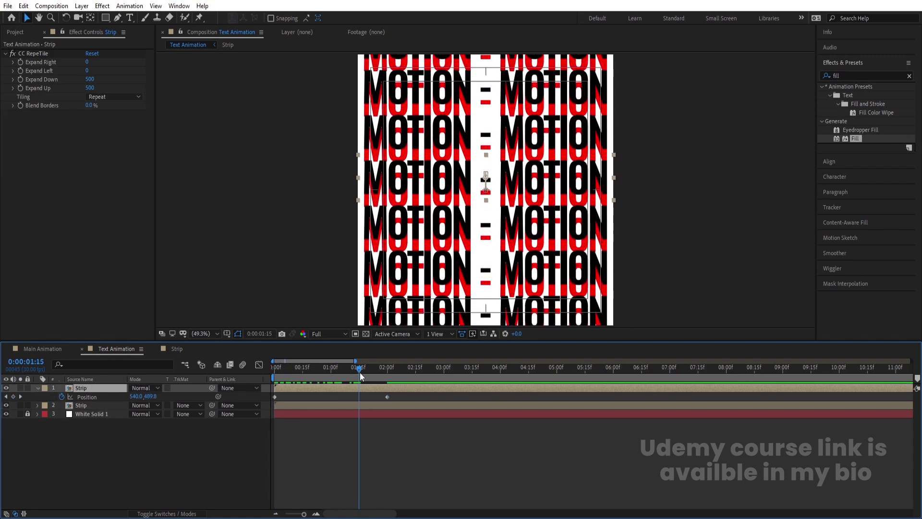
- Set the upper Strip layer's Position keyframe at 0:00:02:00 to 540, 360 so its text lines up with the red copy
key("k")
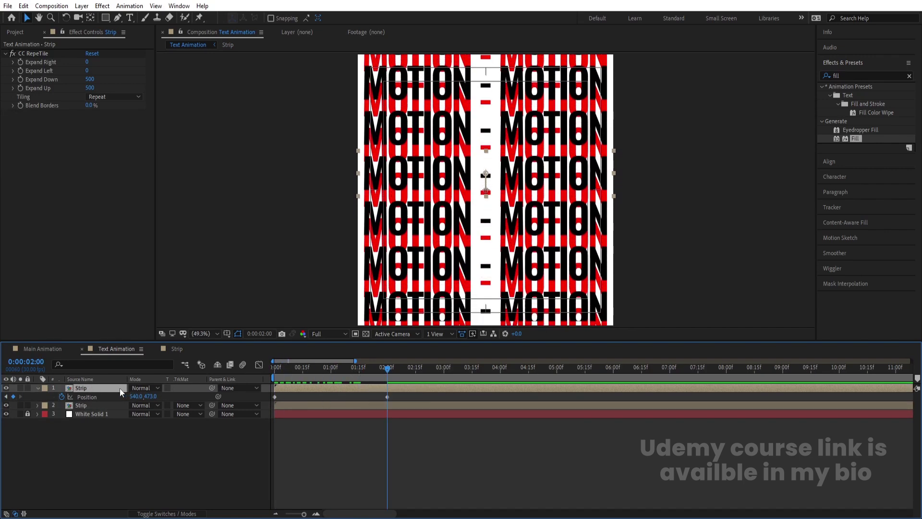
left_click_drag(150, 397, 112, 391)
scroll(482, 202, "up", 3)
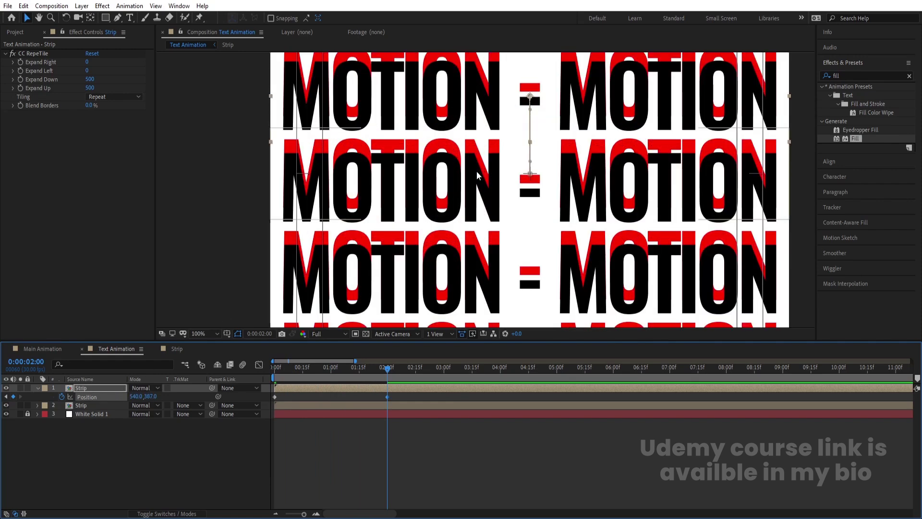
left_click_drag(151, 396, 144, 397)
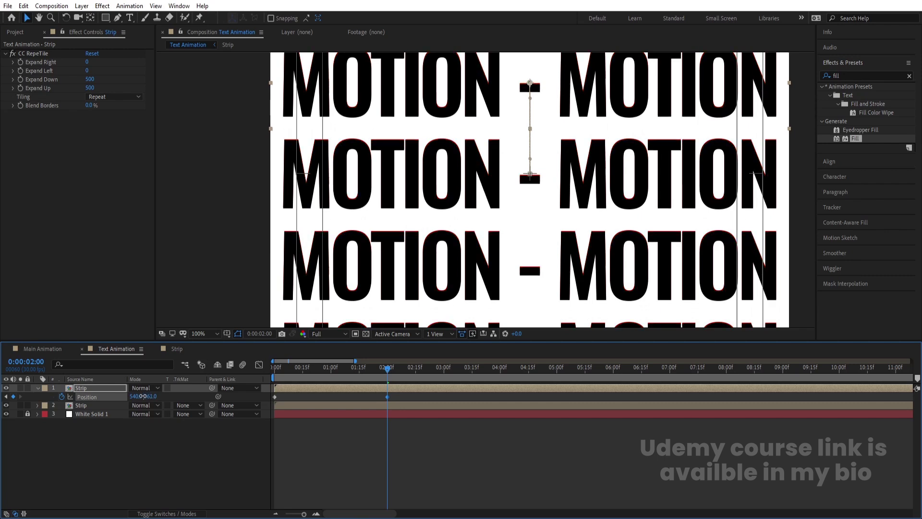
left_click_drag(143, 397, 141, 396)
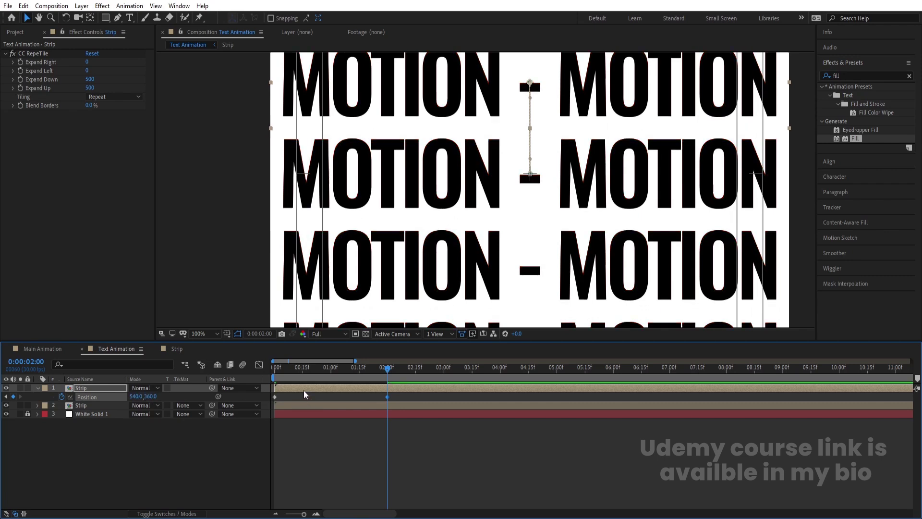
- Set CC RepeTile's Expand Down to 870 on the upper Strip layer and preview the animation from the start
key("comma")
key("comma")
key("comma")
key("comma")
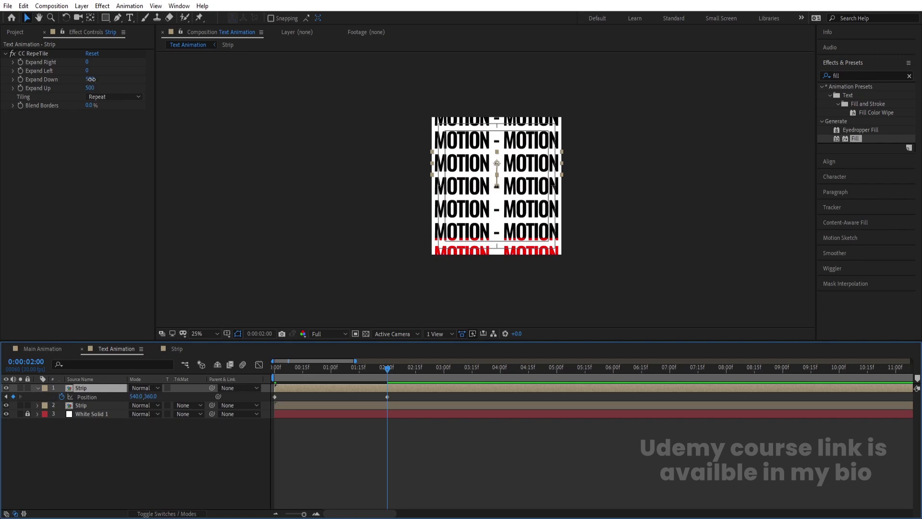
left_click_drag(90, 78, 276, 88)
left_click(274, 365)
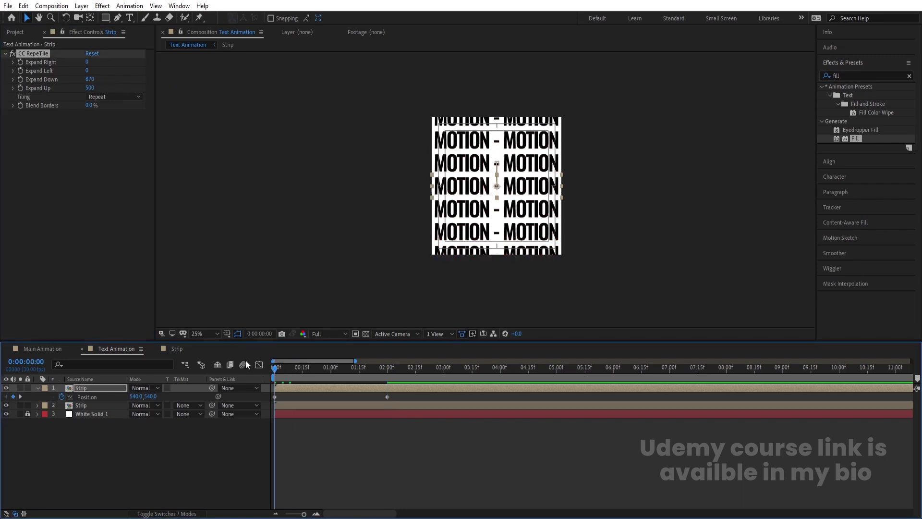
key("space")
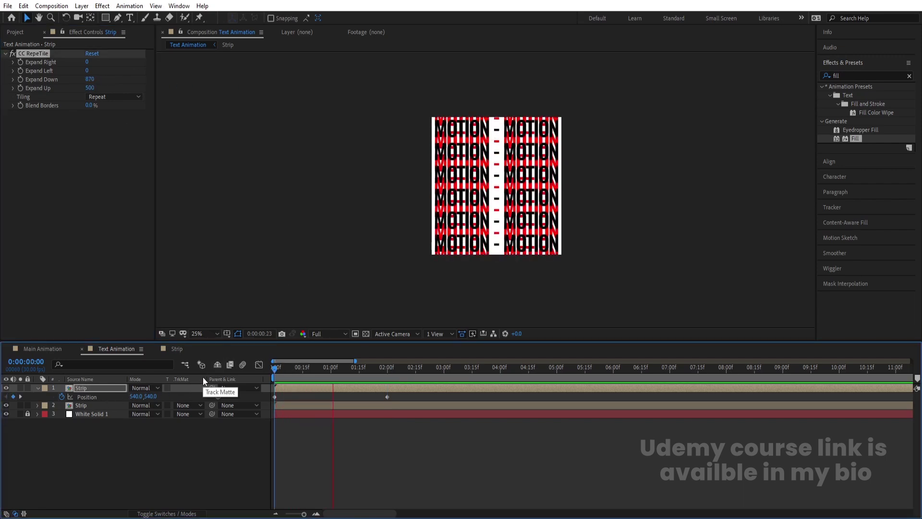
key("space")
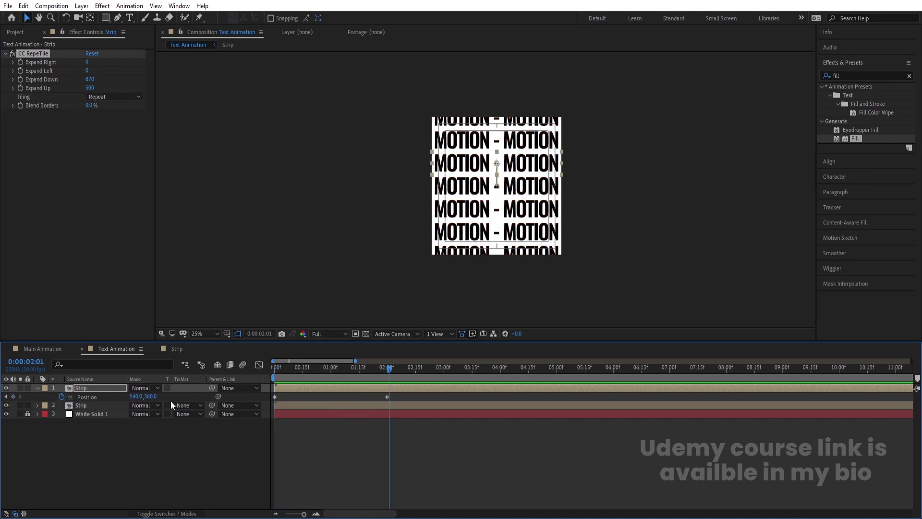
- Add a loopOut() expression to the upper Strip layer's Position and play the composition
left_click(63, 395, "alt")
type("loop")
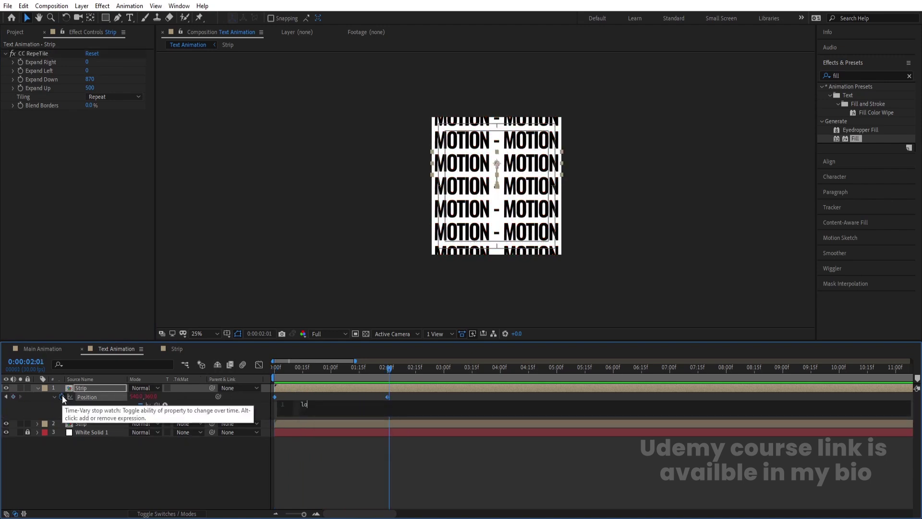
key("Down")
key("Down")
key("Return")
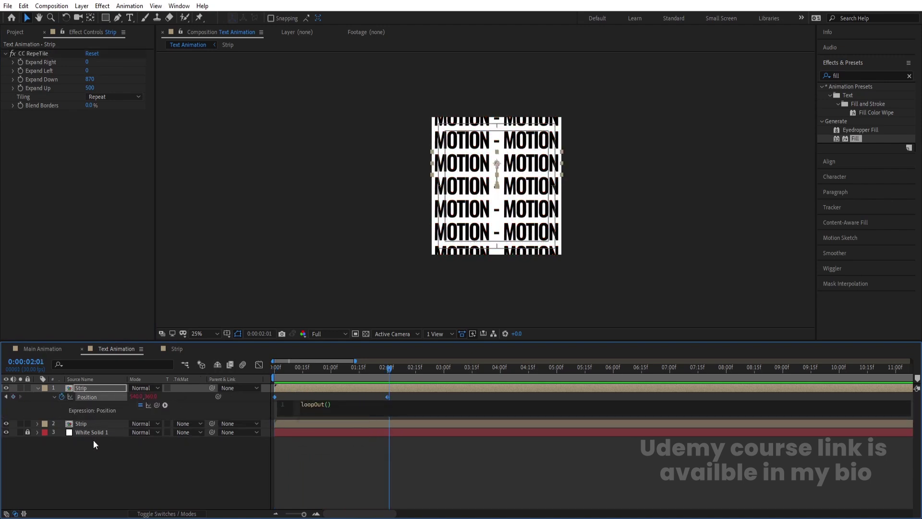
left_click(267, 420)
key("space")
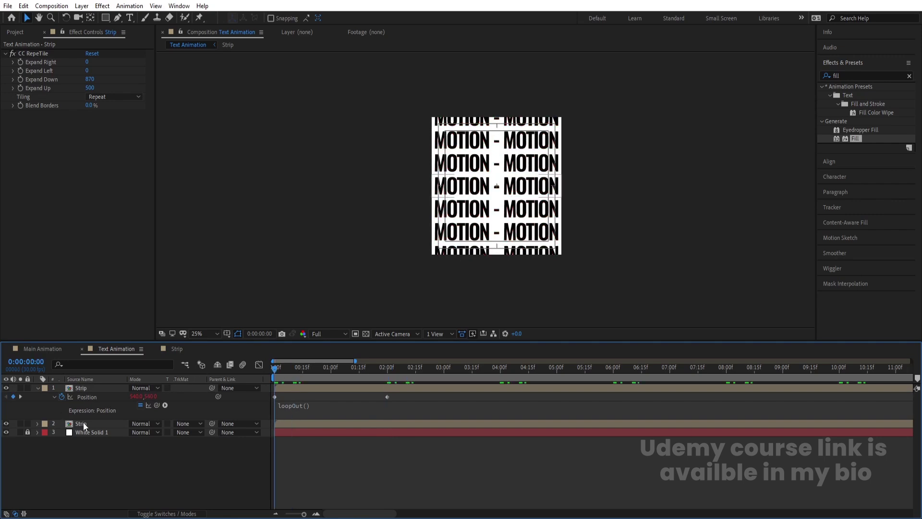
- Delete the lower Strip layer and preview the looping text
left_click(83, 422)
key("Delete")
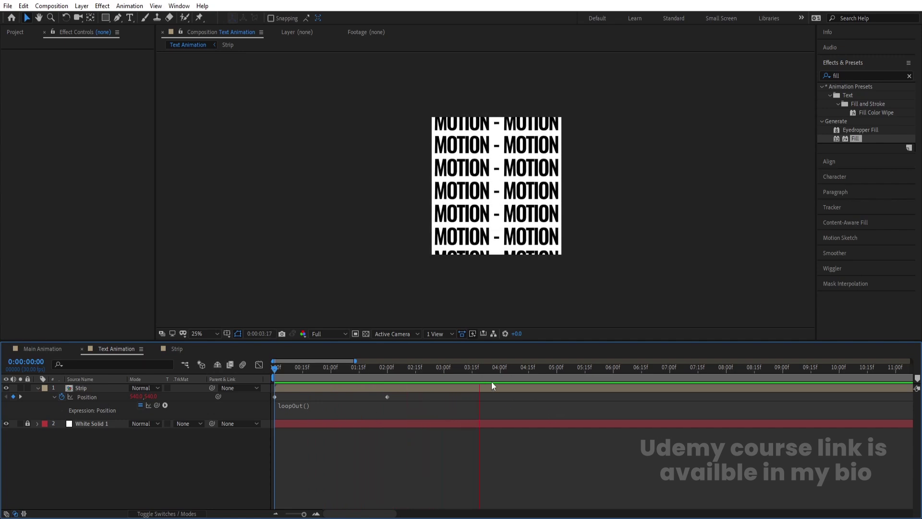
key("space")
left_click(178, 348)
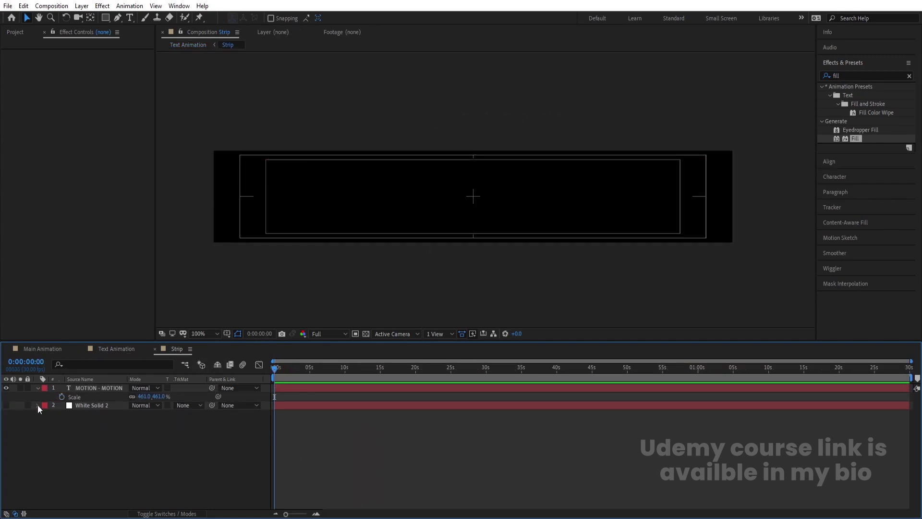
left_click(63, 405)
left_click(116, 349)
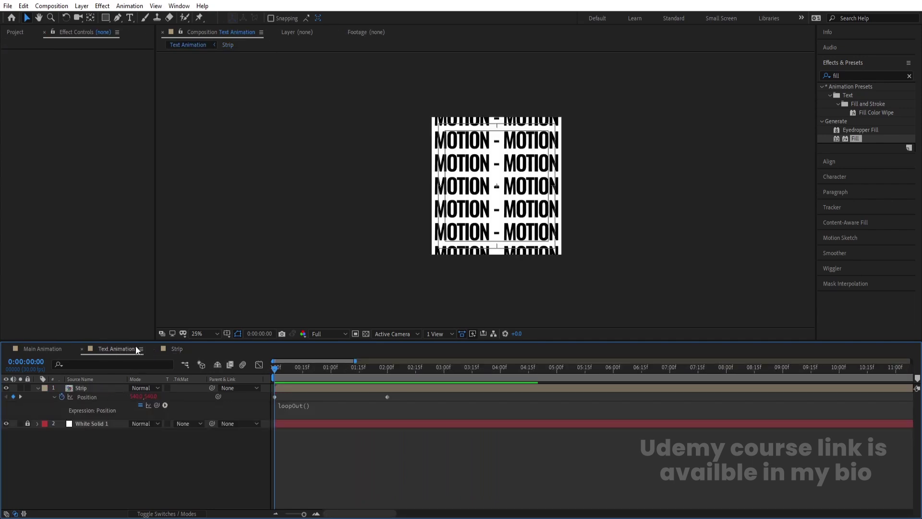
- Place the Text Animation composition in the Main Animation composition as a layer and fit the preview to the viewer
left_click(40, 349)
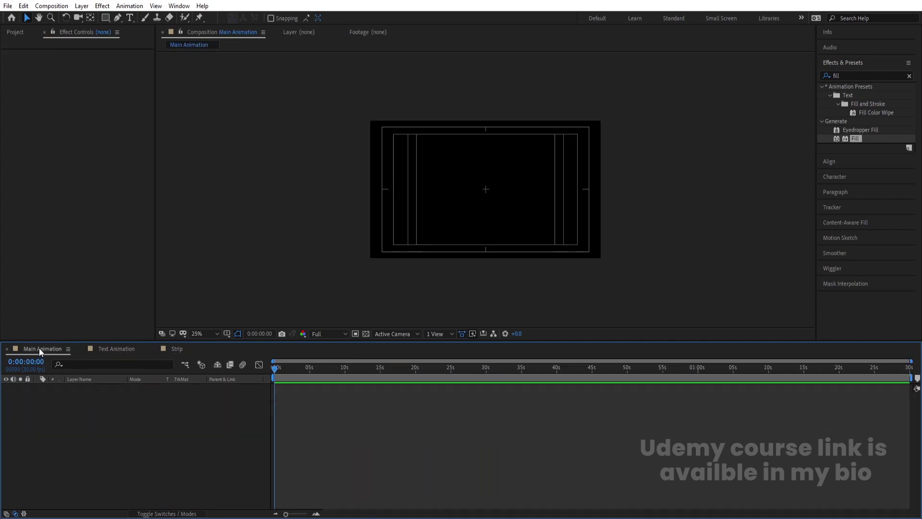
key("ctrl+0")
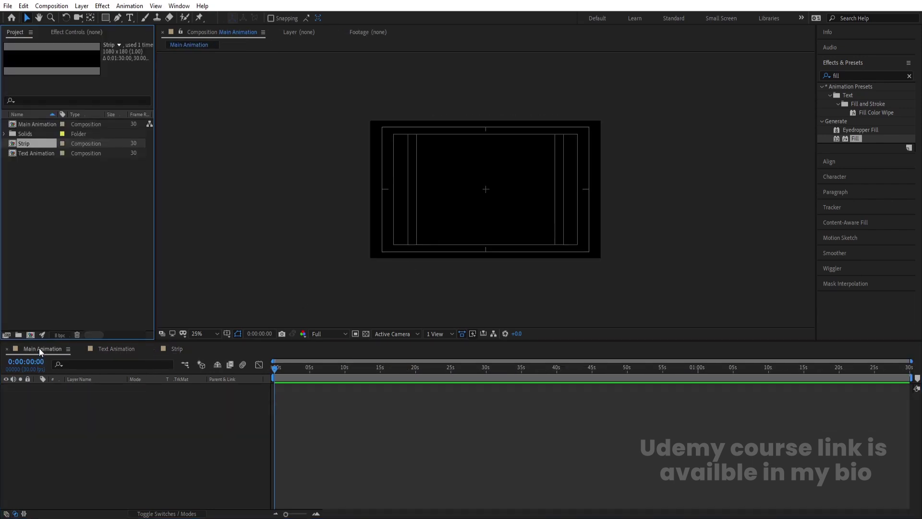
left_click(28, 153)
left_click_drag(86, 252, 138, 408)
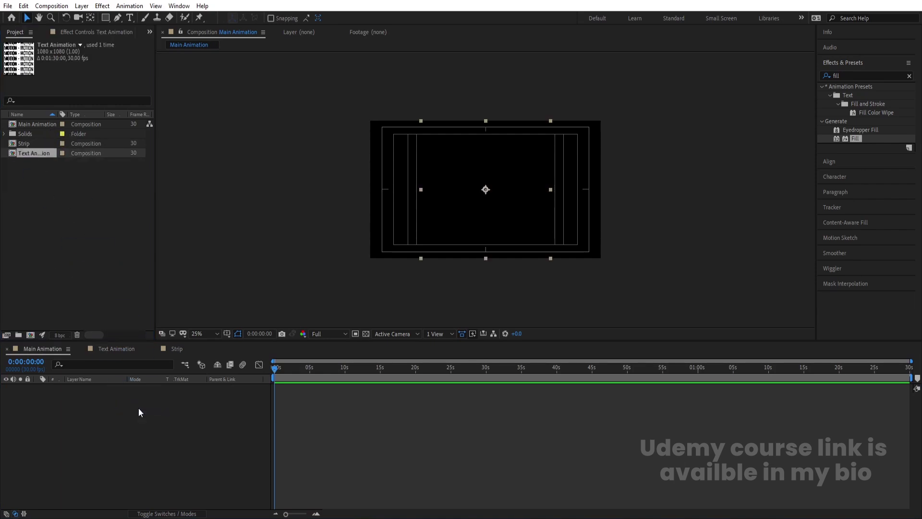
left_click(202, 333)
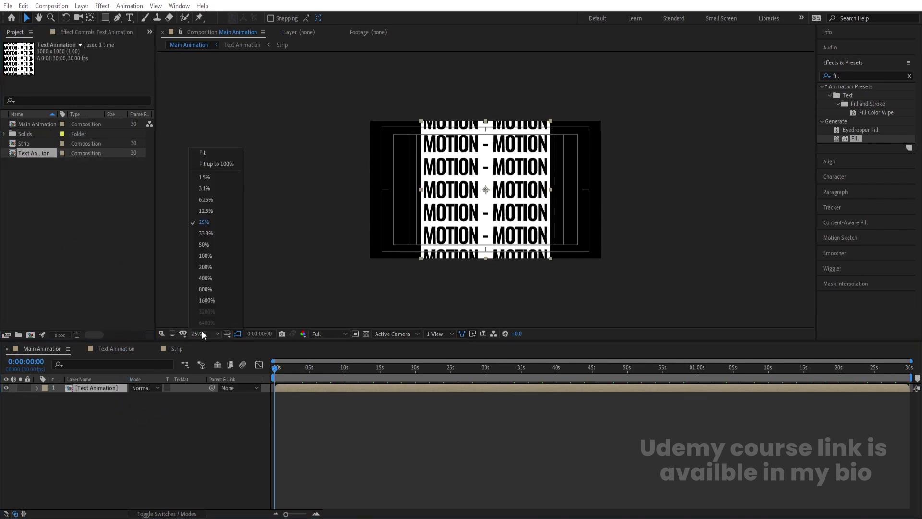
left_click(208, 152)
left_click(117, 447)
- Duplicate the Text Animation layer and apply the CC Sphere effect to the upper copy
left_click(86, 388)
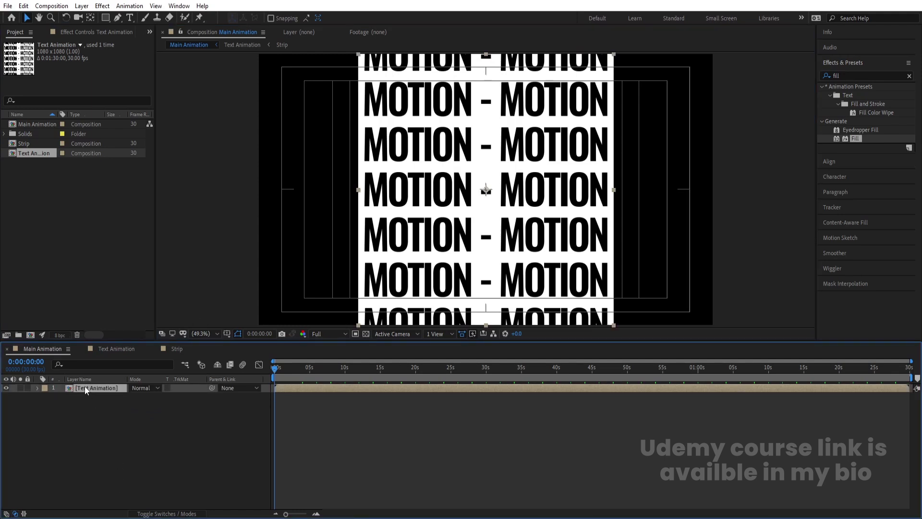
key("ctrl+d")
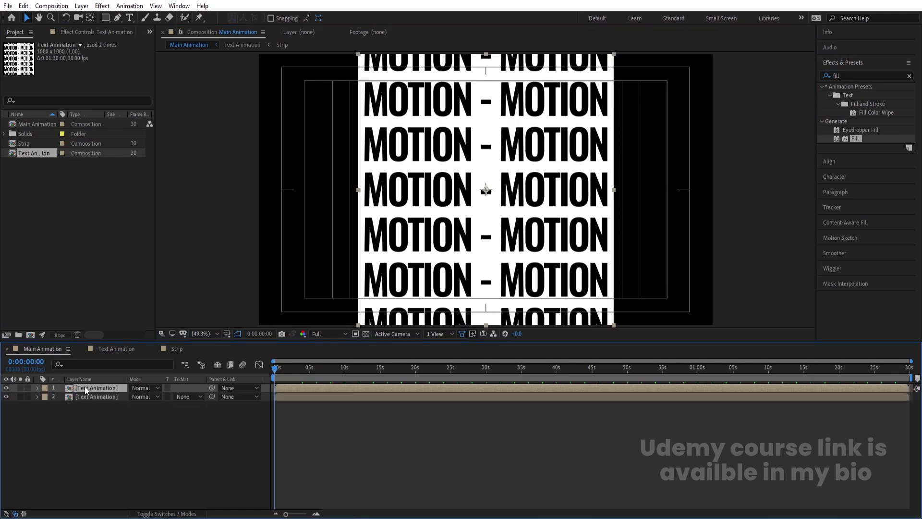
left_click(854, 77)
type("cc sp")
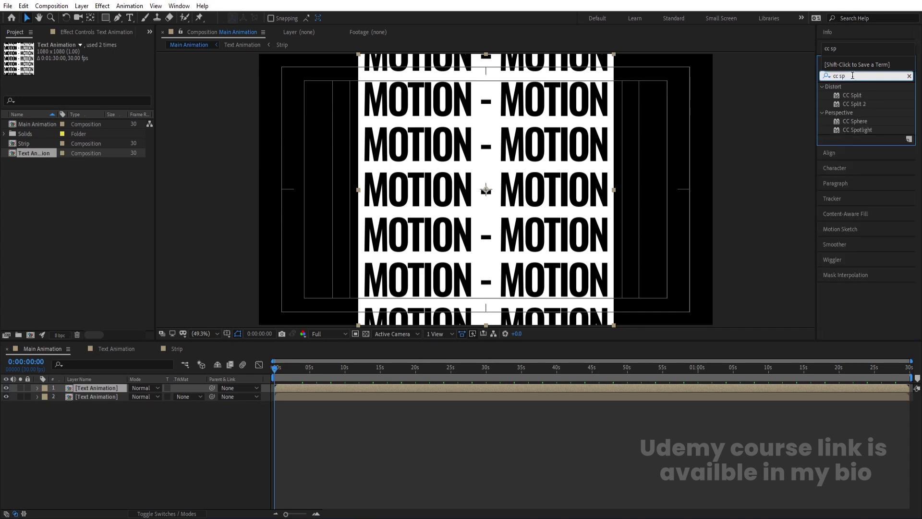
double_click(854, 121)
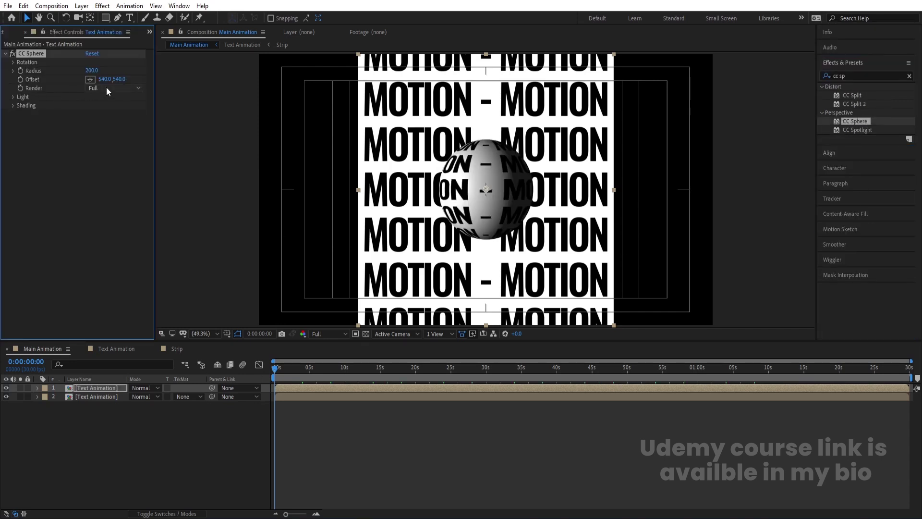
- Set CC Sphere's shading to Ambient 90 and Diffuse 20
left_click(13, 97)
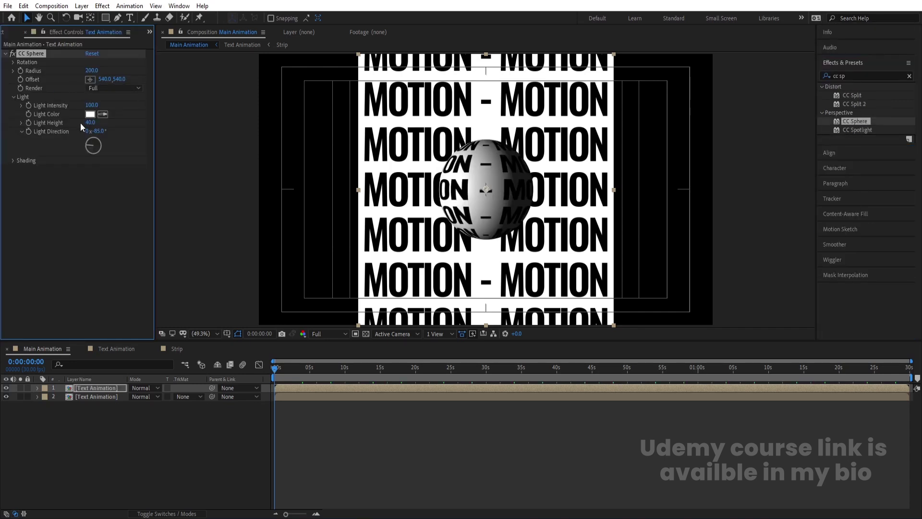
left_click(12, 160)
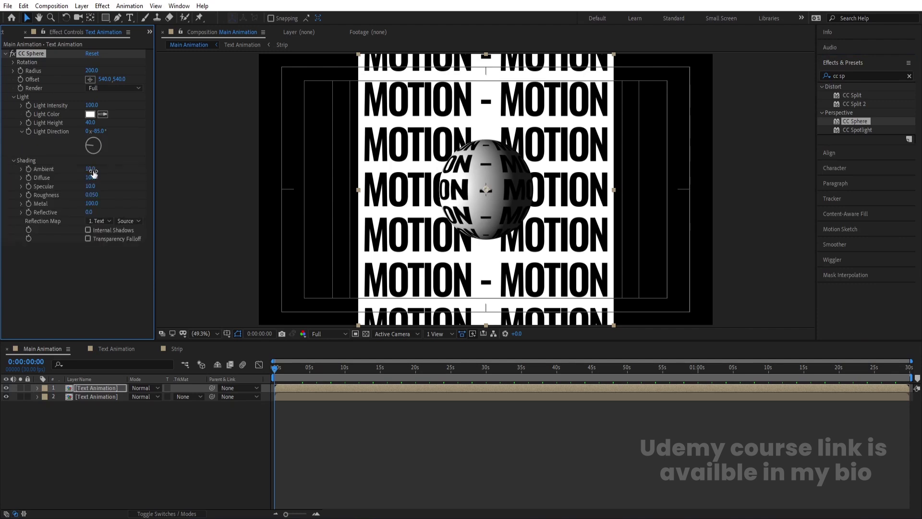
left_click(91, 168)
type("40")
key("Return")
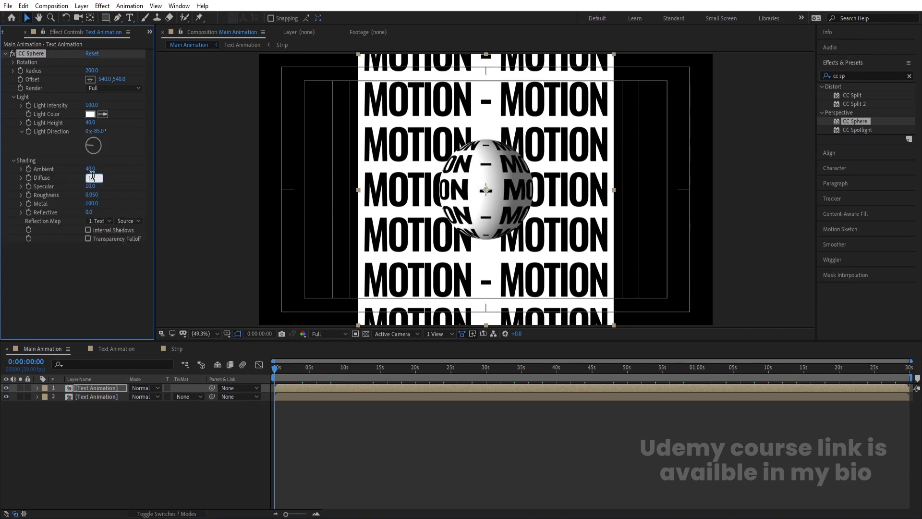
left_click_drag(92, 169, 117, 169)
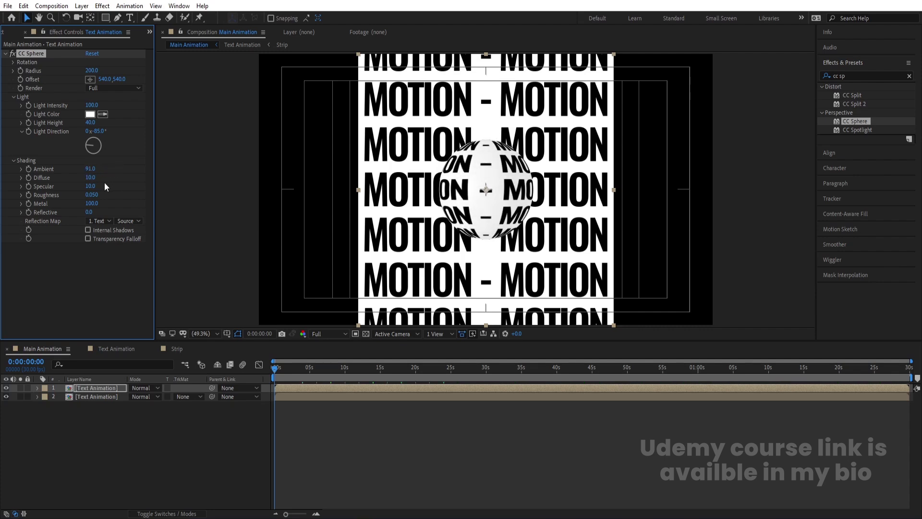
left_click(91, 178)
type("20")
key("Return")
left_click(92, 170)
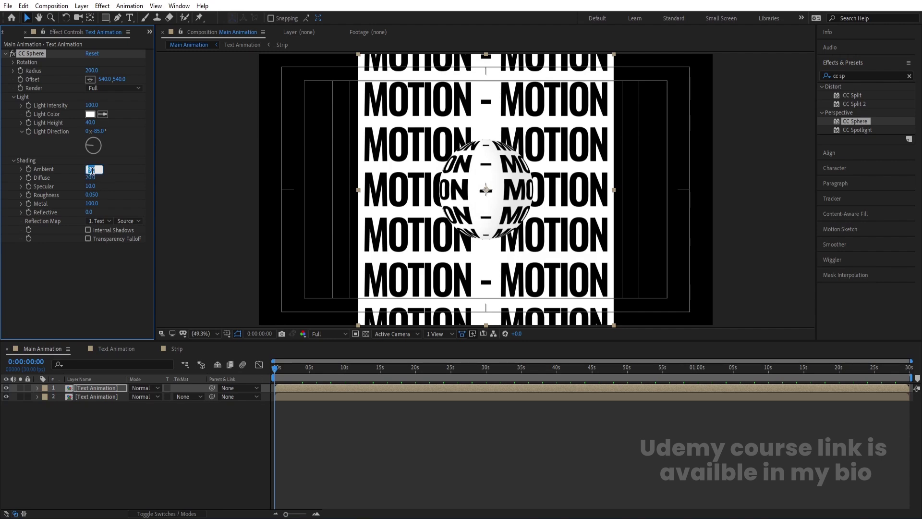
key("Return")
- Set CC Sphere's Rotation X to -43° and preview the sphere's animation
left_click(14, 62)
left_click_drag(98, 81, 90, 84)
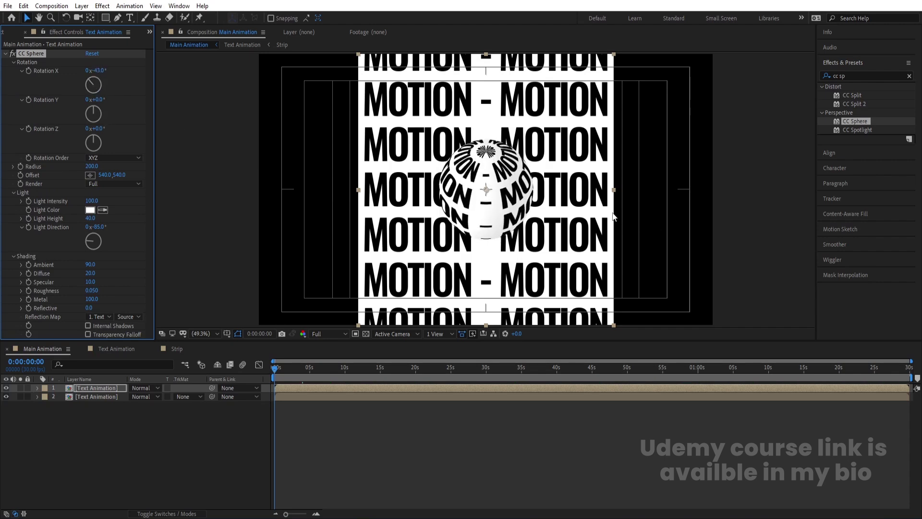
key("space")
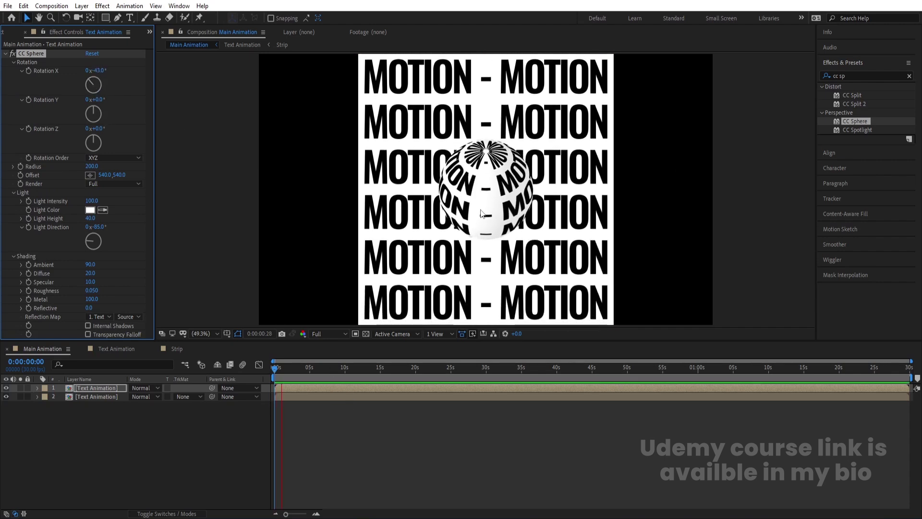
key("space")
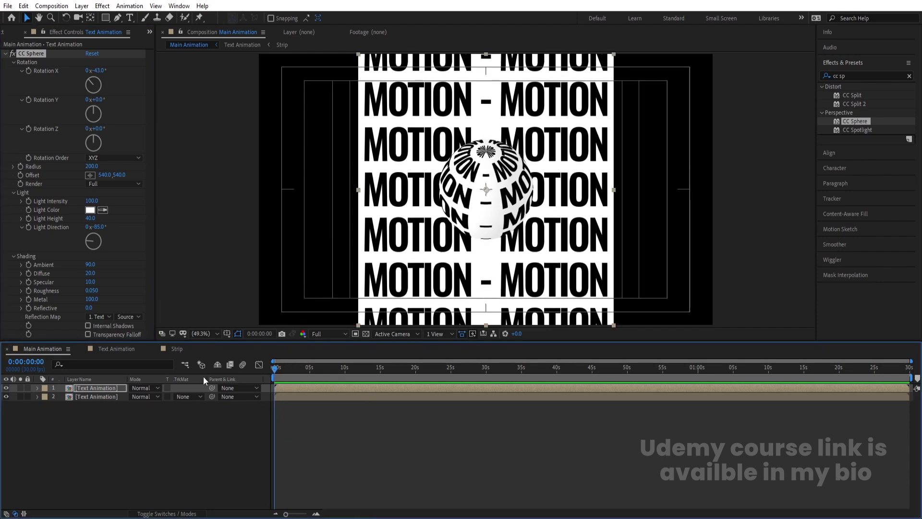
- Try out and undo a Y rotation of the sphere, and keyframe CC Sphere's Rotation Y at 0° at the start
left_click_drag(98, 113, 101, 130)
key("ctrl+z")
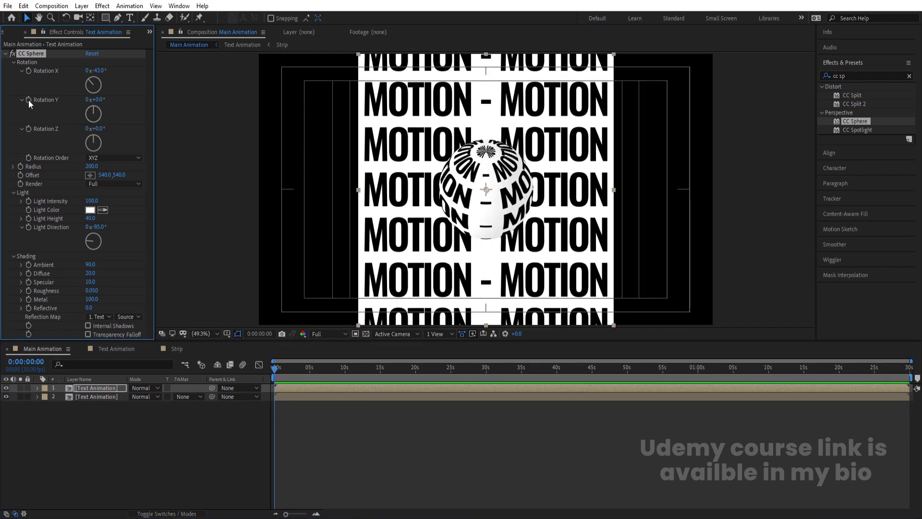
left_click(28, 100)
key("u")
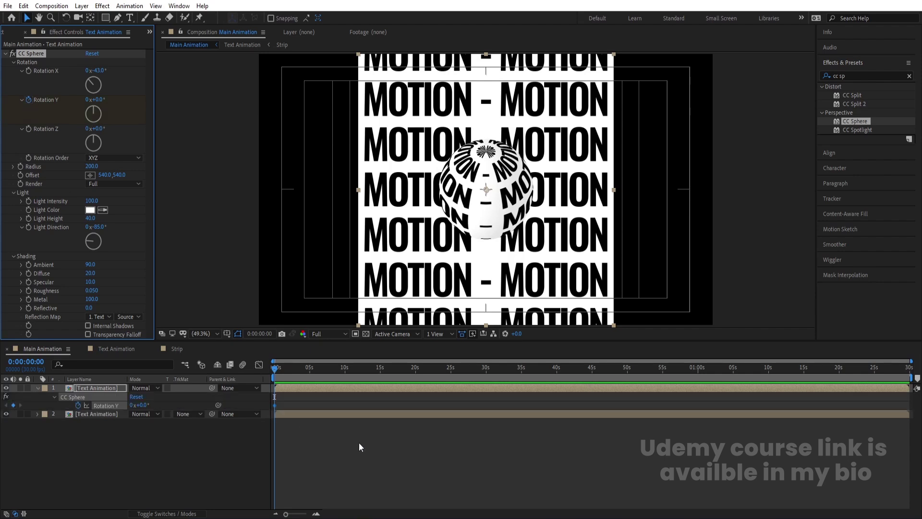
left_click(371, 446)
key("equal")
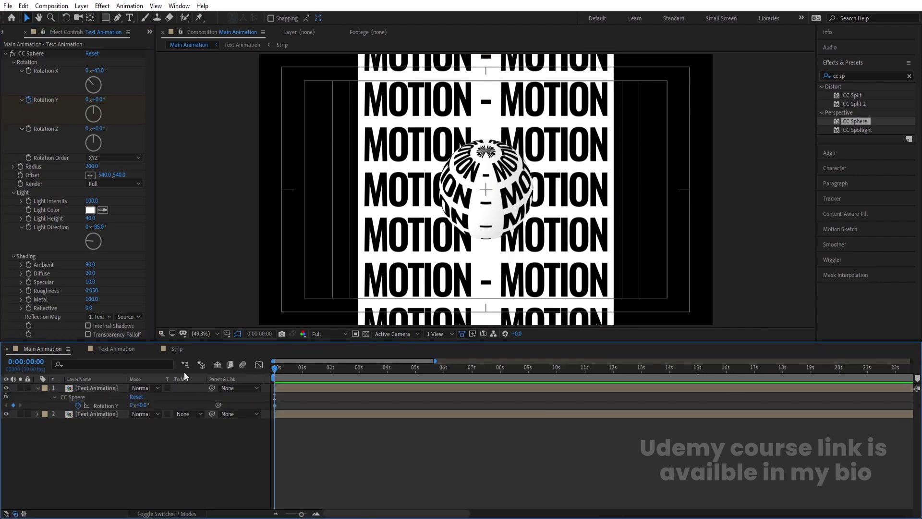
- Check the timing in the Text Animation composition and end the Main Animation work area at about 8 seconds
left_click(130, 349)
left_click_drag(382, 368, 385, 369)
left_click(53, 350)
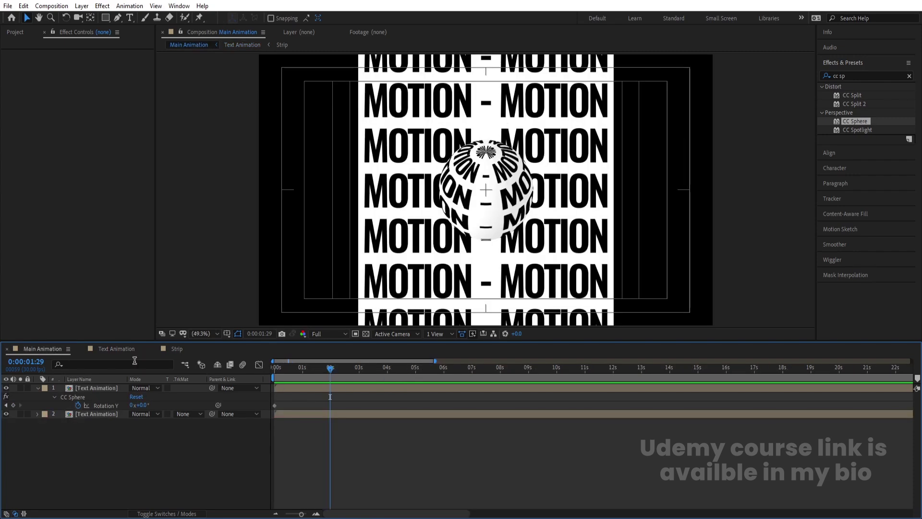
left_click_drag(330, 374, 487, 368)
scroll(505, 374, "up", 4)
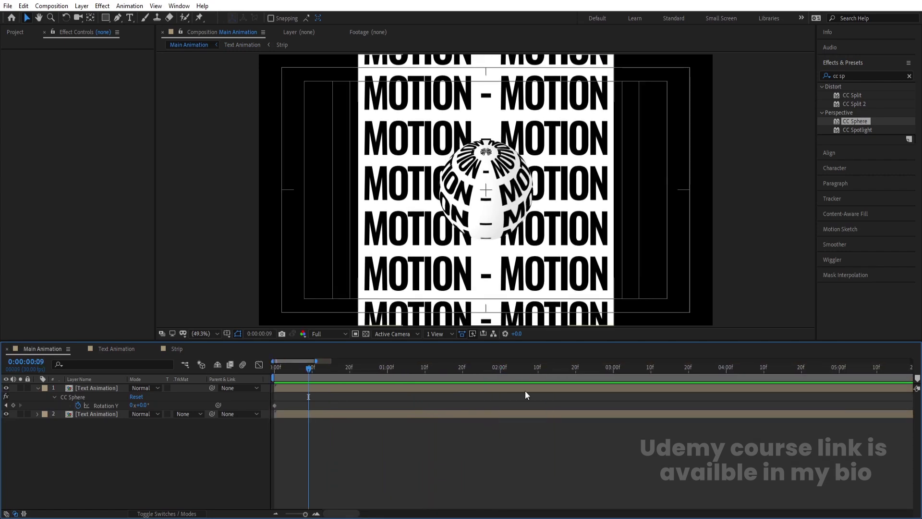
scroll(523, 421, "down", 5)
left_click_drag(513, 370, 508, 369)
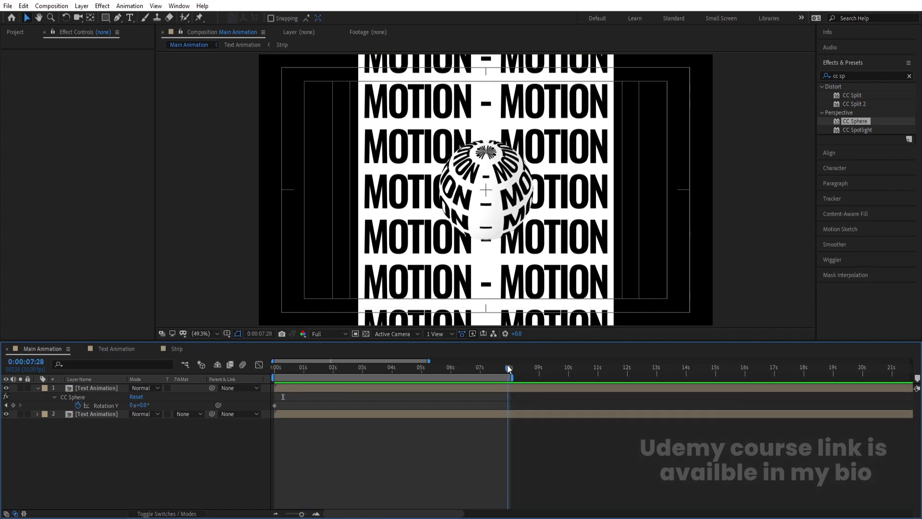
- Keyframe CC Sphere's Rotation Y at one full revolution (1x+0.0°) at 0:00:08:00 and preview the spin
scroll(527, 382, "up", 4)
left_click(516, 368)
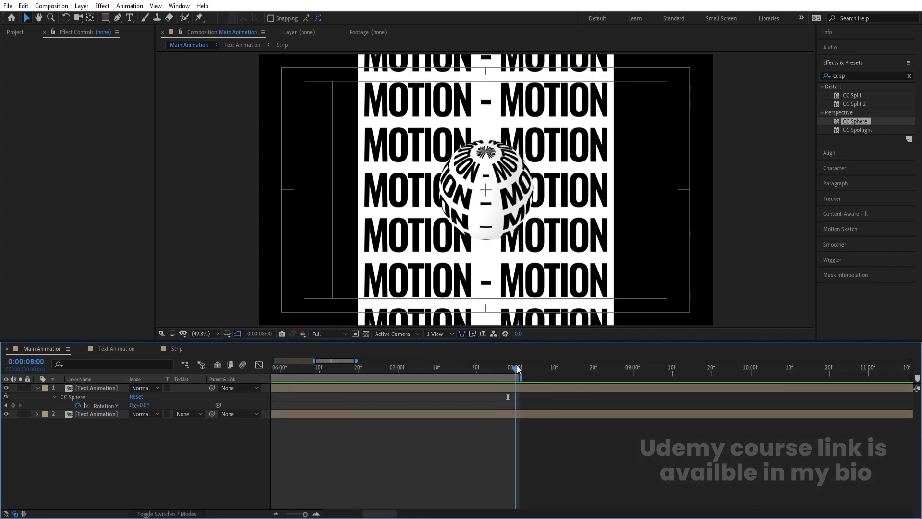
left_click(130, 404)
type("1")
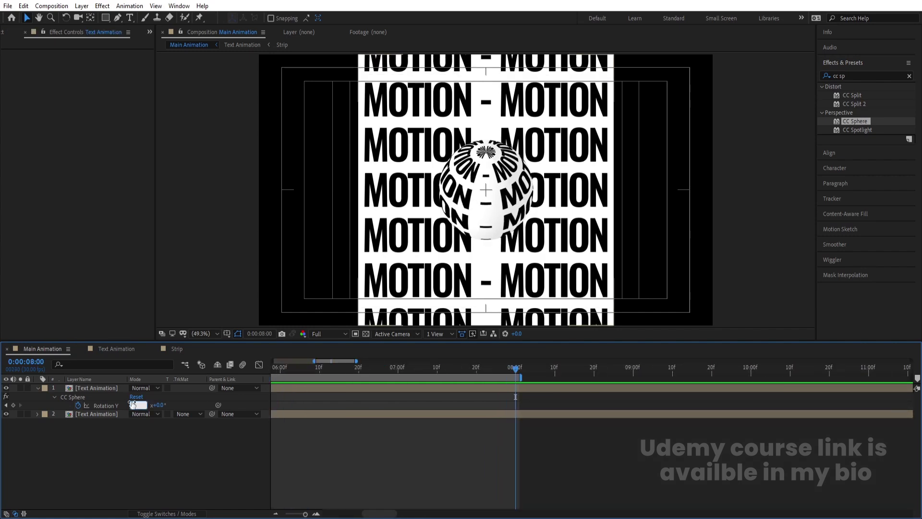
key("Return")
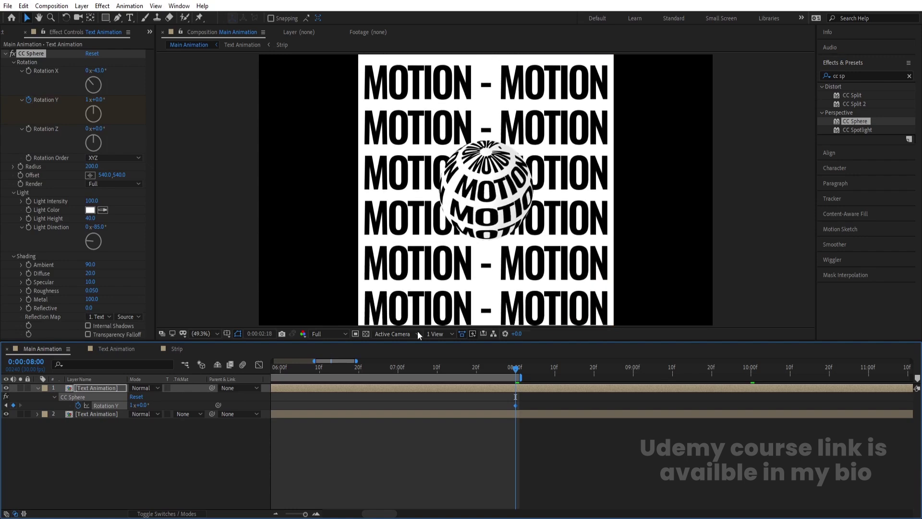
key("space")
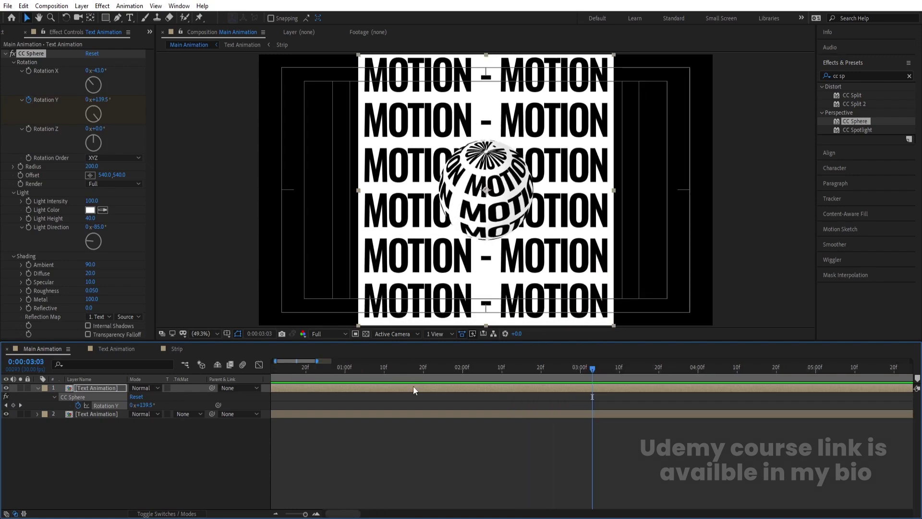
key("Home")
- Apply the Mesh Warp effect to the lower Text Animation layer
left_click(99, 428)
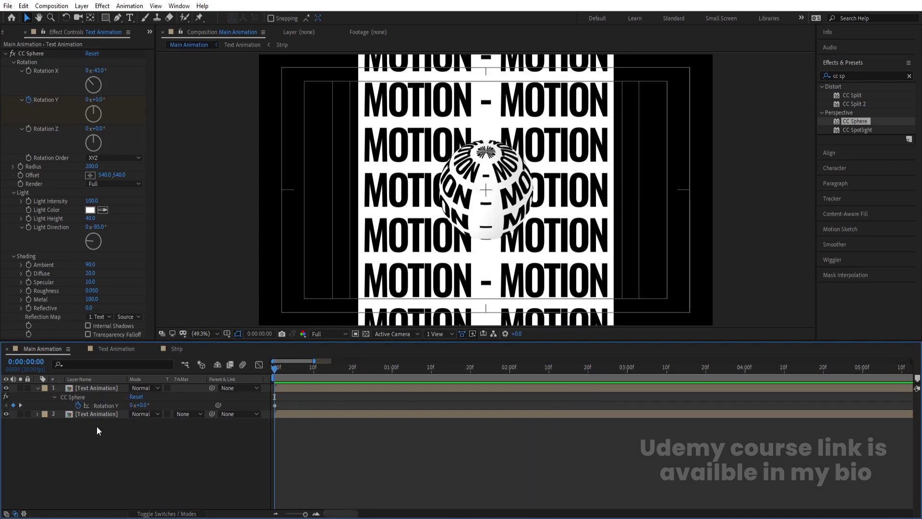
left_click(90, 416)
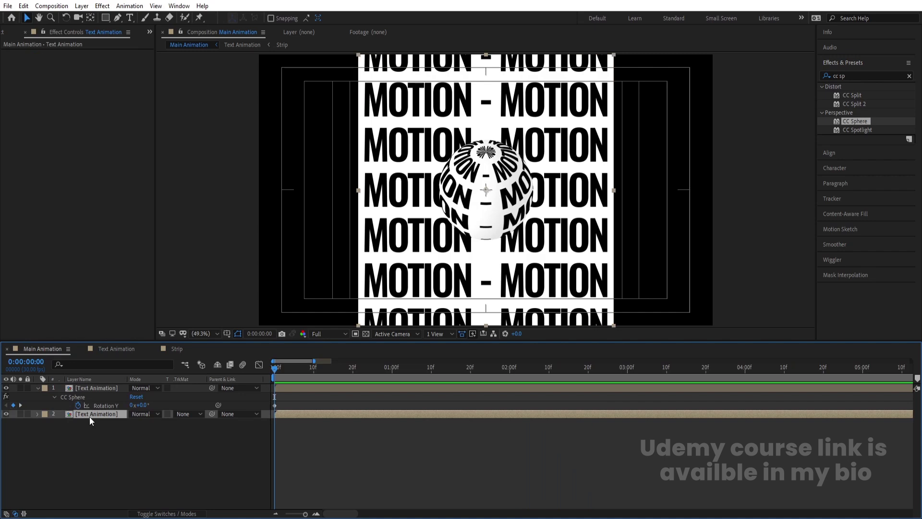
left_click(867, 75)
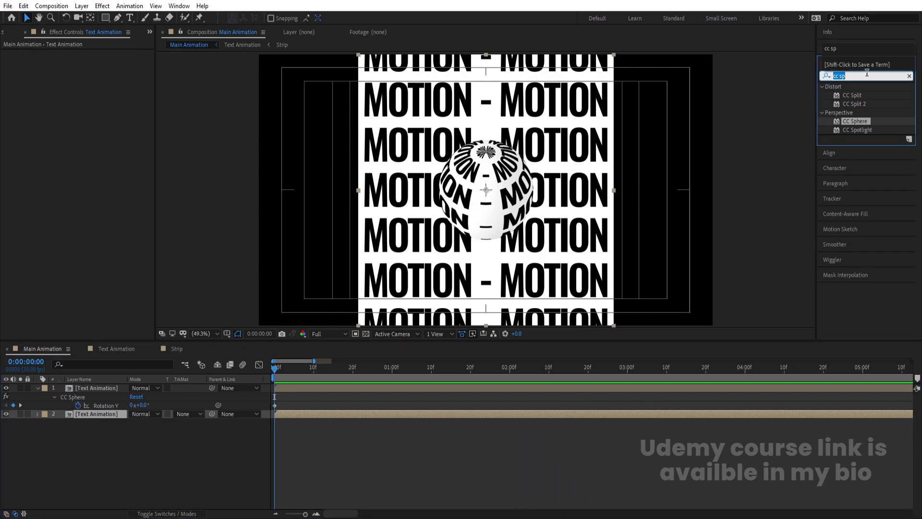
type("mesh")
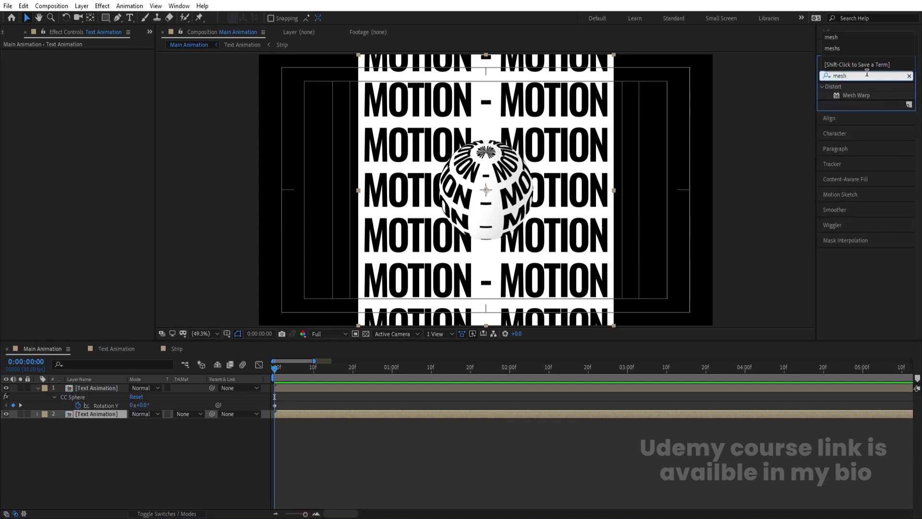
double_click(859, 96)
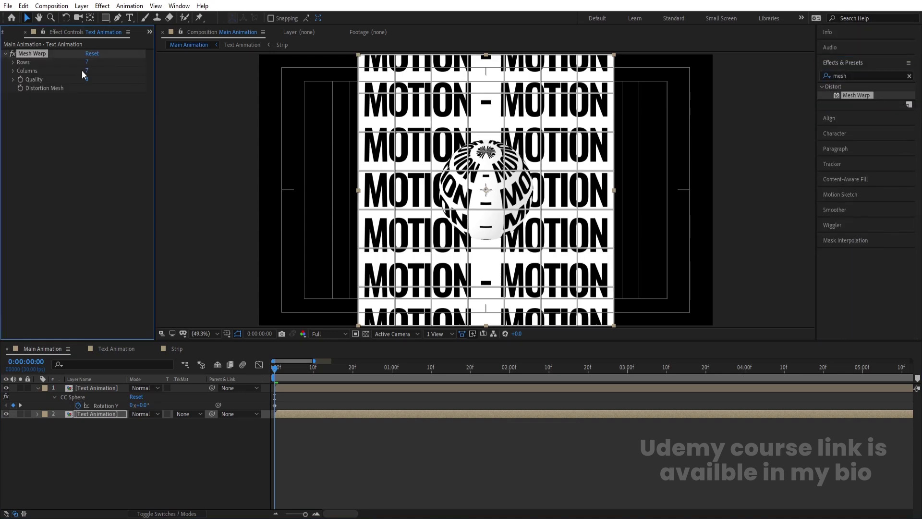
- Set Mesh Warp's grid to 2 rows and 2 columns
left_click(87, 62)
type("1")
key("Return")
left_click(87, 71)
key("Num_Lock")
type("2")
key("Return")
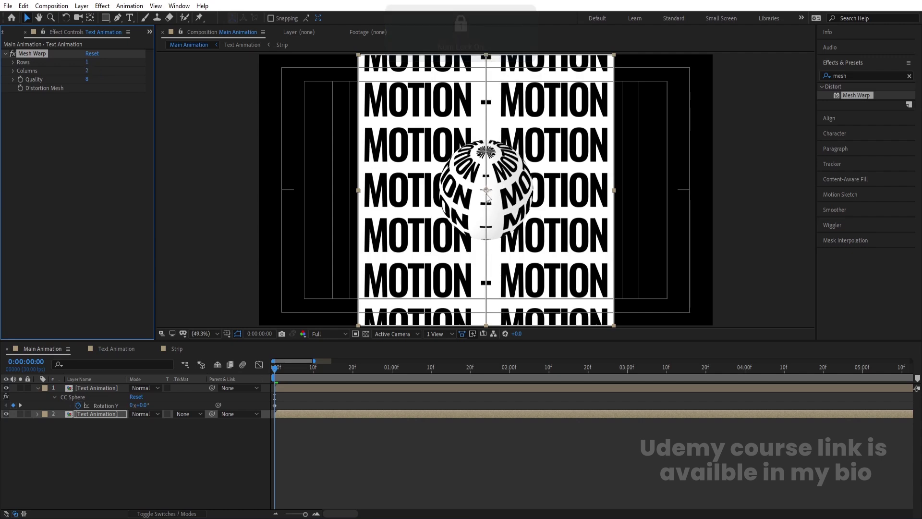
left_click(88, 61)
key("Return")
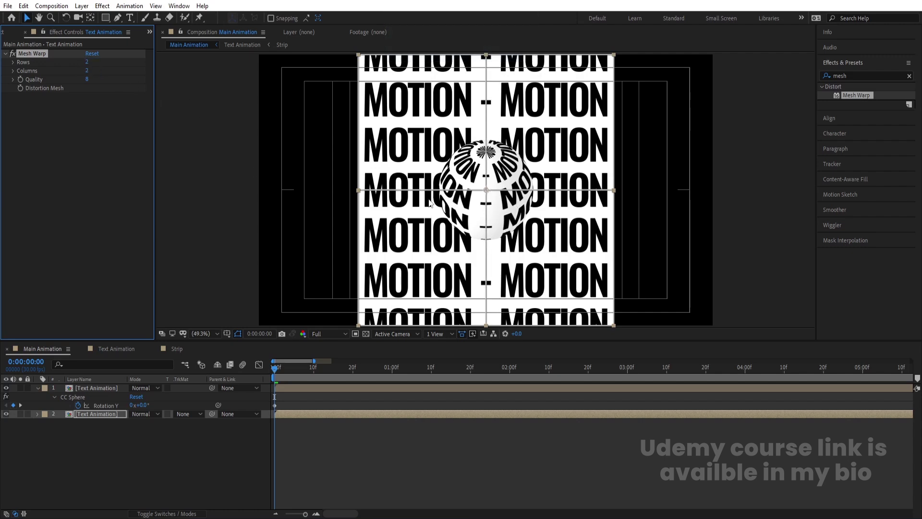
- Hide the upper sphere layer and display the Mesh Warp grid on the lower Text Animation layer
left_click(6, 388)
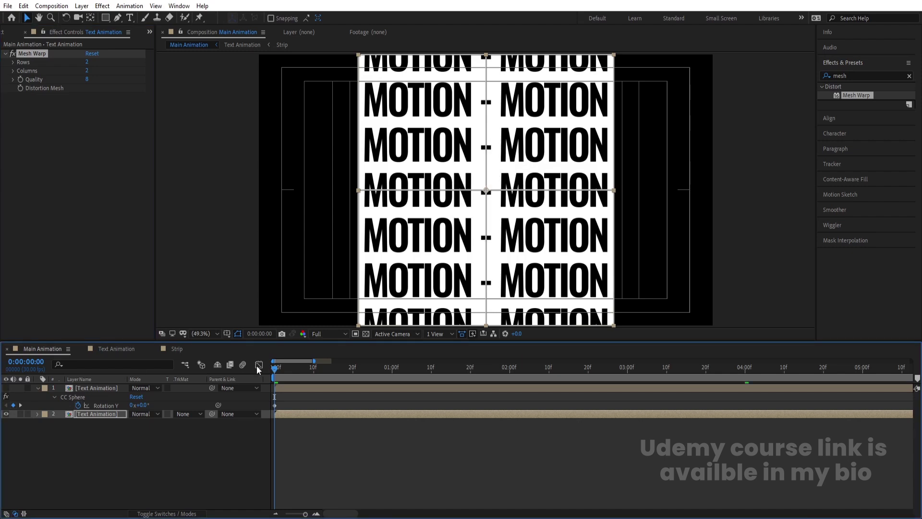
left_click(107, 415)
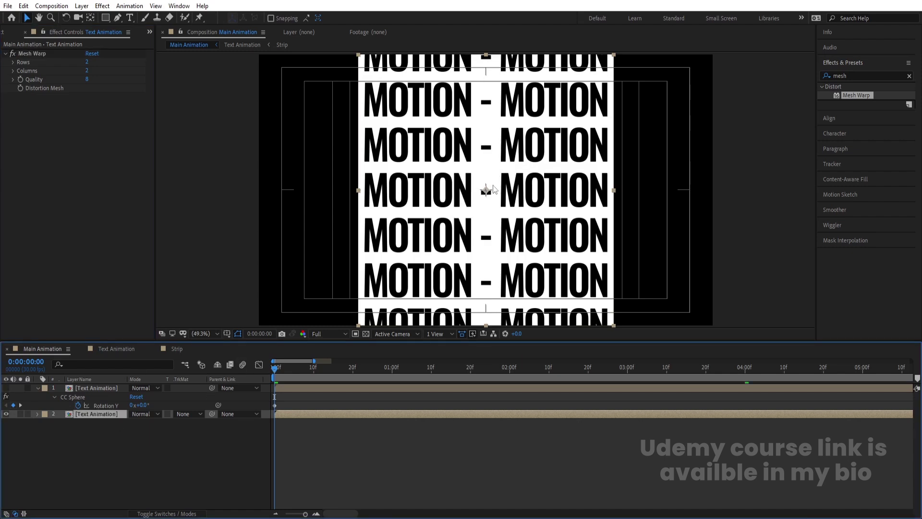
left_click(42, 53)
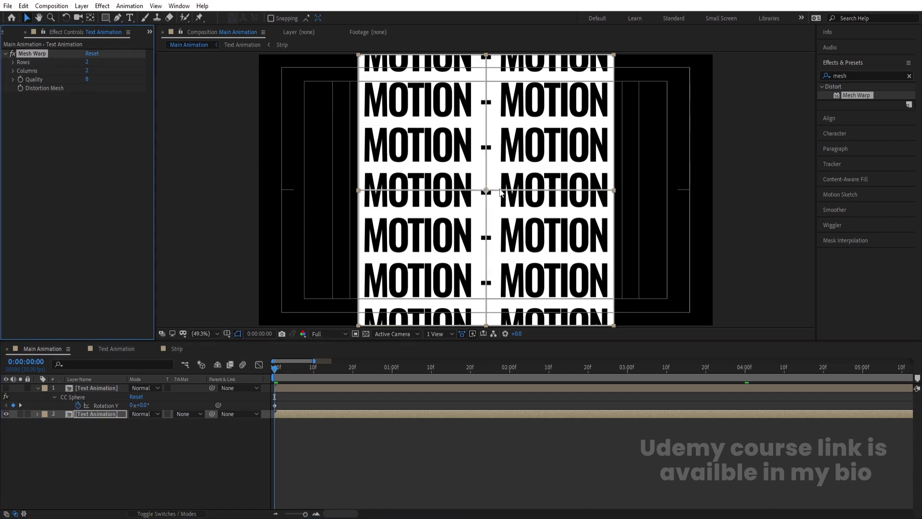
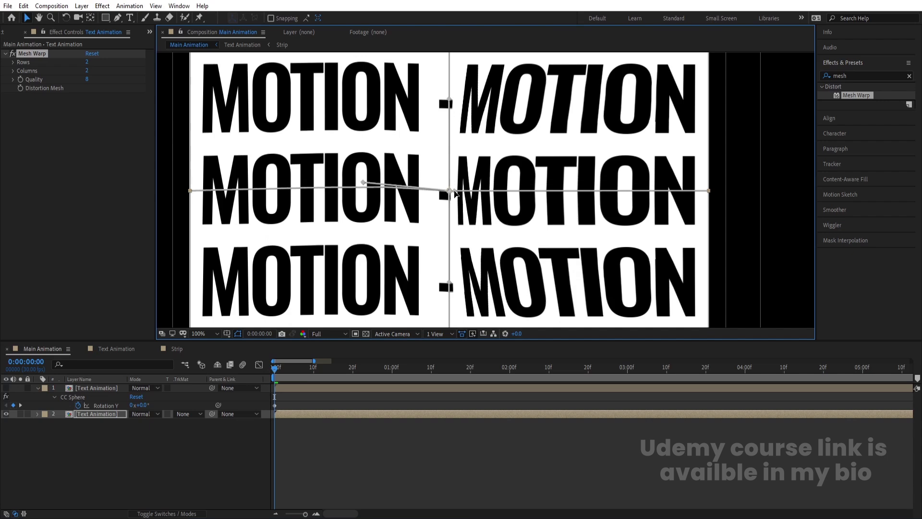
- Pull the right tangent handle of the mesh's centre point in close to that point along the horizontal grid line
scroll(455, 193, "up", 8)
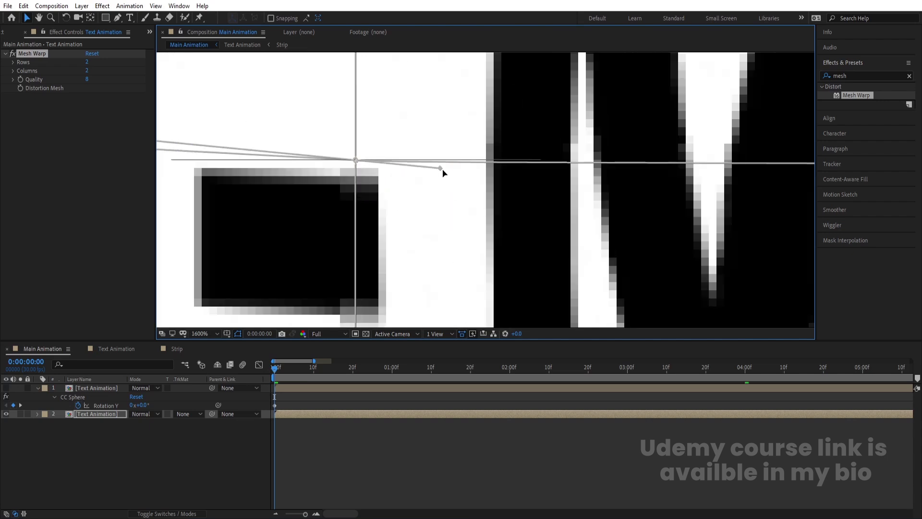
left_click_drag(442, 168, 390, 162)
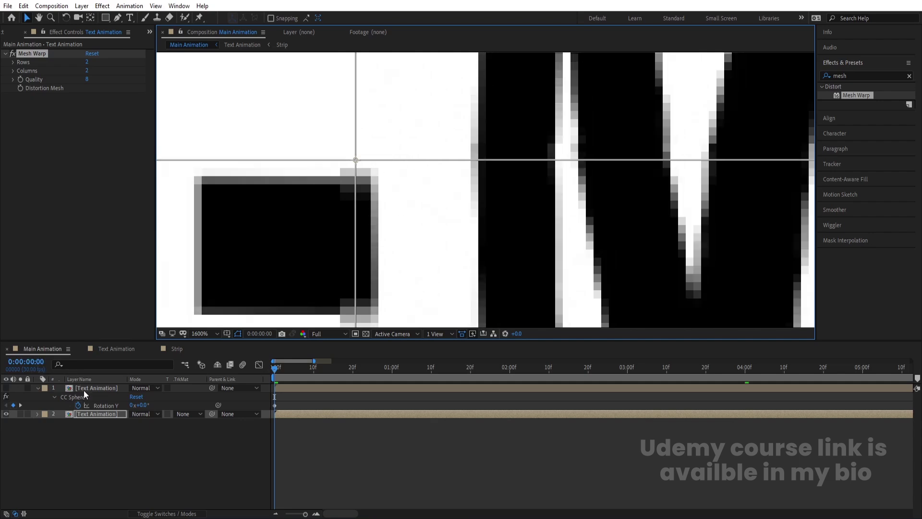
left_click(103, 412)
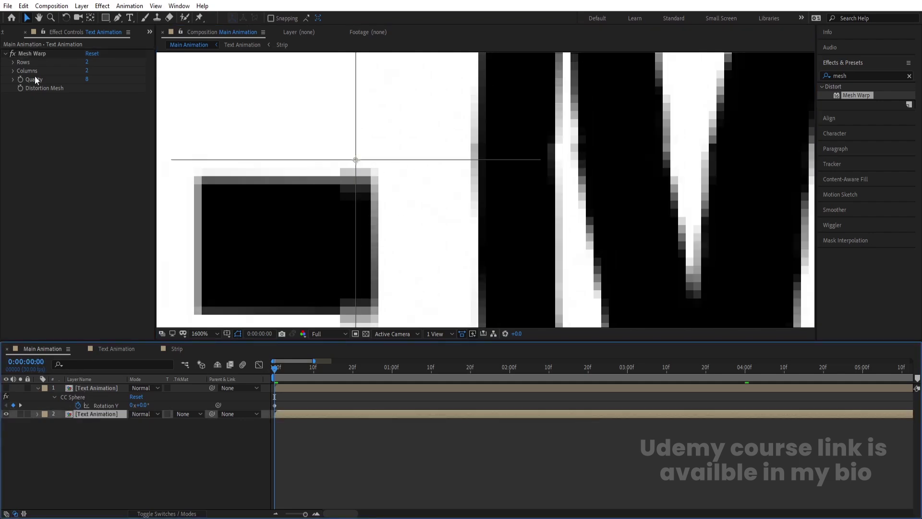
left_click(30, 53)
left_click_drag(356, 160, 383, 161)
scroll(406, 150, "down", 3)
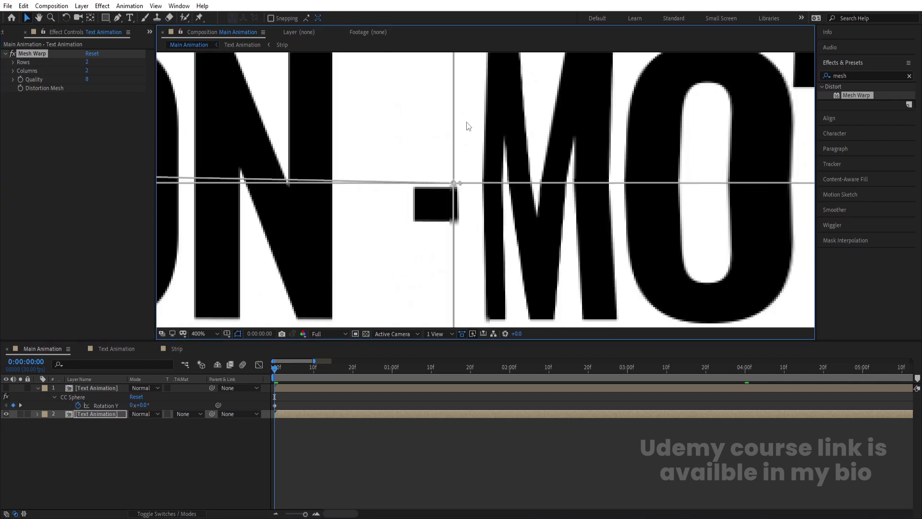
left_click_drag(485, 124, 494, 137)
scroll(494, 136, "down", 2)
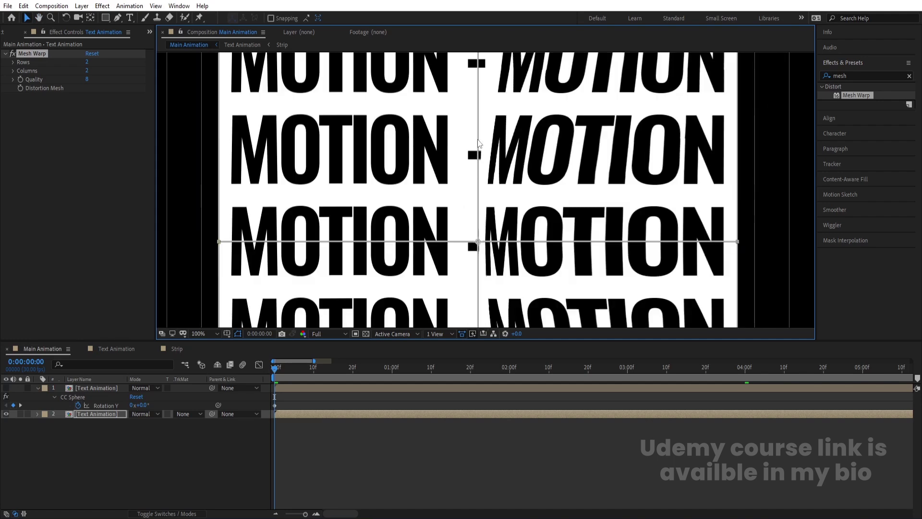
- Pull the upper and left tangent handles of the mesh's centre point in close to that point
left_click(477, 242)
left_click_drag(478, 153, 477, 239)
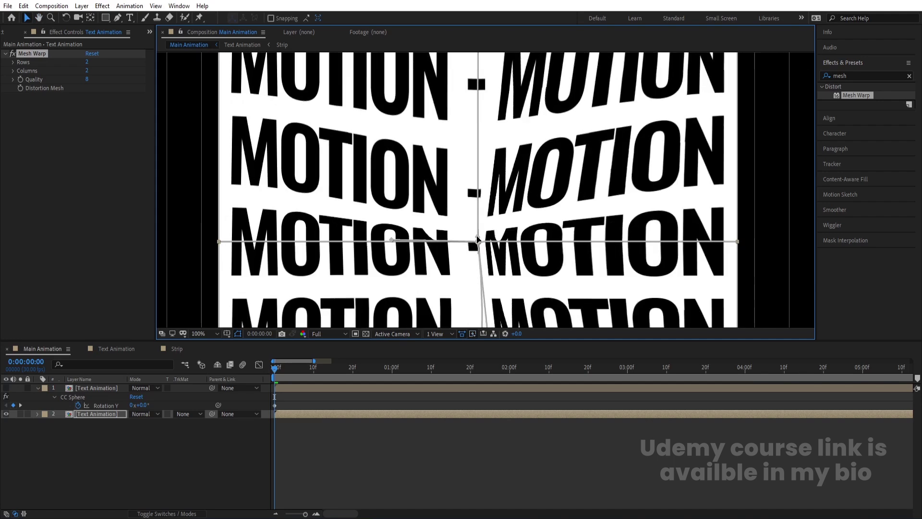
scroll(478, 240, "up", 5)
left_click_drag(468, 207, 472, 221)
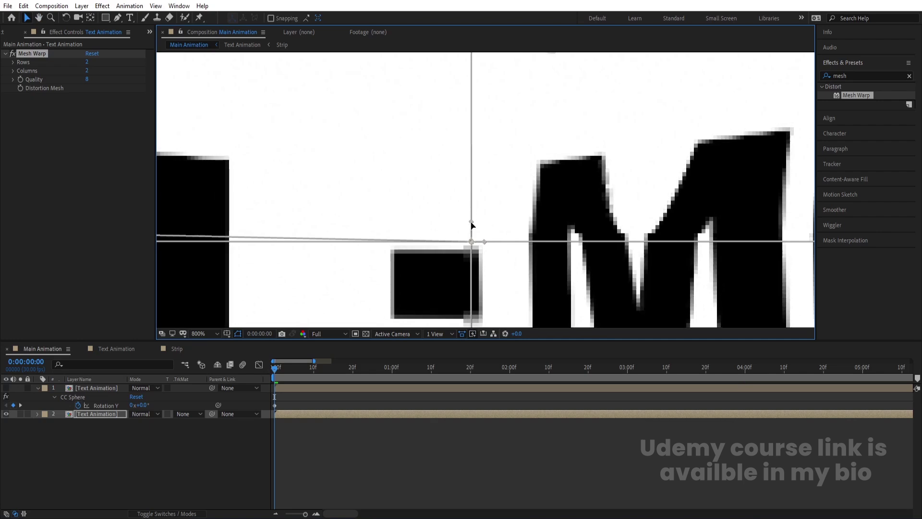
scroll(472, 222, "down", 4)
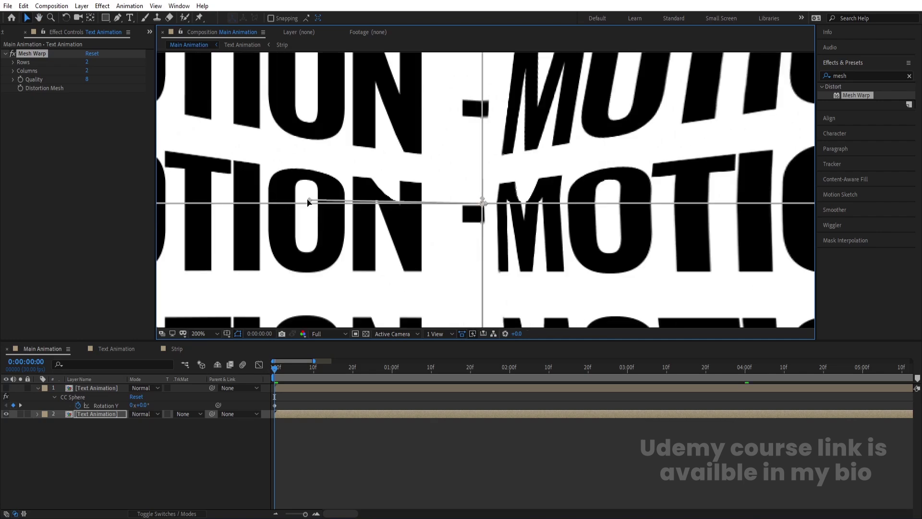
left_click_drag(310, 201, 495, 211)
scroll(474, 204, "up", 3)
scroll(495, 212, "down", 6)
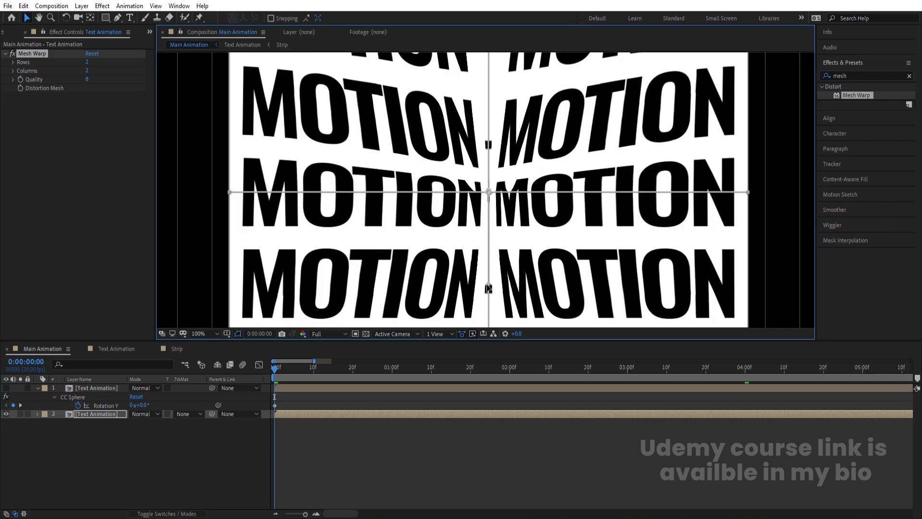
- Pull the lower tangent handle of the mesh's centre point up close to that point, completing the central pinch
left_click_drag(488, 287, 491, 201)
scroll(491, 200, "up", 4)
scroll(491, 201, "up", 1)
left_click_drag(513, 264, 510, 198)
scroll(509, 200, "down", 8)
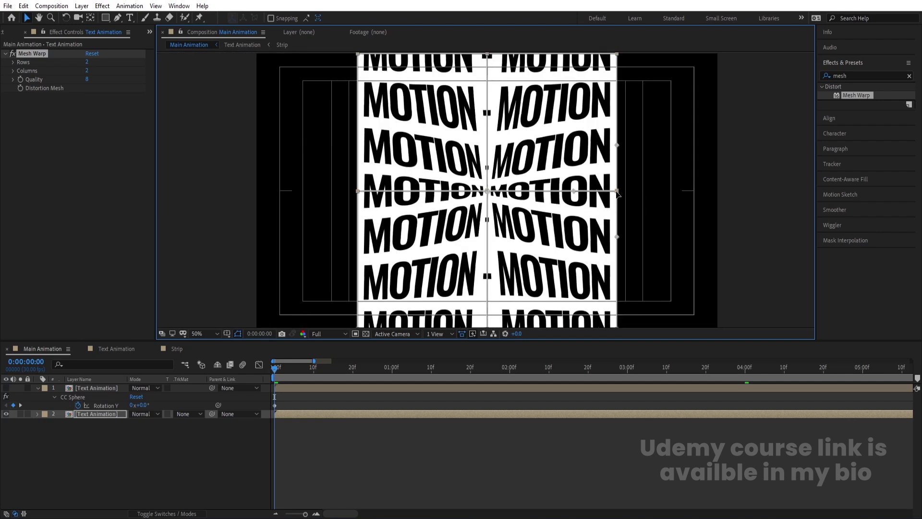
- Try pulling the inner tangent handle of the mesh's right edge midpoint toward the centre and preview the warp
left_click_drag(574, 192, 494, 193)
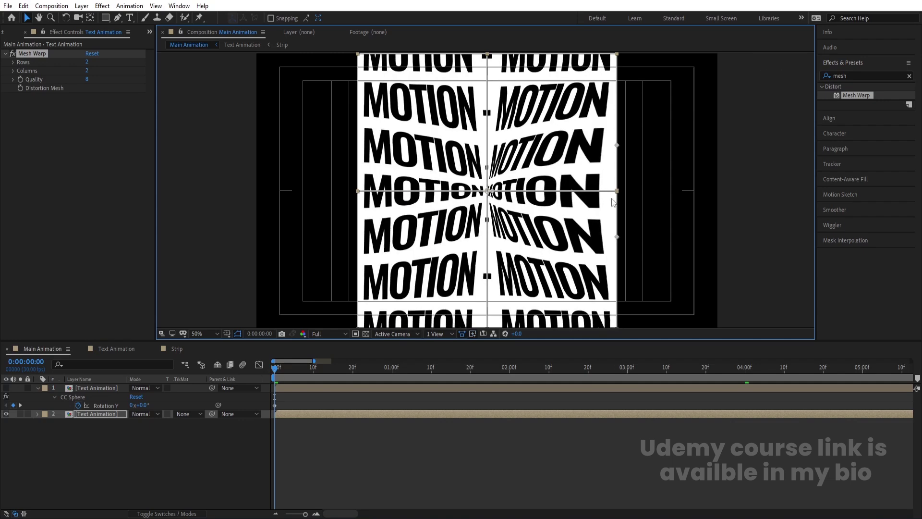
key("space")
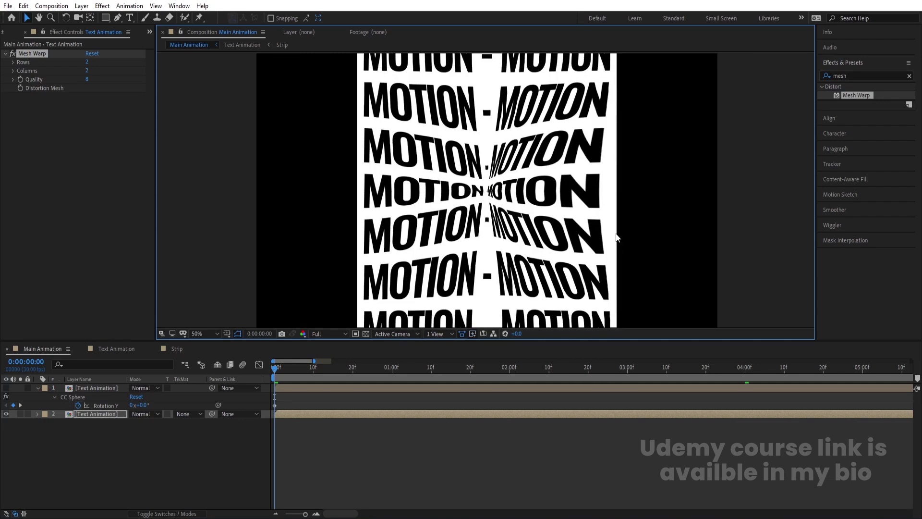
key("space")
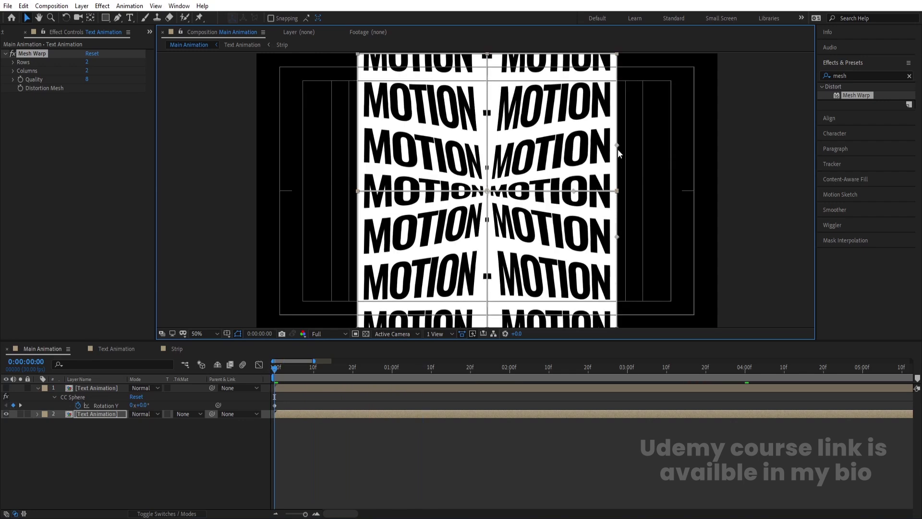
left_click_drag(575, 192, 527, 193)
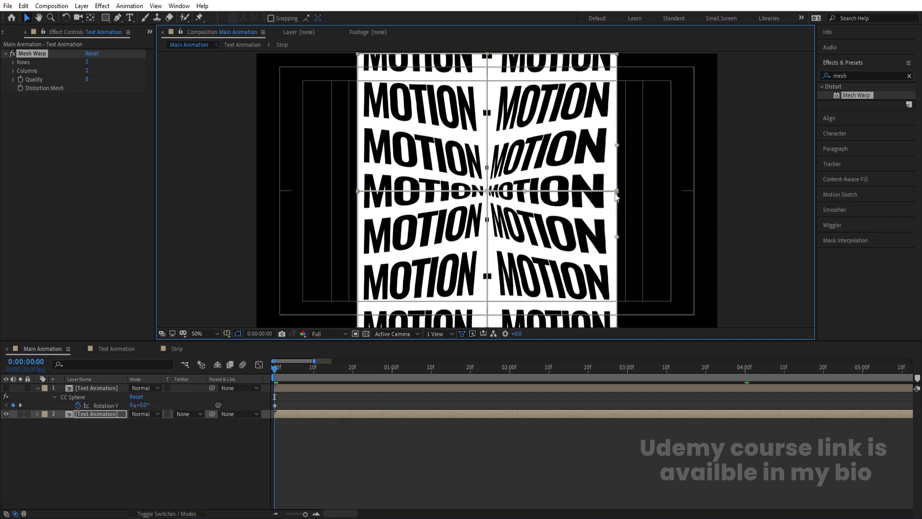
- Pull the inner tangent handles of the mesh's left and right edge midpoints almost to the centre, and preview the warped text
left_click(357, 191)
left_click_drag(399, 192, 478, 194)
left_click(617, 190)
left_click_drag(573, 191, 499, 193)
key("space")
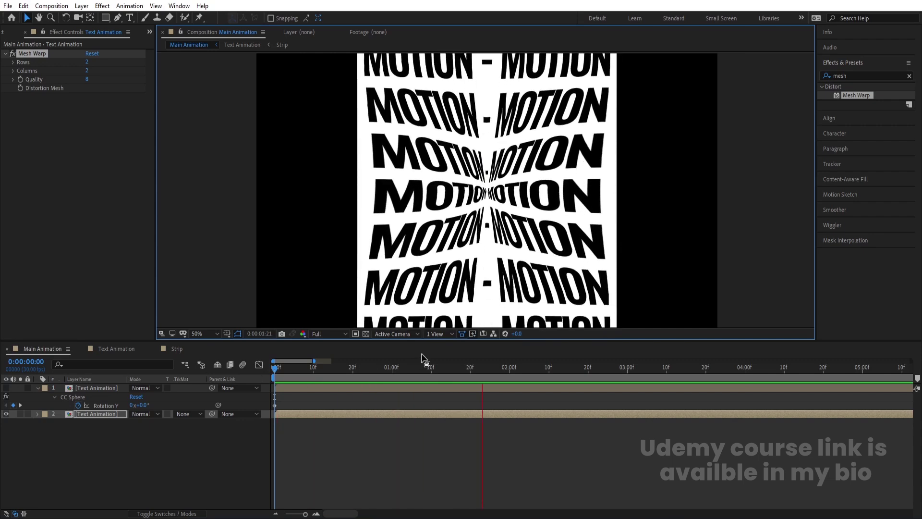
key("space")
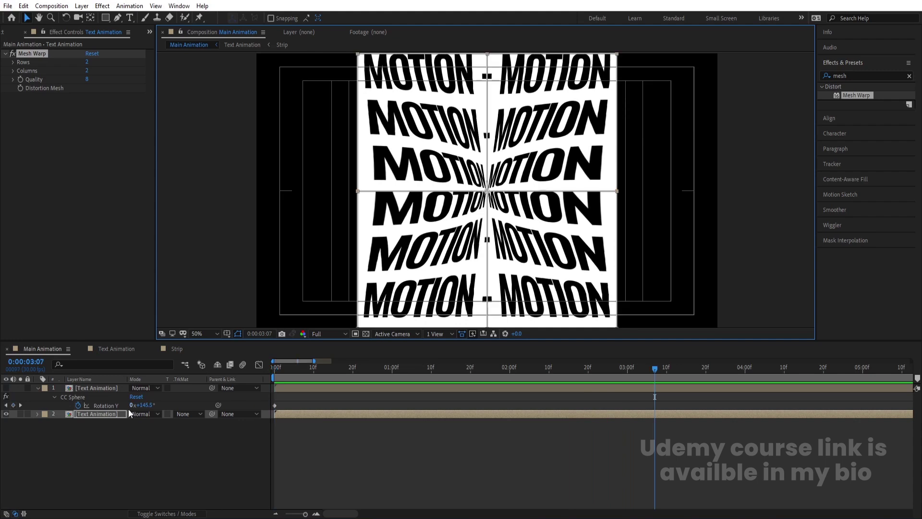
left_click(120, 406)
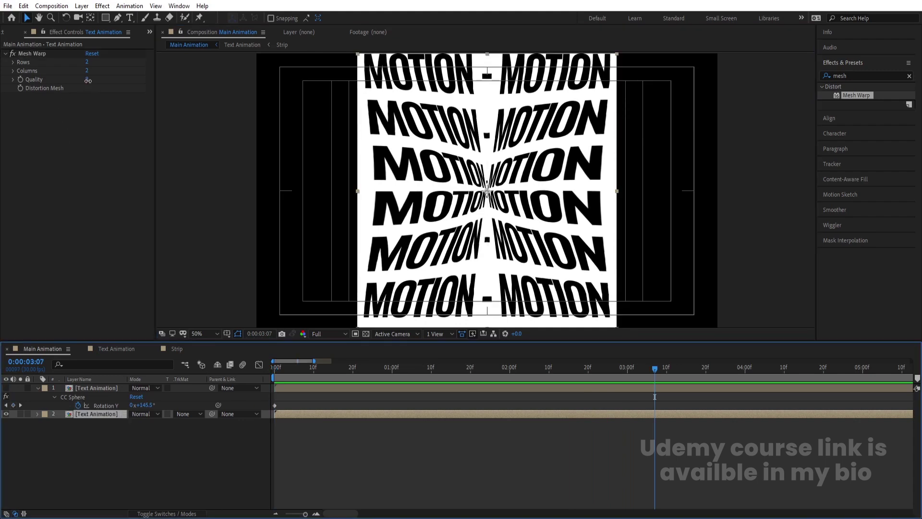
- Raise the background layer's Mesh Warp quality to 10 and preview the animation from the first frame
left_click_drag(87, 80, 108, 82)
key("Home")
key("space")
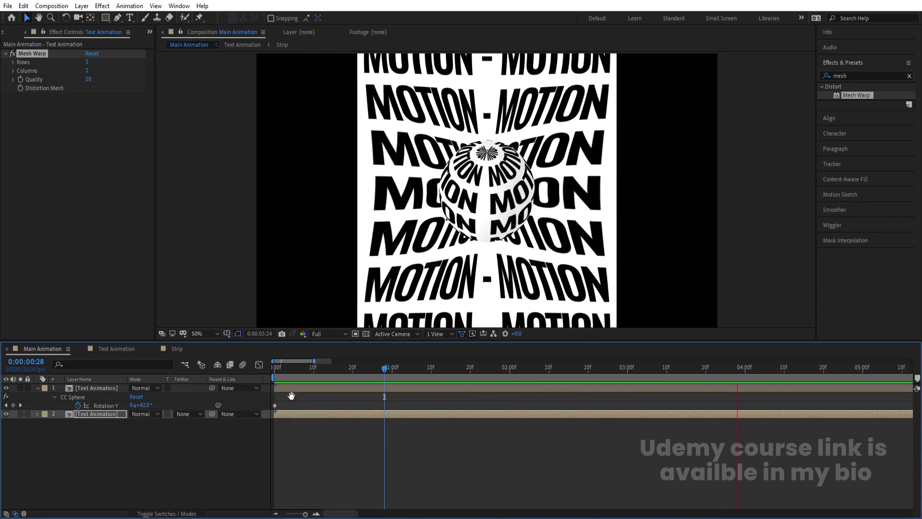
key("space")
key("space")
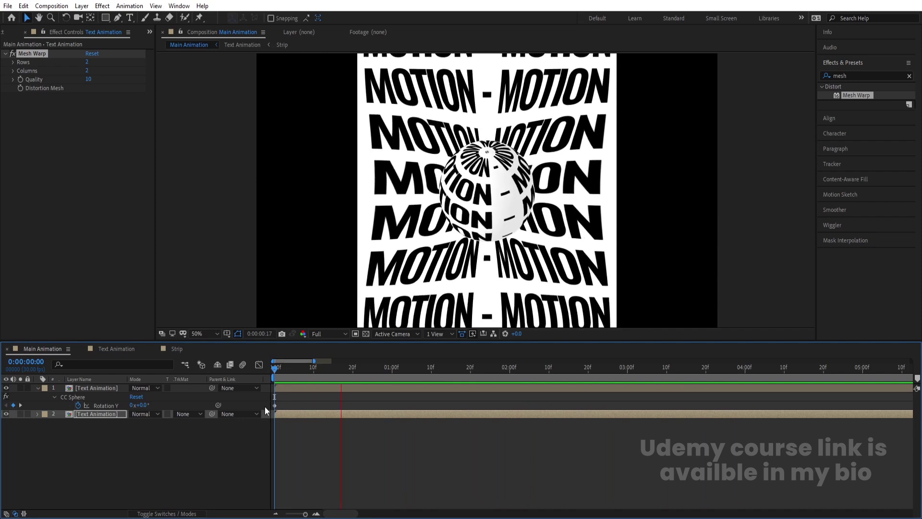
key("space")
key("space")
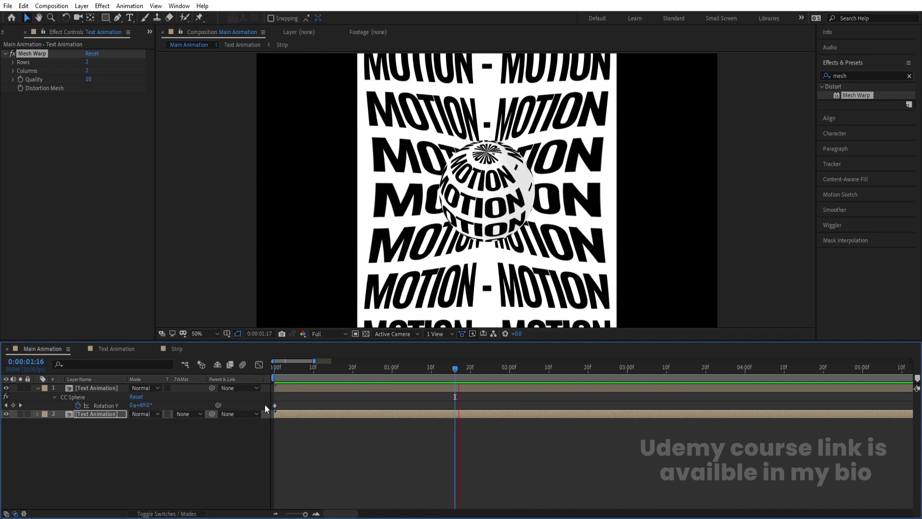
left_click(284, 368)
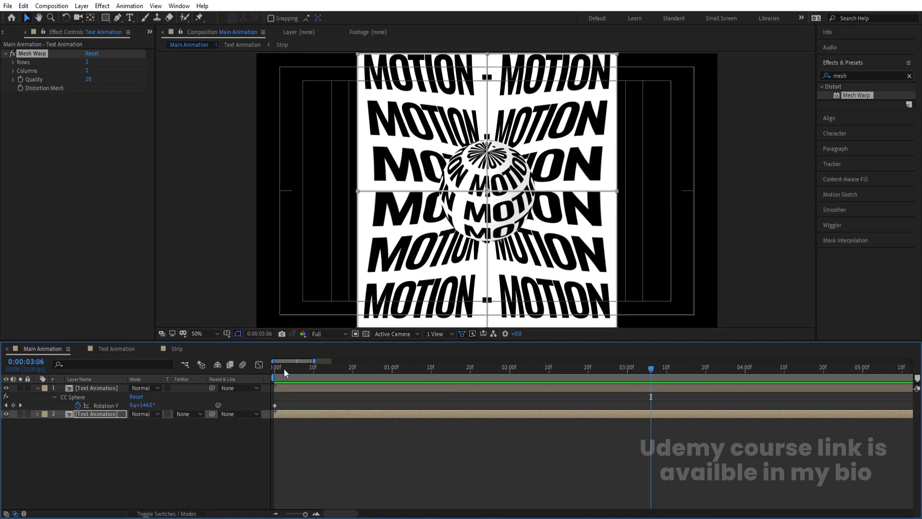
- Pre-compose the background Text Animation layer as Text Animation Comp 1, moving all attributes into the new composition
left_click(103, 416)
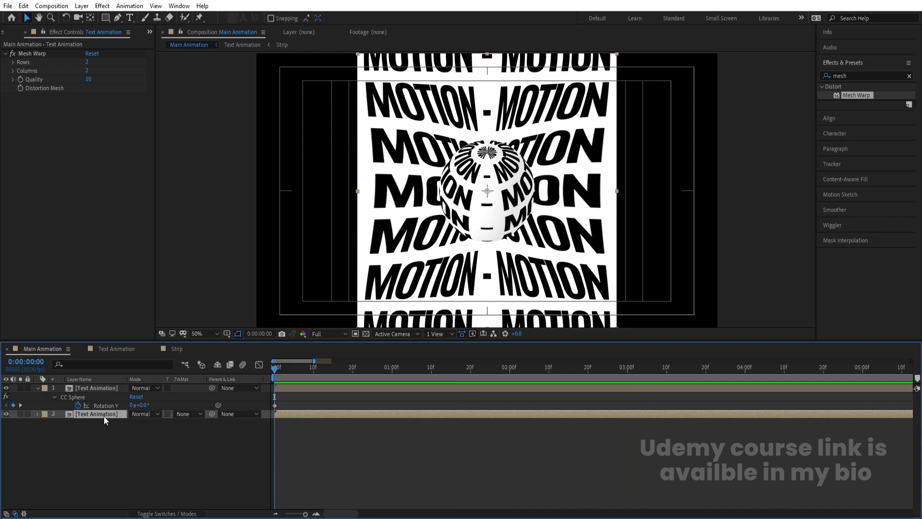
key("ctrl+shift+c")
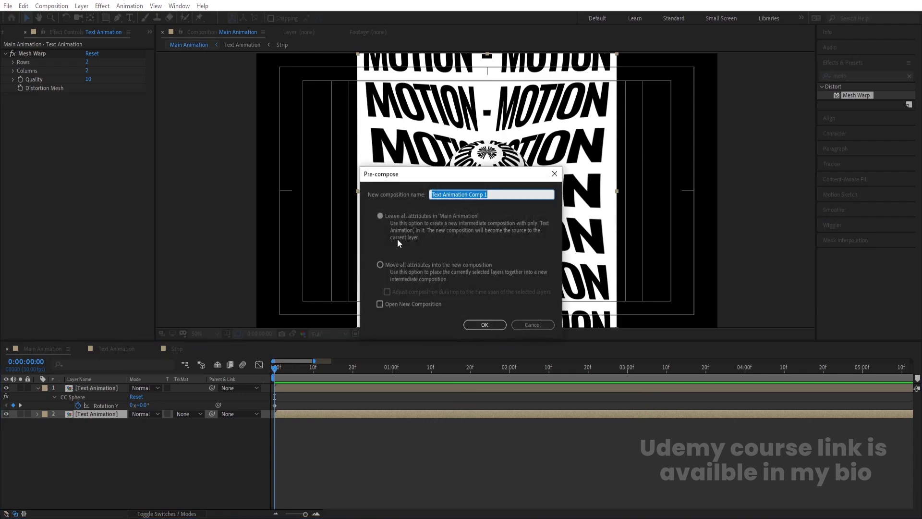
left_click(381, 264)
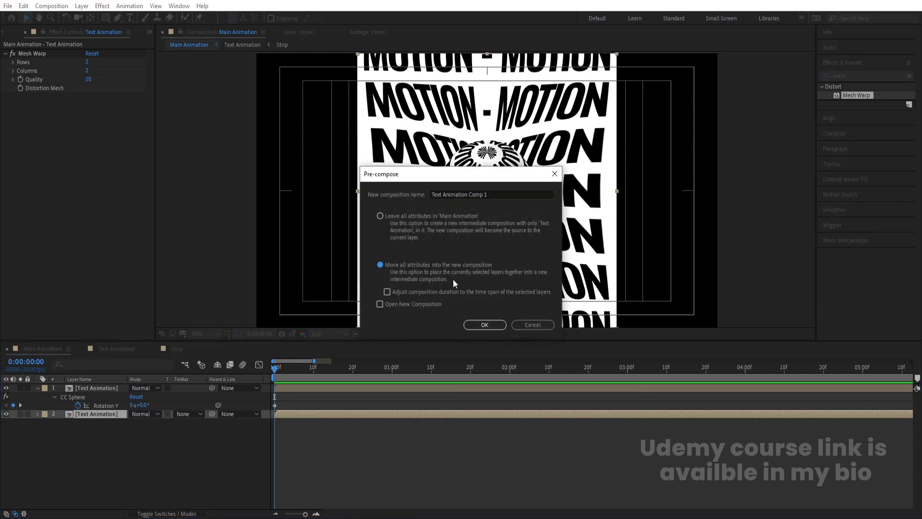
left_click(481, 325)
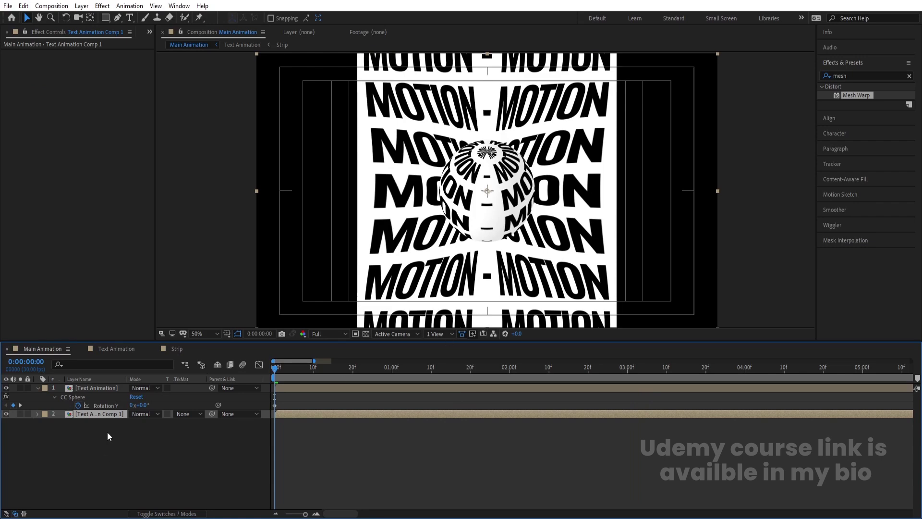
- Set the width of the Text Animation Comp 1 composition to 1080 px
double_click(100, 414)
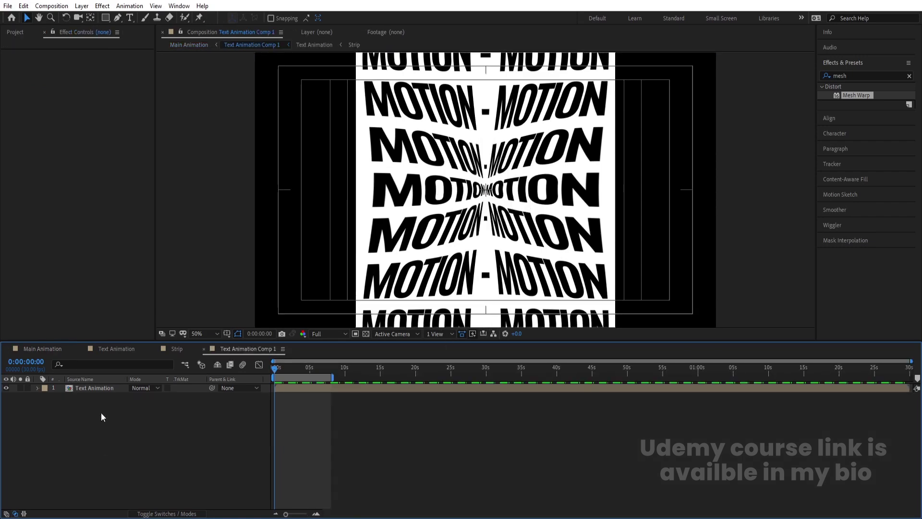
key("ctrl+k")
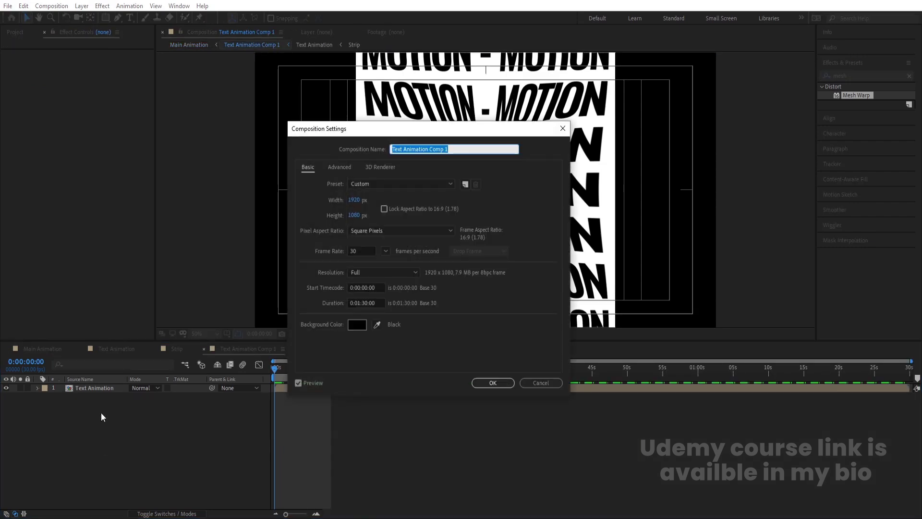
left_click(355, 202)
type("1080")
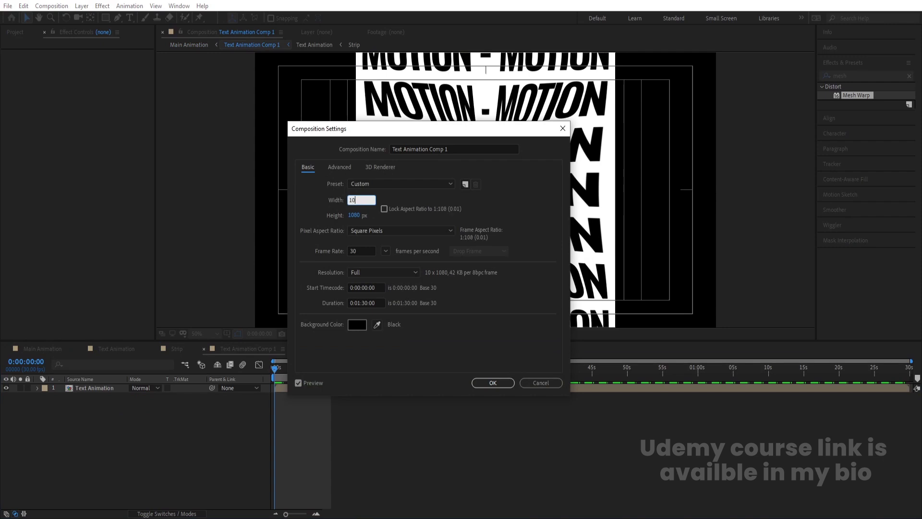
key("Return")
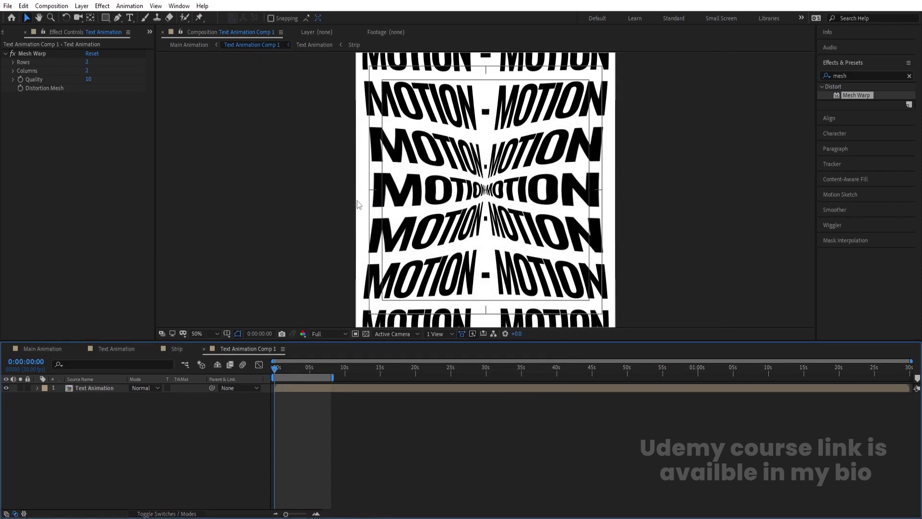
- Apply a new Mesh Warp with 2 rows and 2 columns to the Text Animation Comp 1 layer in Main Animation
left_click(50, 349)
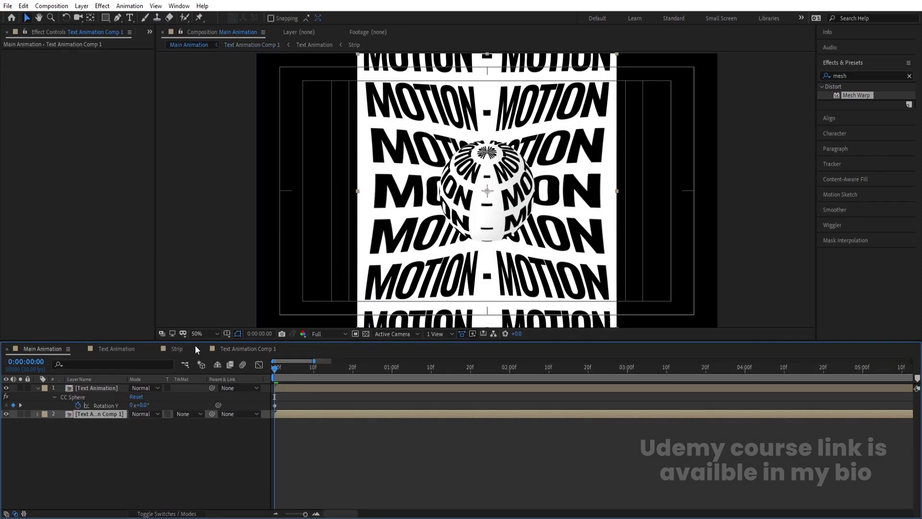
double_click(848, 96)
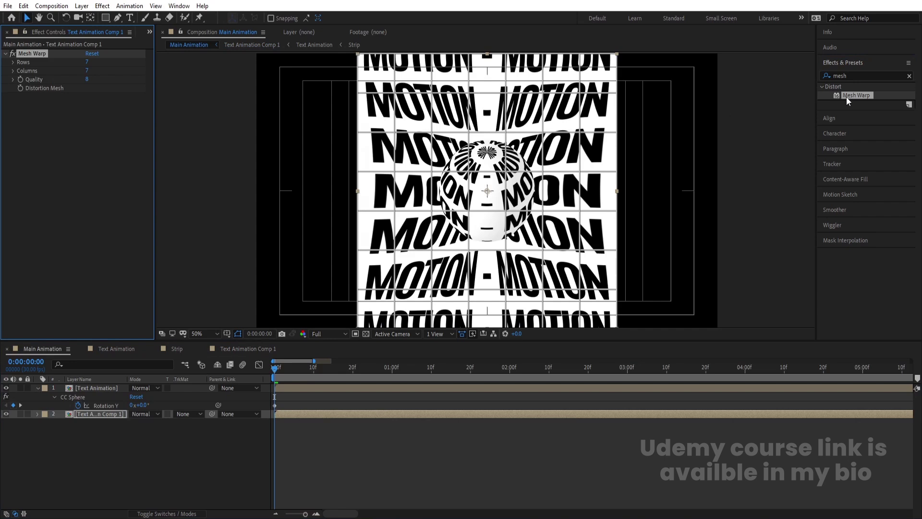
left_click(89, 62)
left_click(87, 71)
key("Return")
- Swing the mesh centre point's upper tangent handle out to the upper right and its lower handle to the lower left
left_click(487, 191)
left_click(487, 193)
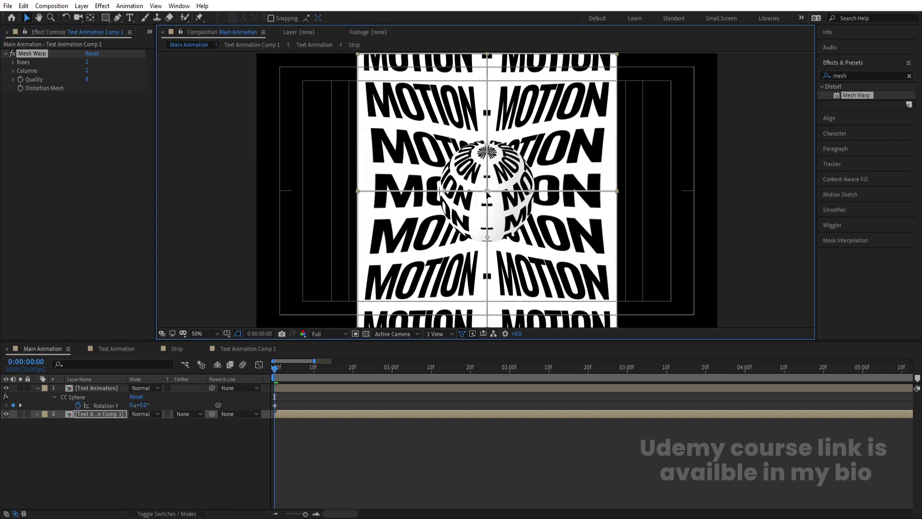
left_click_drag(487, 147, 542, 96)
left_click_drag(465, 232, 448, 273)
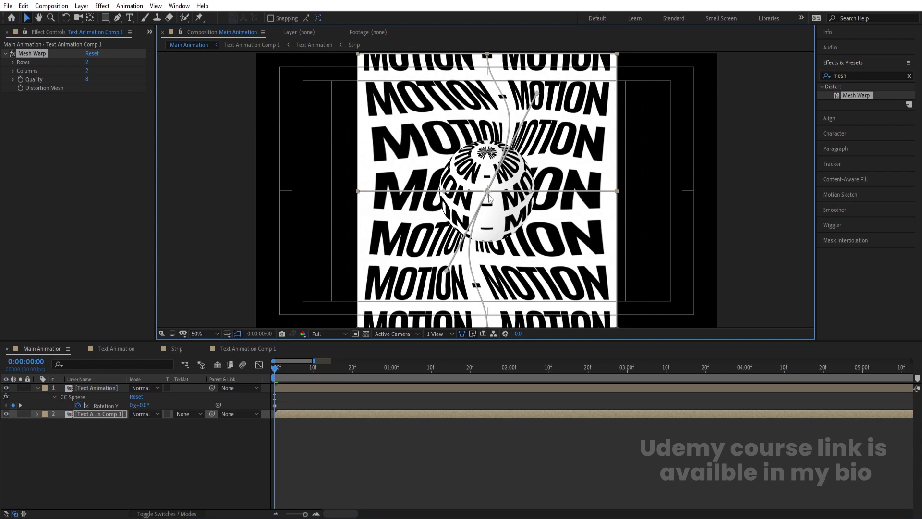
- Swing the mesh centre point's left tangent handle to the upper left and right handle to the lower right, and preview the twist
left_click_drag(445, 194, 431, 142)
left_click_drag(522, 222, 551, 251)
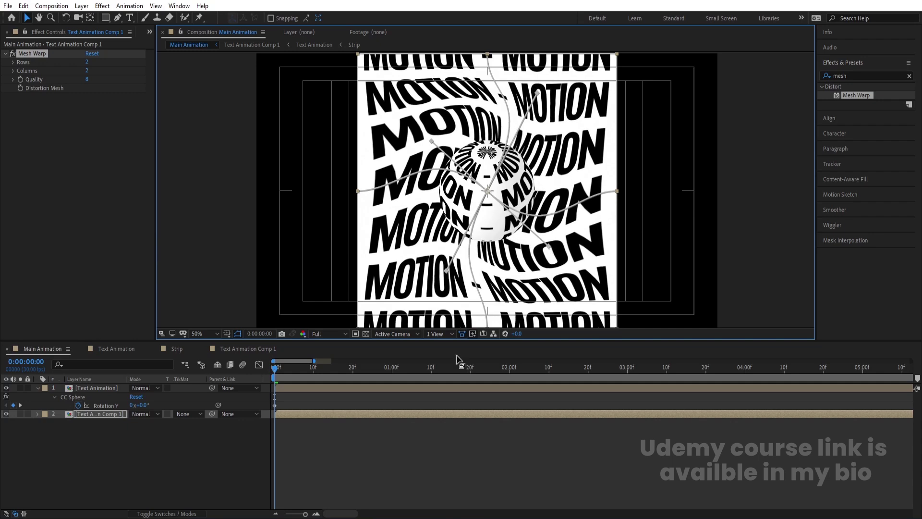
key("space")
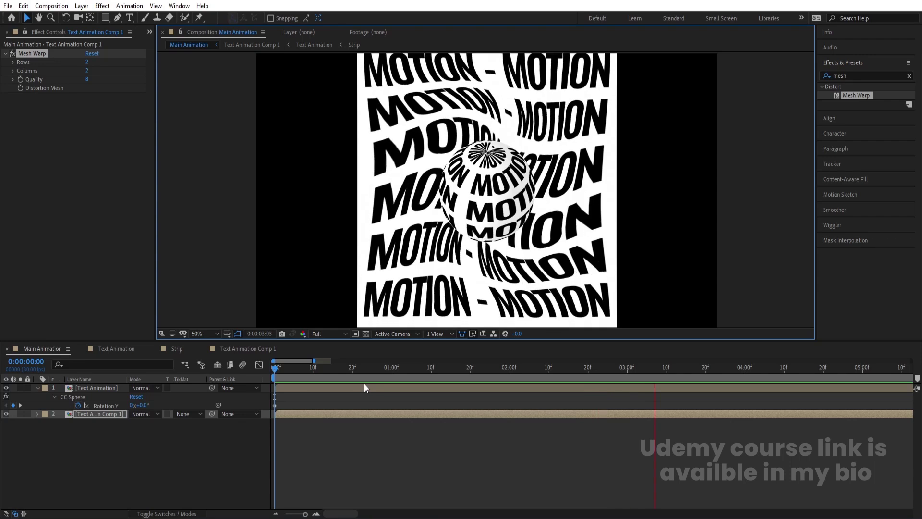
left_click(276, 371)
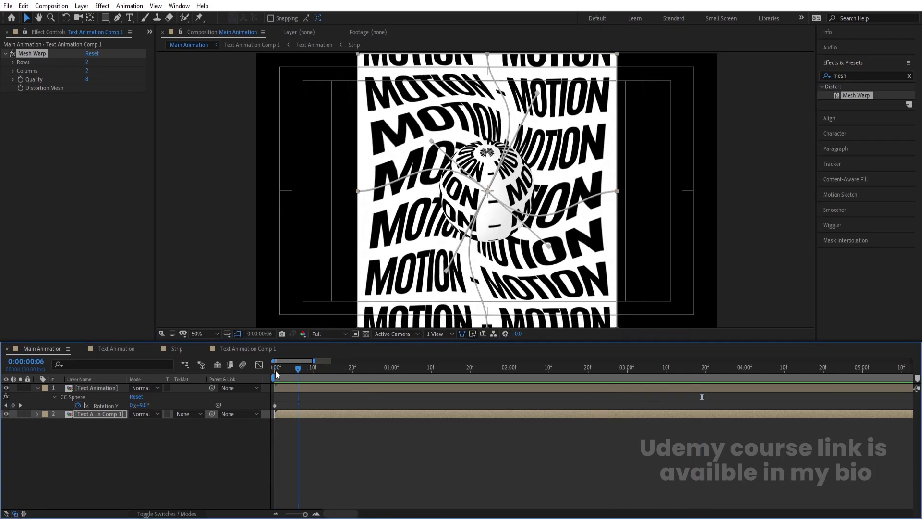
- Apply the Drop Shadow effect to the sphere's Text Animation layer
left_click(97, 389)
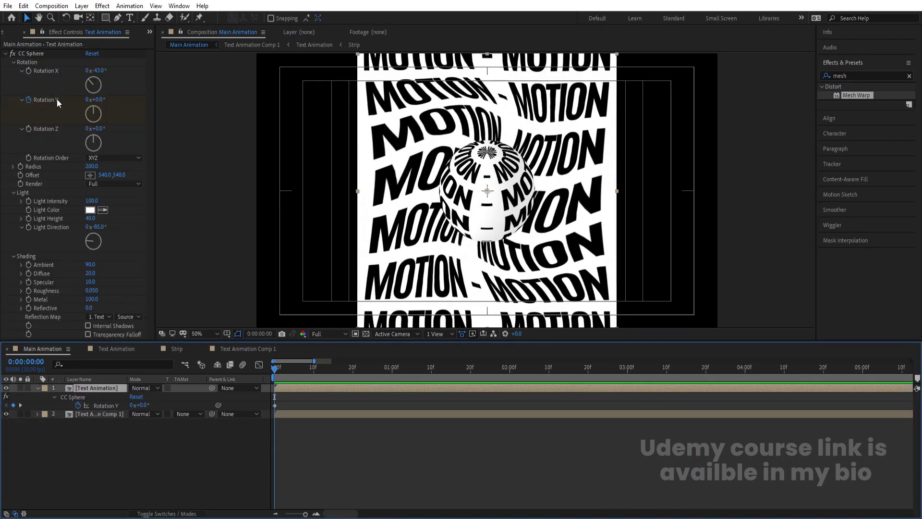
left_click(5, 54)
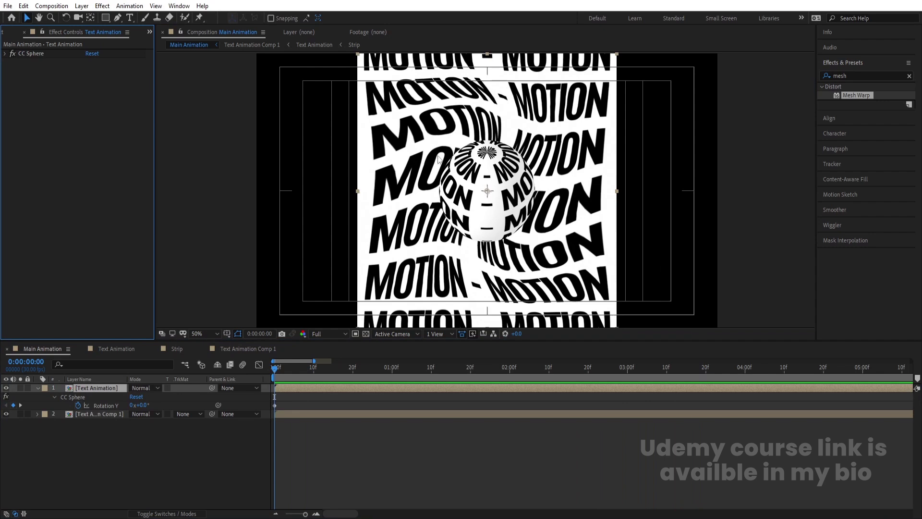
left_click(854, 76)
type("dro")
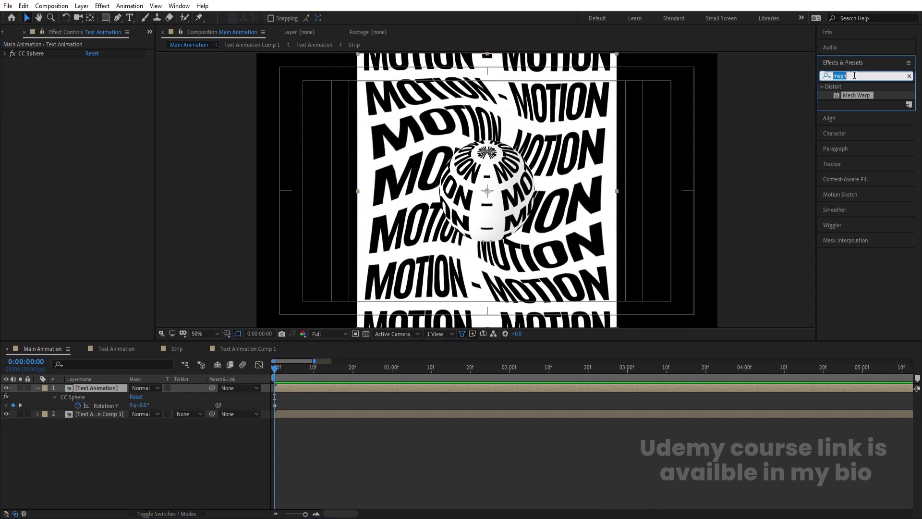
type("p")
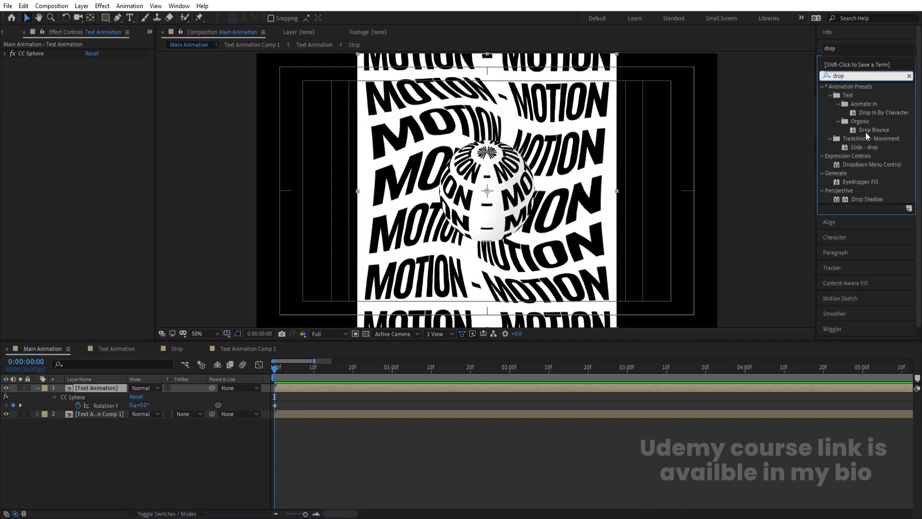
double_click(855, 200)
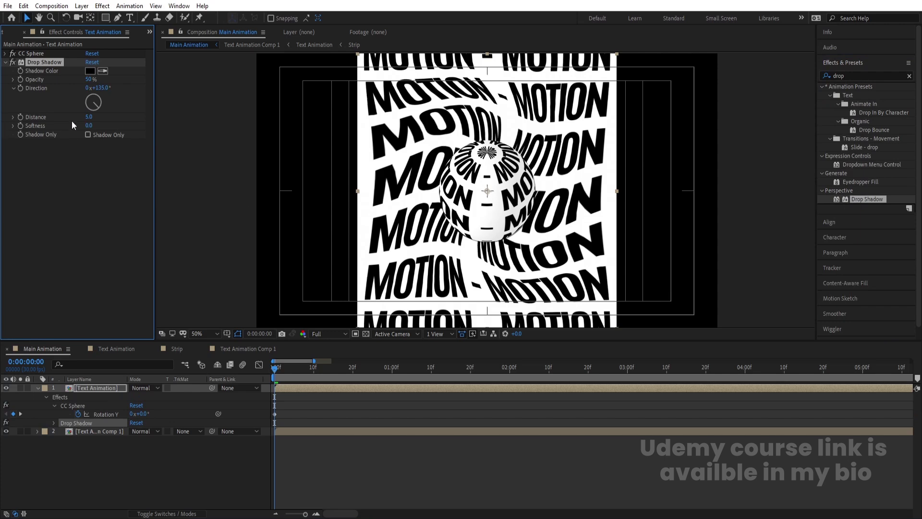
- Set the sphere's Drop Shadow to softness 400, distance 0 and opacity 100%
left_click_drag(89, 126, 193, 128)
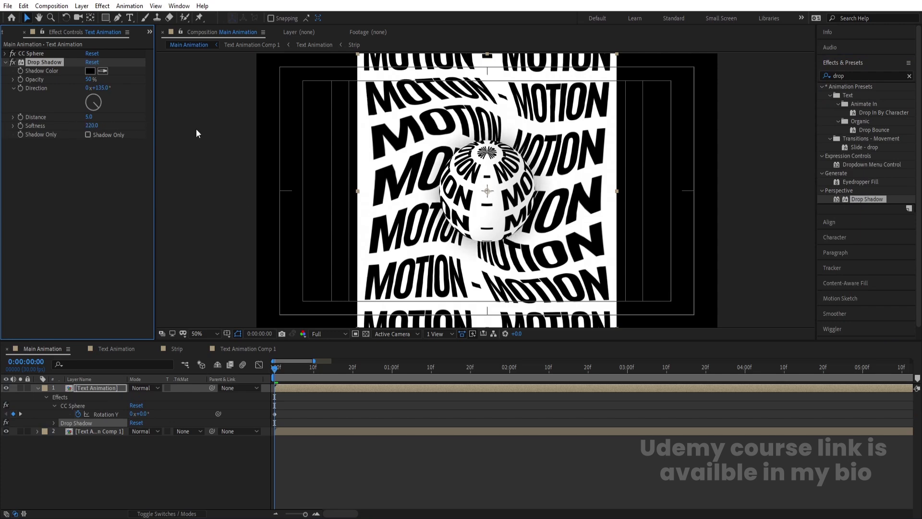
left_click(97, 126)
type("400")
key("Return")
left_click(88, 116)
type("0")
key("Return")
left_click(89, 79)
type("100")
key("Return")
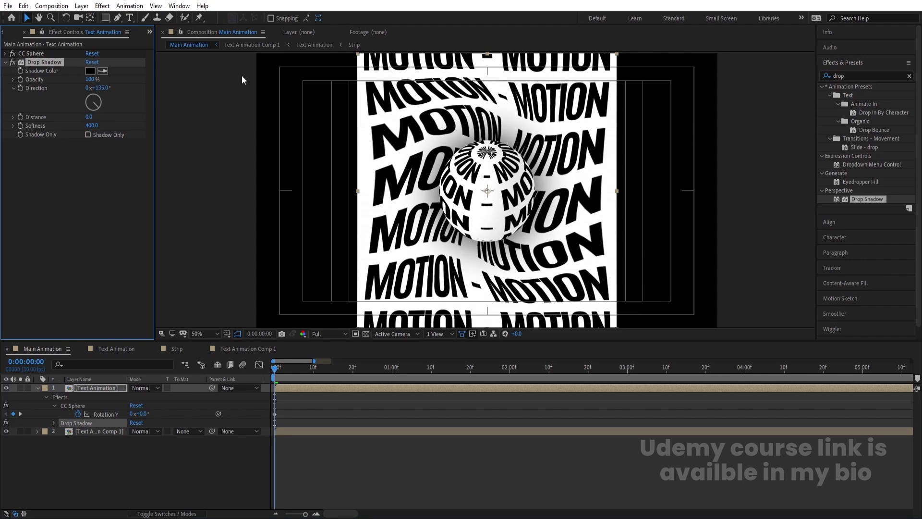
- Preview the Main Animation composition to check the shadowed sphere over the twisted background
key("space")
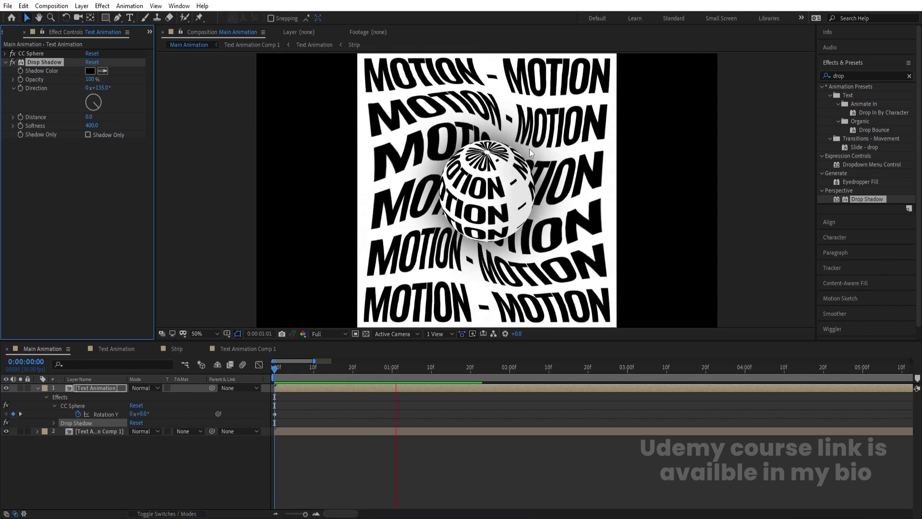
key("space")
key("space")
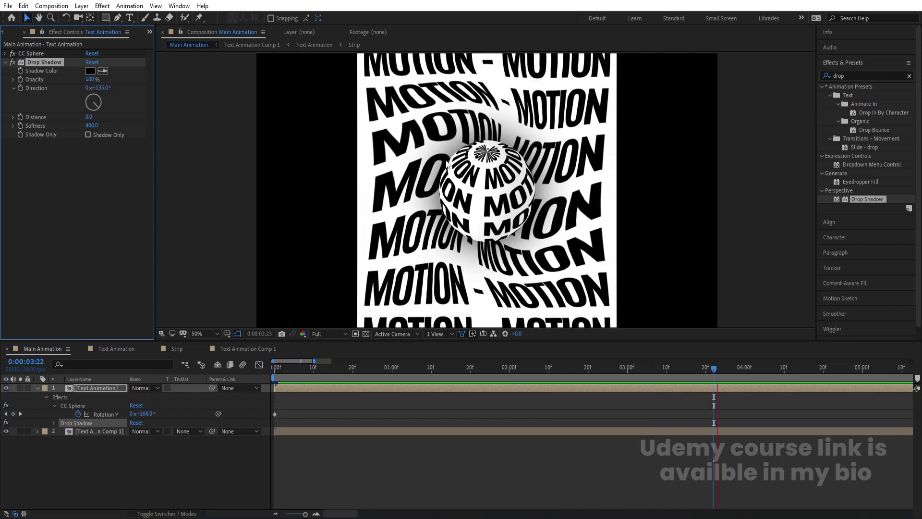
key("space")
- Apply the Gradient Ramp effect to the White Solid 1 layer inside the nested Text Animation composition
double_click(97, 431)
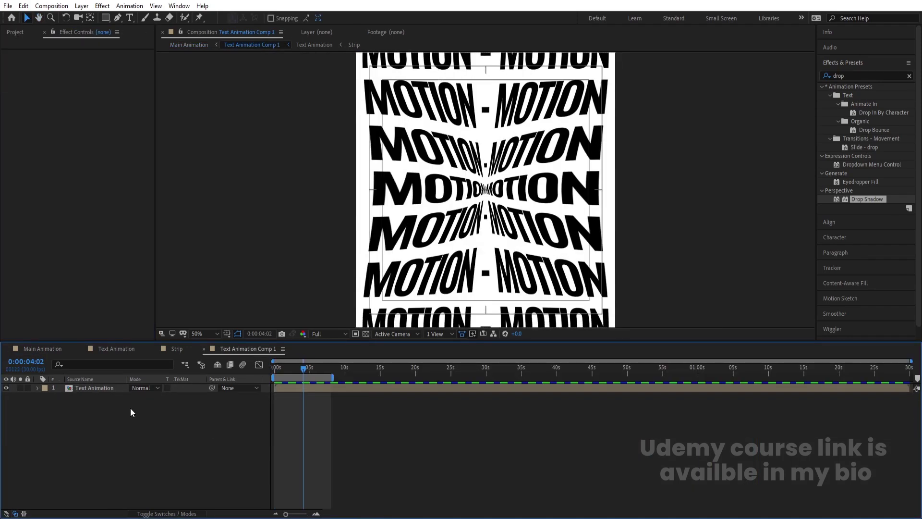
double_click(109, 390)
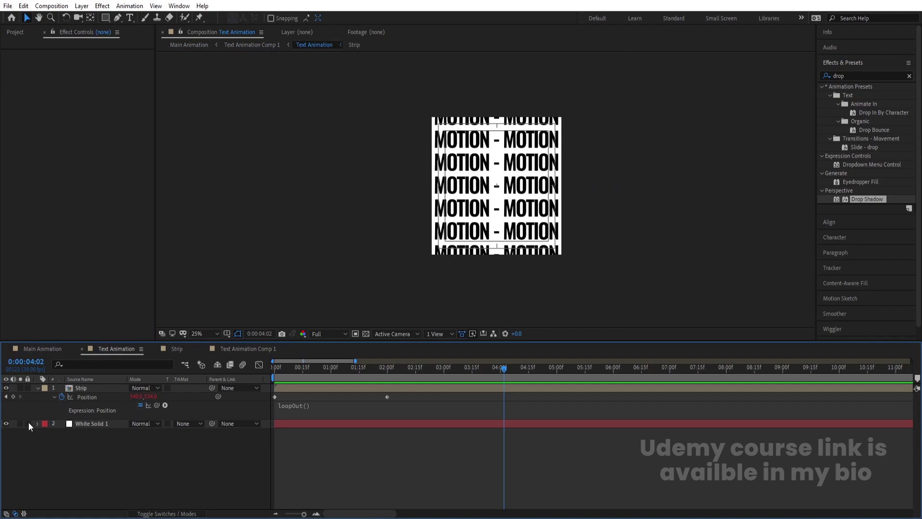
left_click(79, 425)
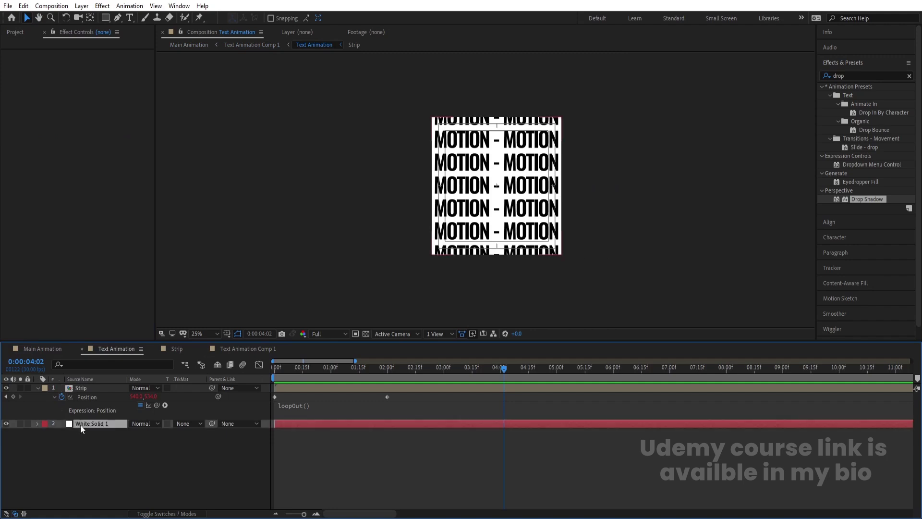
left_click(844, 77)
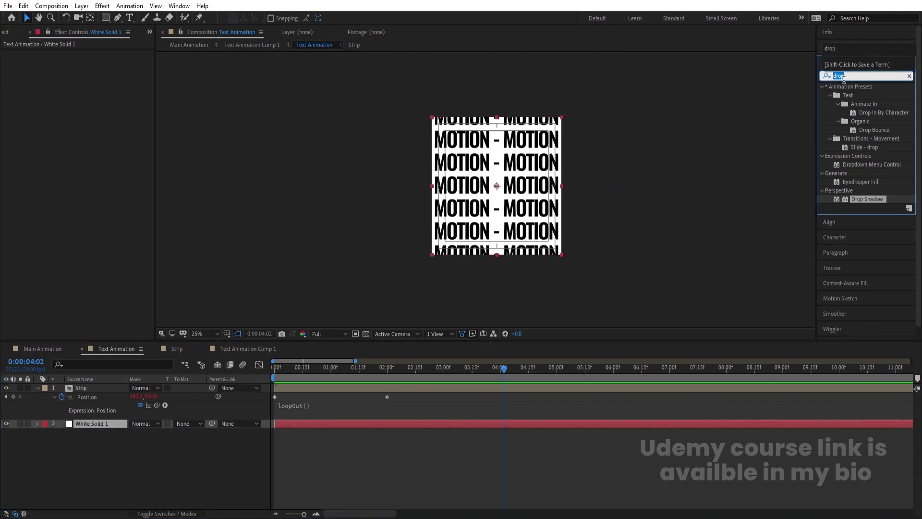
type("ramp")
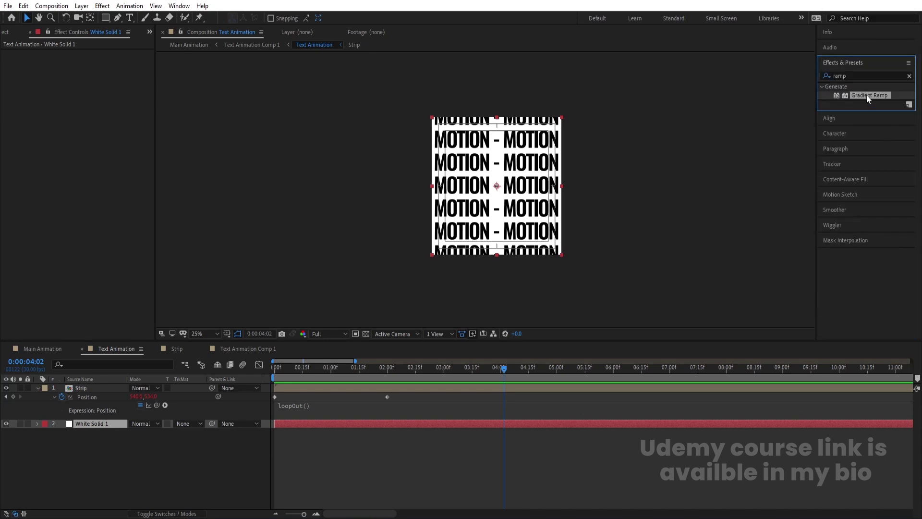
double_click(864, 97)
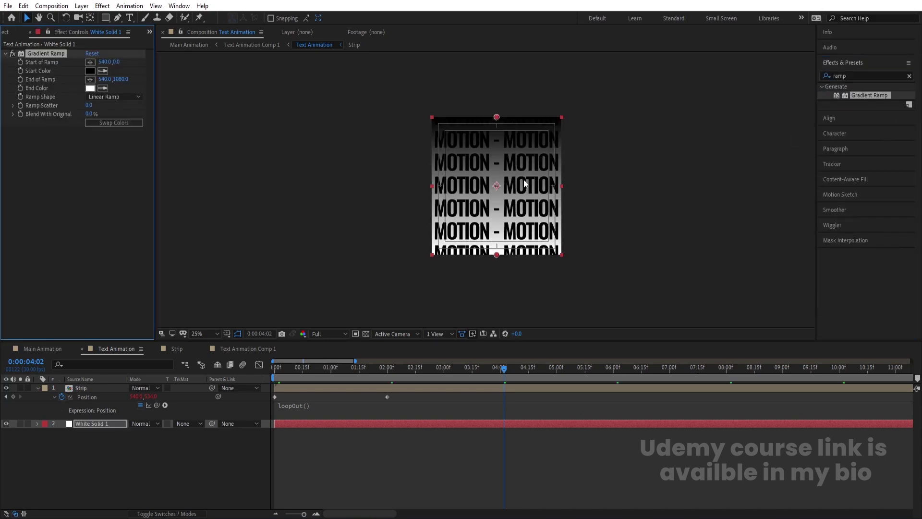
scroll(524, 184, "up", 5)
scroll(348, 151, "down", 3)
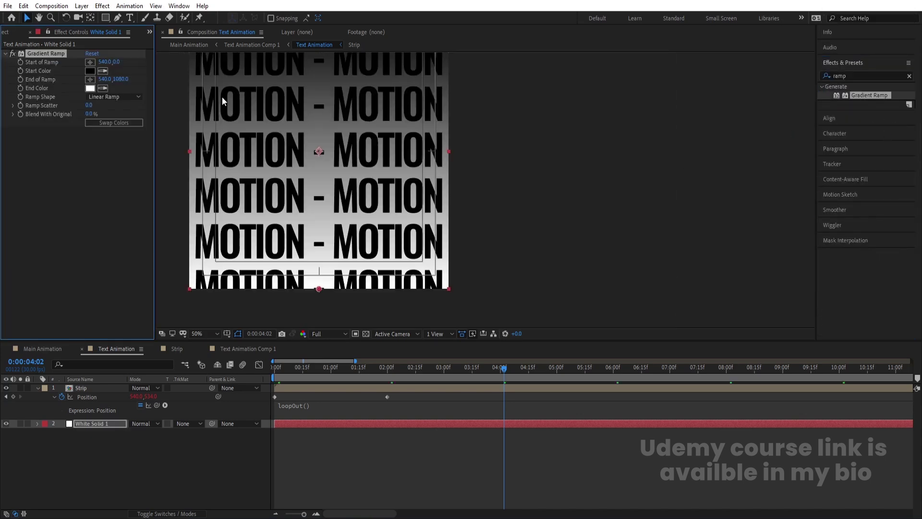
- Change White Solid 1's Gradient Ramp to a Radial Ramp and move its start point to about the middle of the composition
left_click(43, 349)
left_click(120, 349)
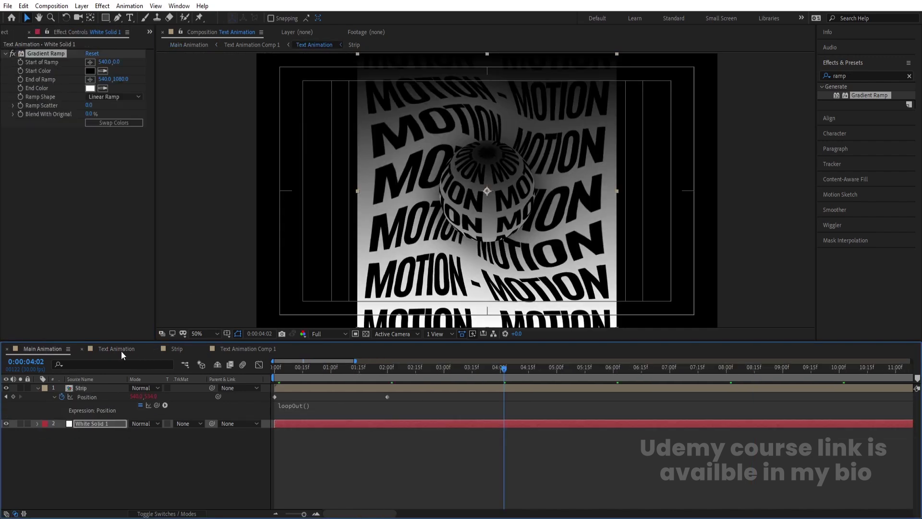
left_click(207, 332)
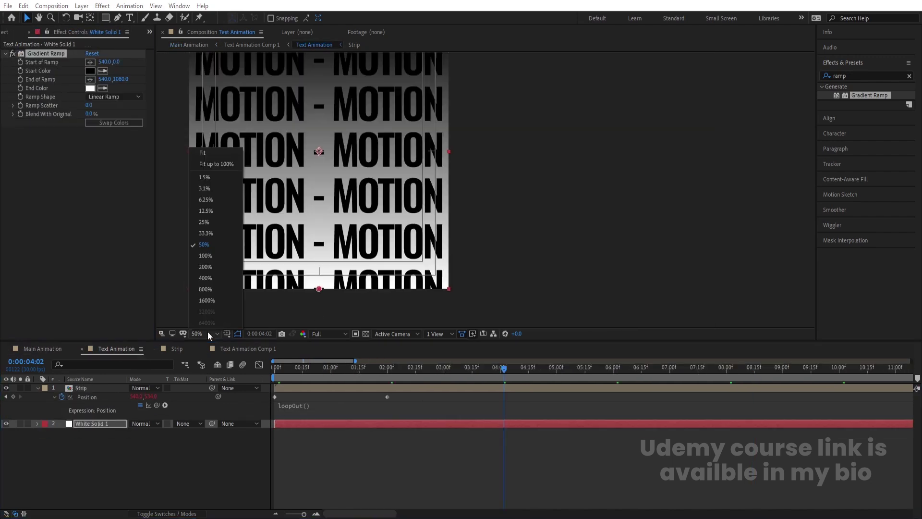
left_click(207, 162)
left_click(116, 97)
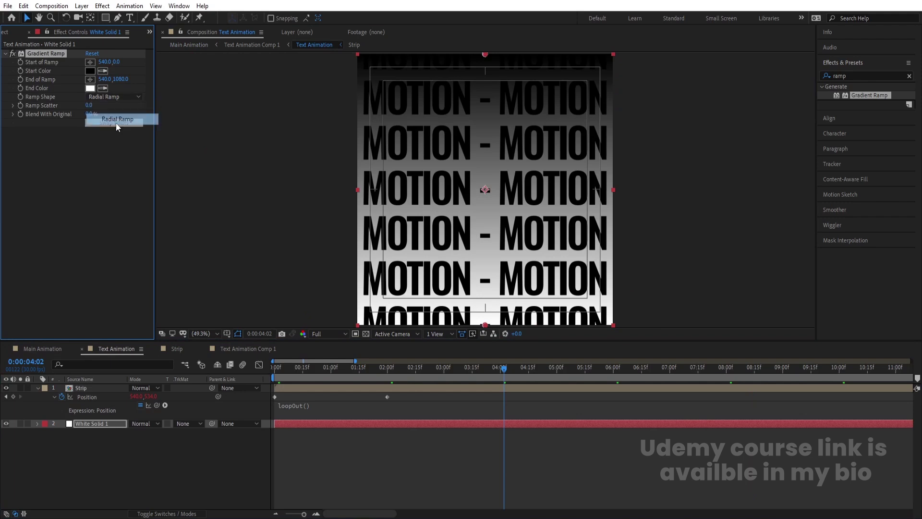
left_click(117, 122)
left_click_drag(483, 123, 489, 193)
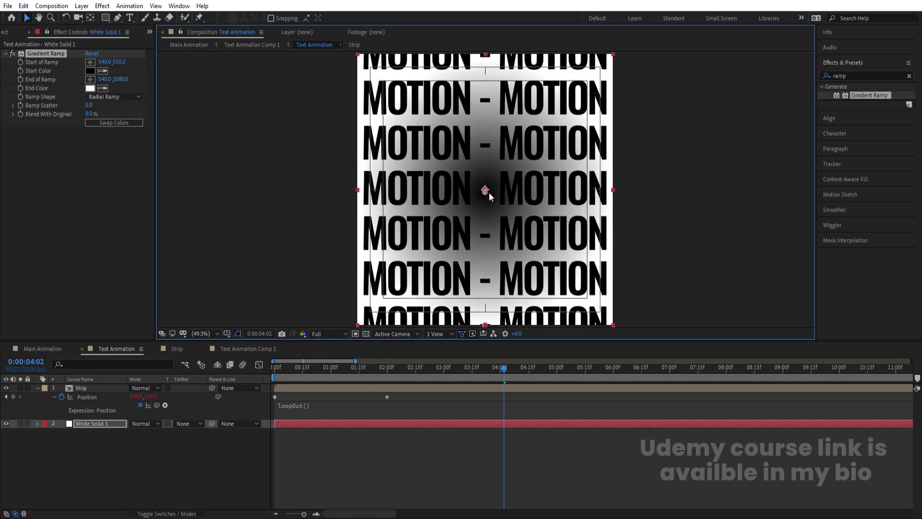
- Preview the Main Animation composition from the start and compare the sphere with its Drop Shadow off and on
left_click(46, 351)
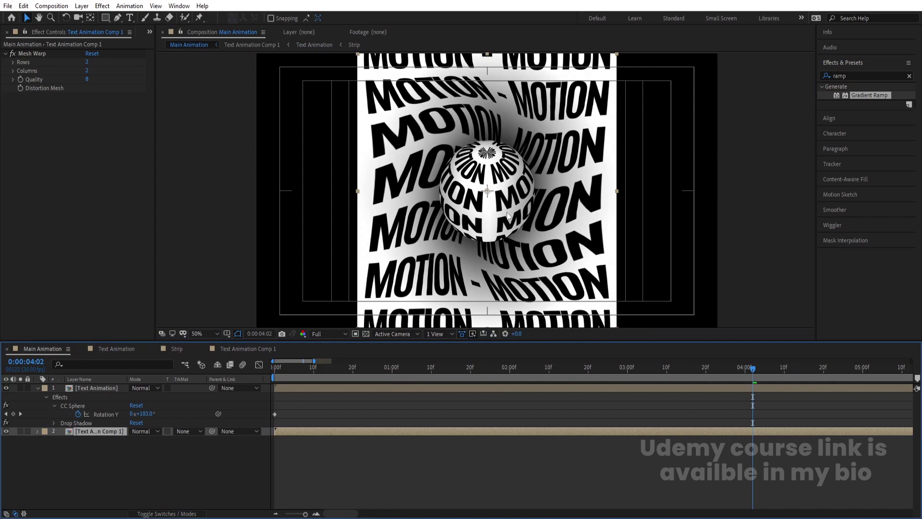
key("Home")
key("space")
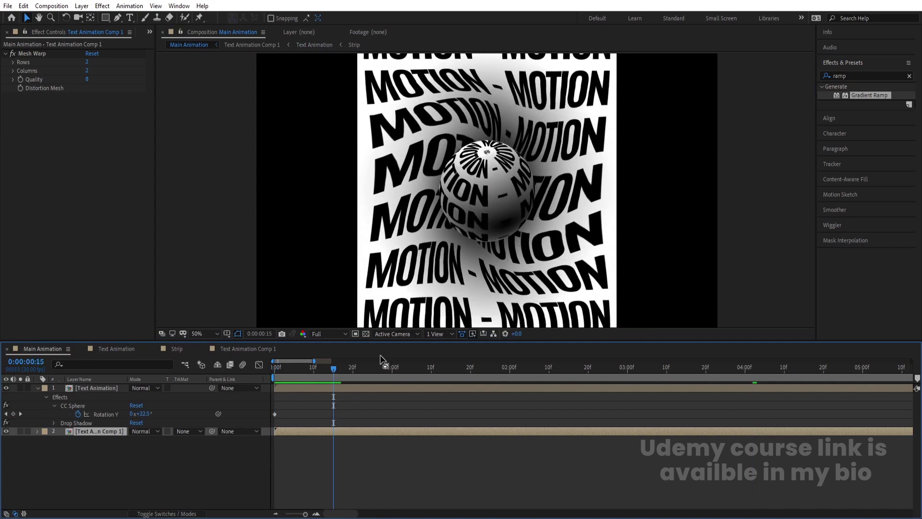
key("space")
left_click(80, 389)
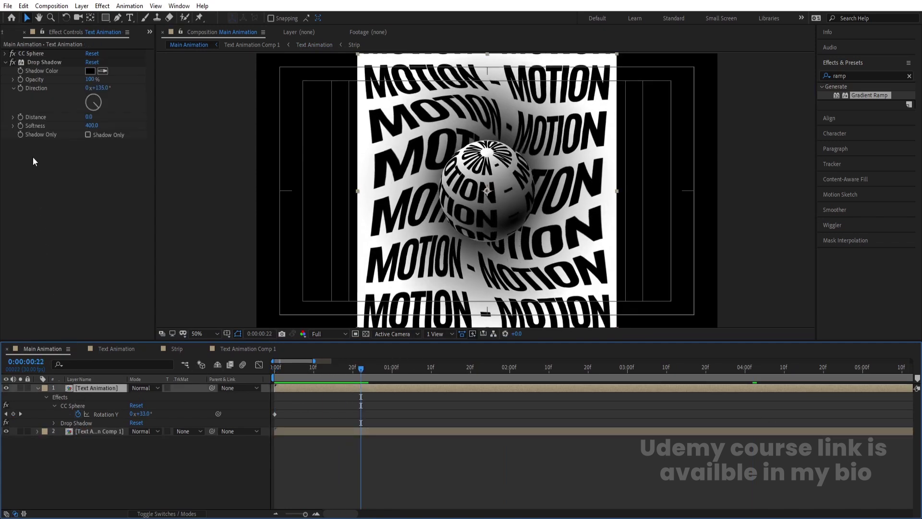
left_click(12, 63)
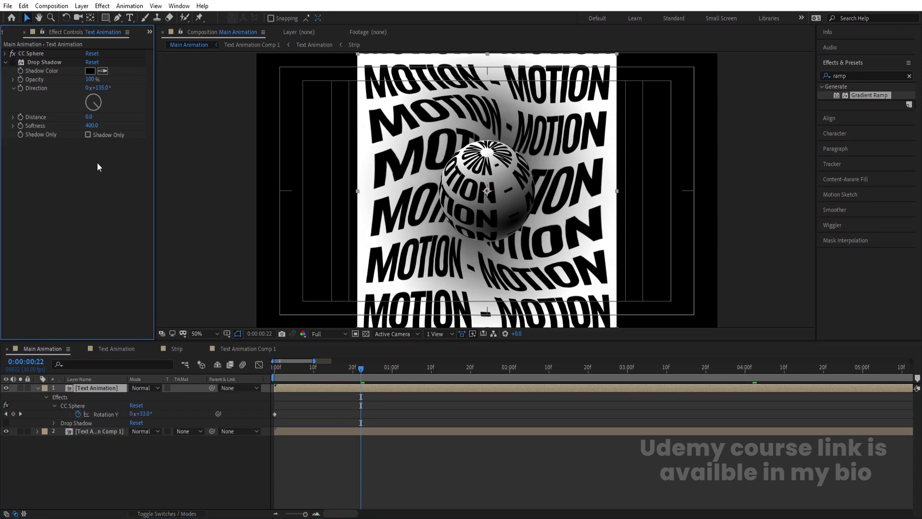
left_click(12, 63)
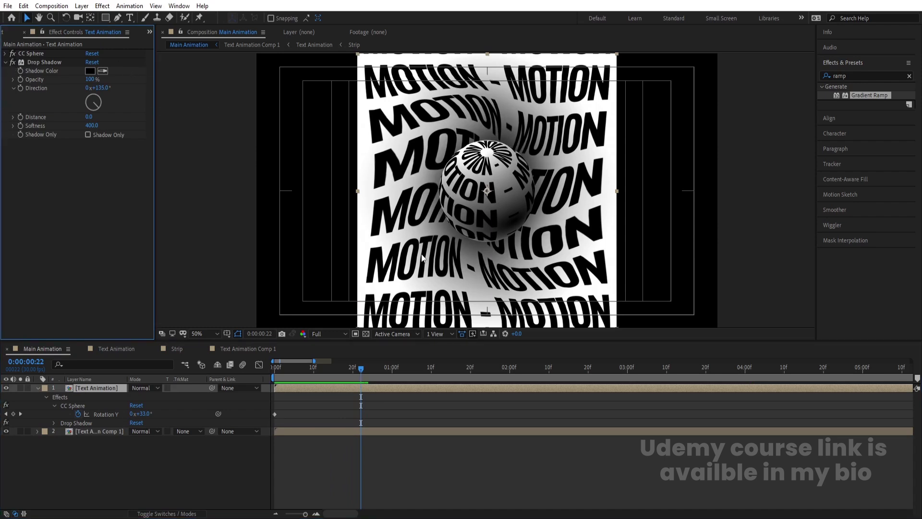
- Set the Gradient Ramp's start point to about 542, 540 on White Solid 1 and lighten its start color to dark gray
left_click(120, 349)
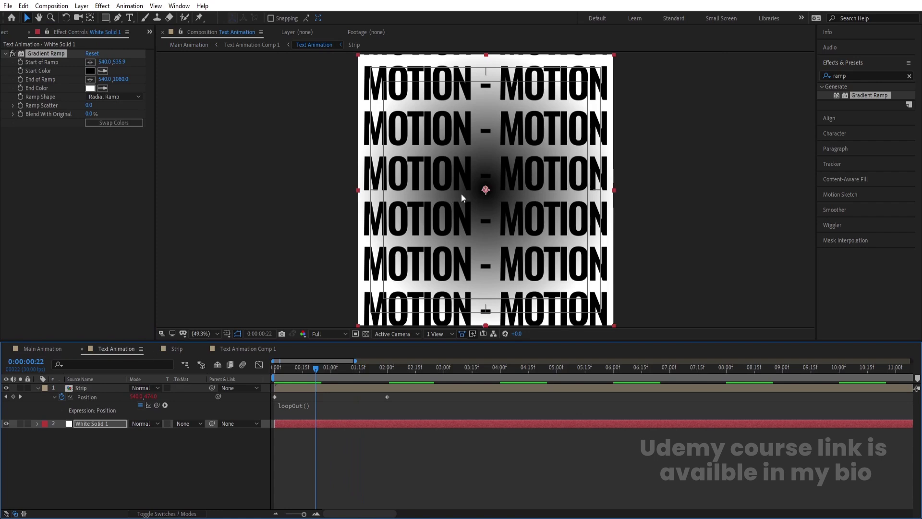
left_click_drag(486, 189, 487, 190)
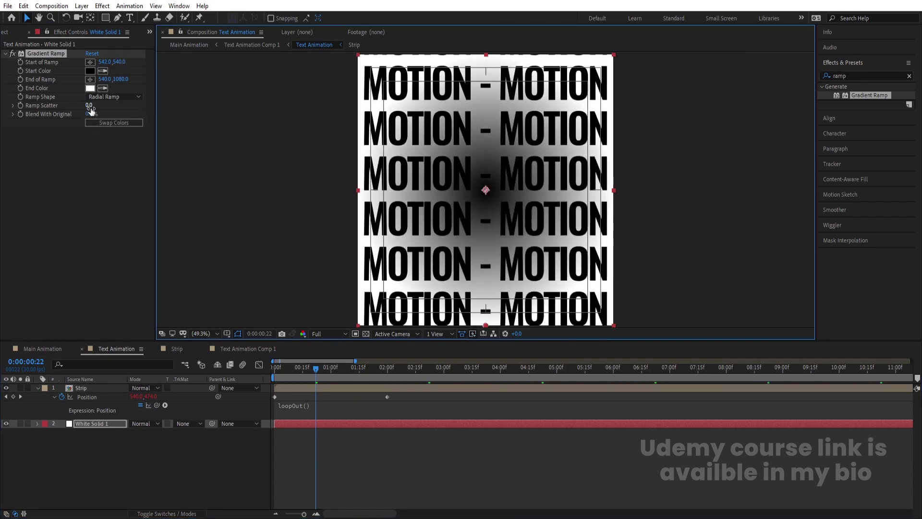
left_click(90, 70)
left_click_drag(52, 299, 26, 285)
left_click(241, 193)
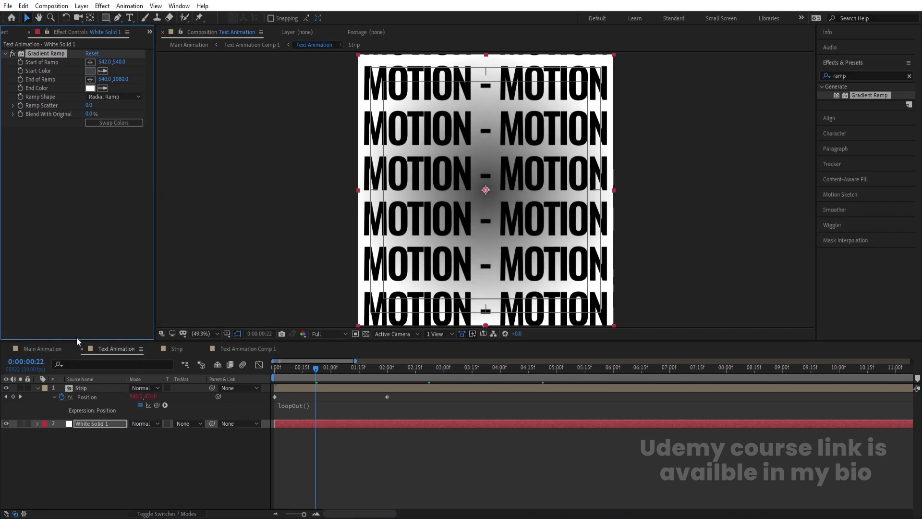
left_click(45, 345)
key("space")
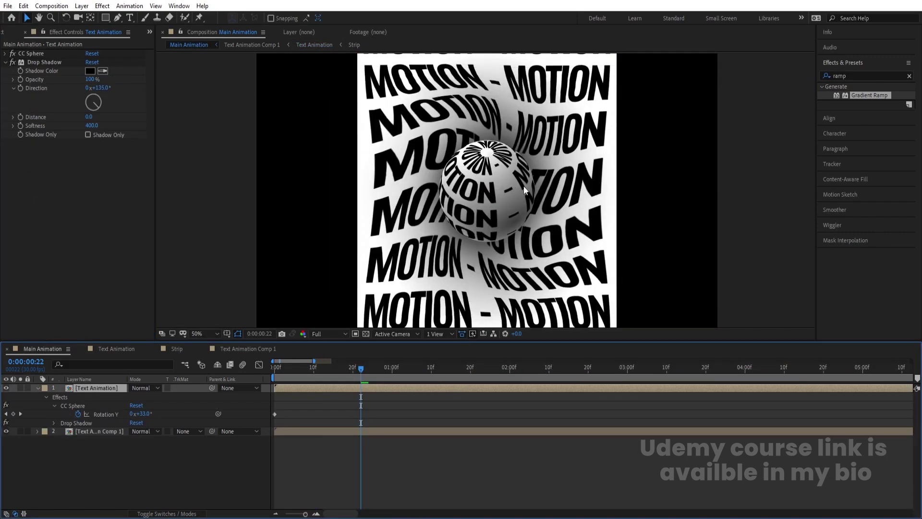
key("space")
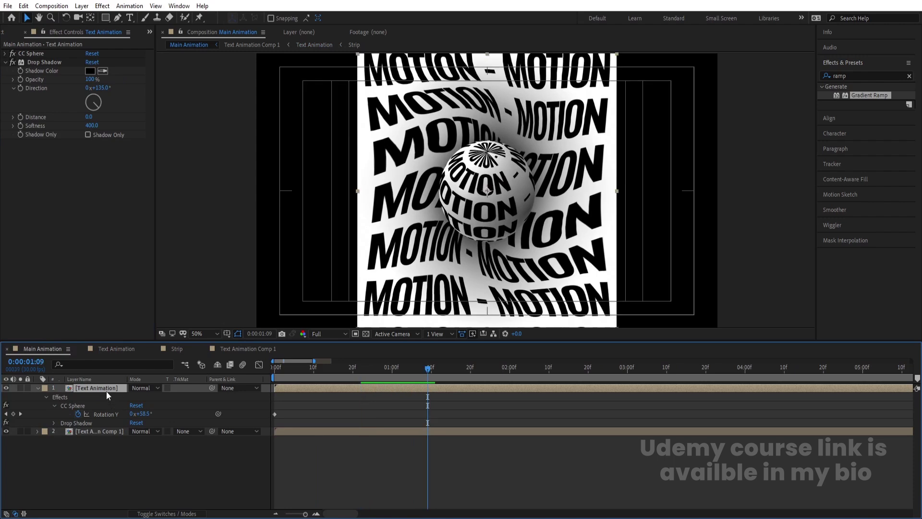
- Duplicate the Text Animation composition in the project and replace the sphere layer's source with the copy
left_click(37, 389)
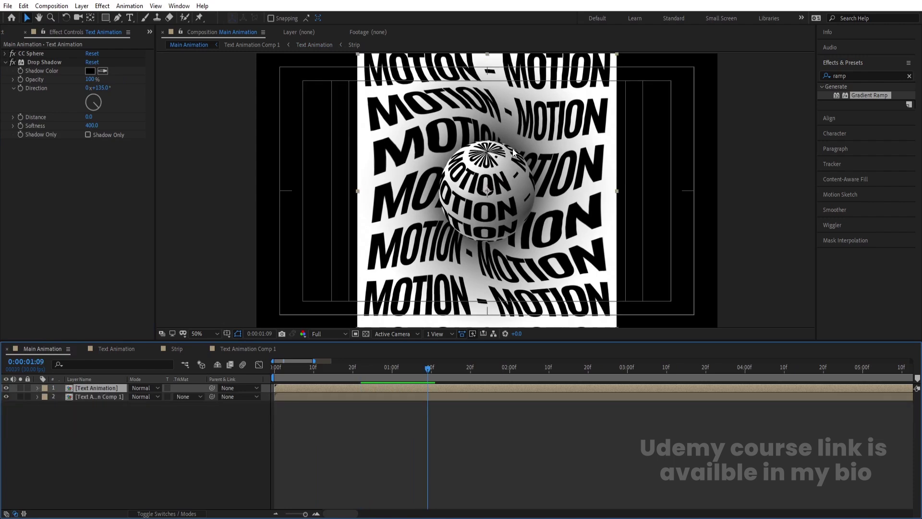
left_click(6, 388)
left_click(7, 388)
right_click(86, 388)
mouse_move(158, 303)
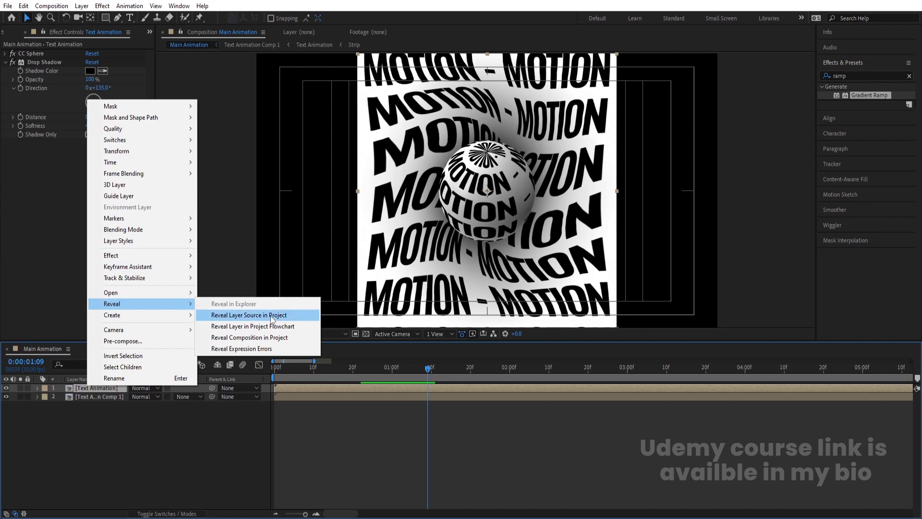
left_click(252, 318)
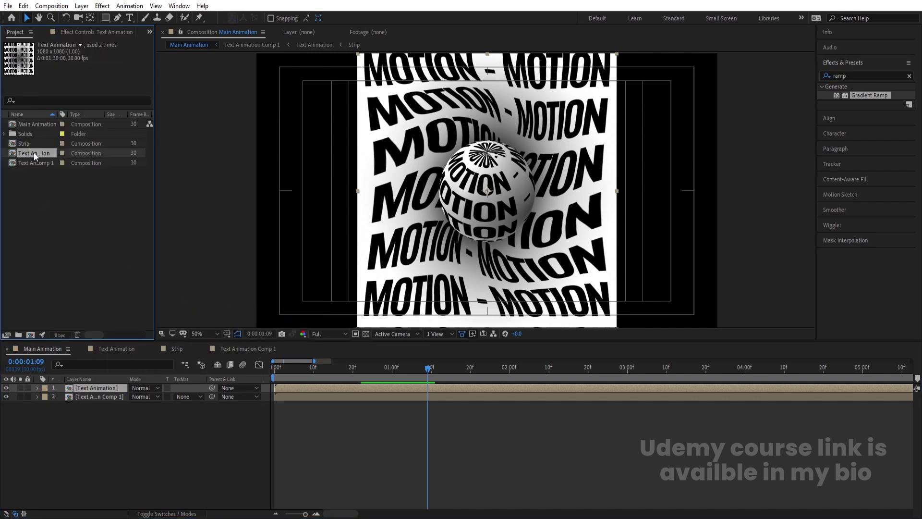
key("ctrl+d")
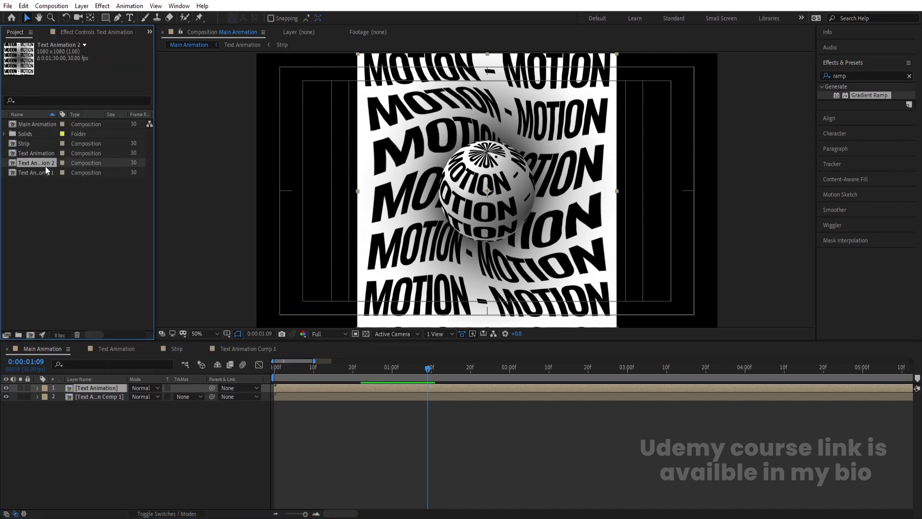
left_click_drag(42, 163, 121, 388)
- Delete the Gradient Ramp effect from White Solid 1 inside the sphere's duplicated composition and preview the Main Animation
double_click(100, 387)
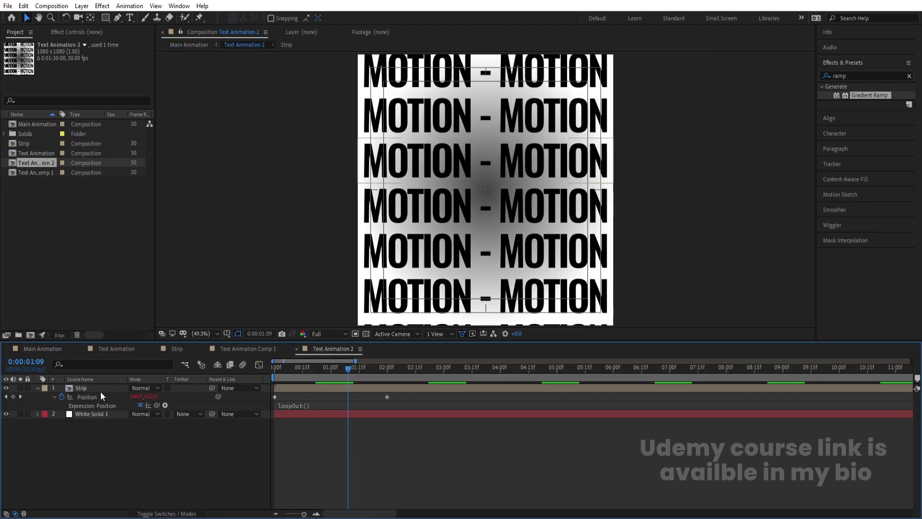
left_click(93, 417)
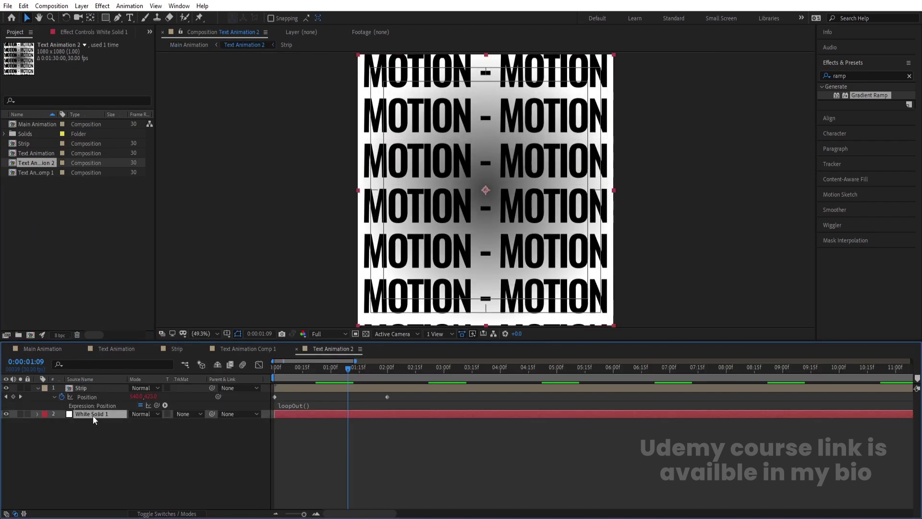
left_click(68, 31)
left_click(48, 54)
key("Delete")
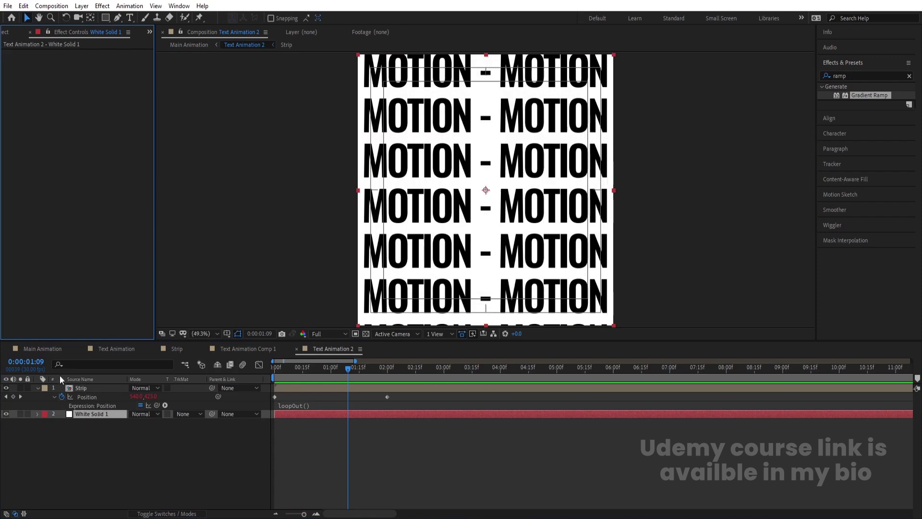
left_click(42, 349)
key("space")
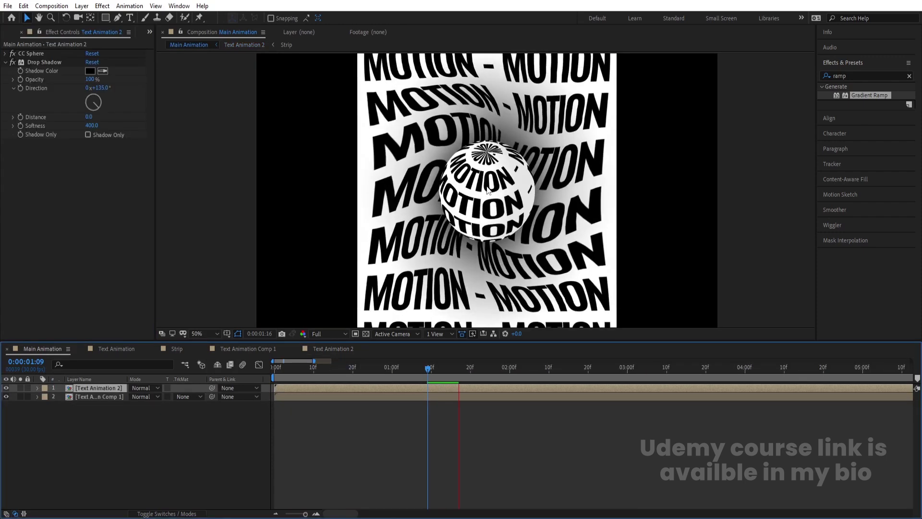
key("space")
- Set the sphere's CC Sphere shading to Diffuse 40 and Ambient 70, and preview it from the first frame
left_click(269, 369)
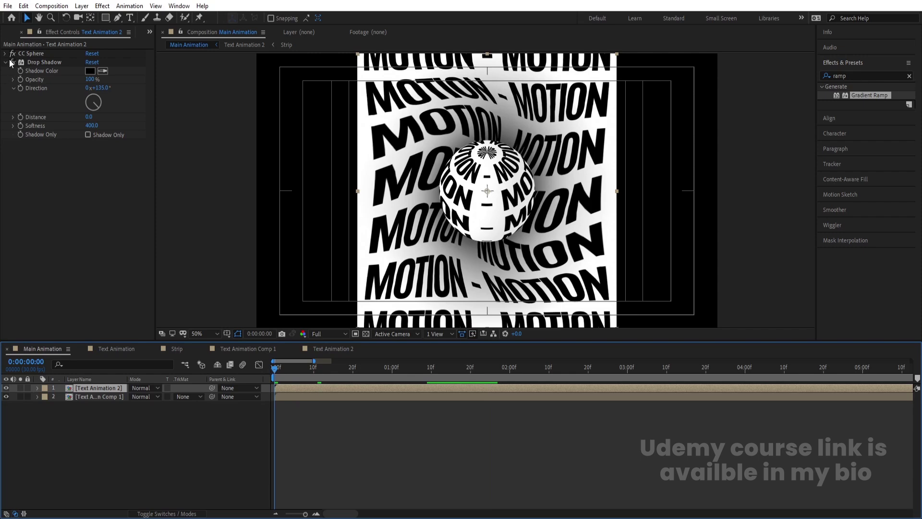
left_click(6, 62)
left_click(5, 53)
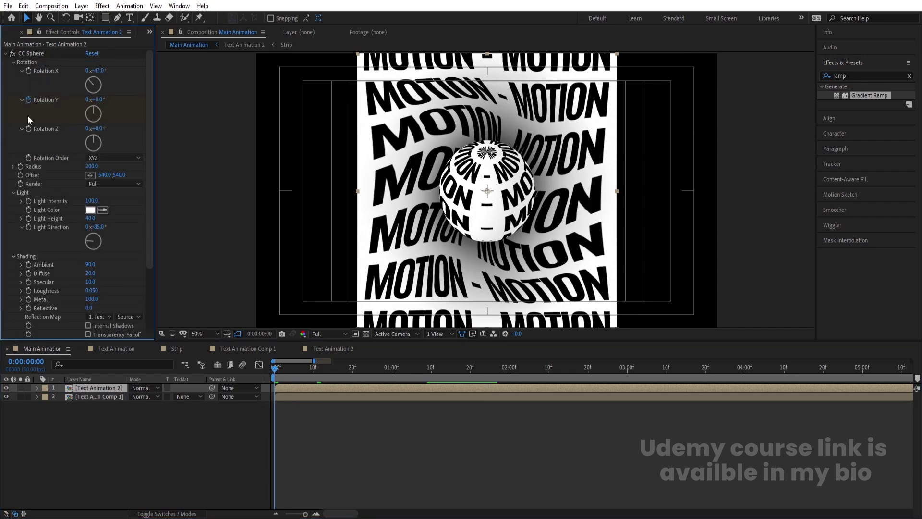
left_click_drag(90, 273, 125, 273)
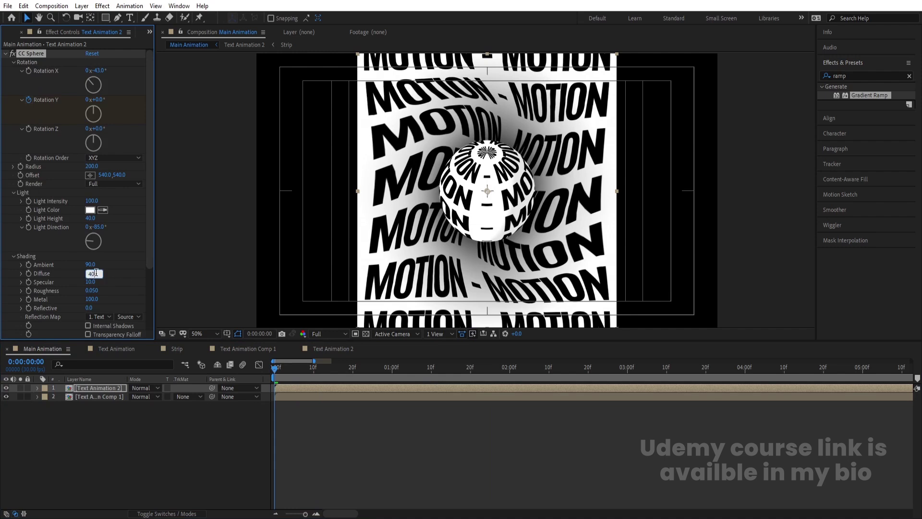
left_click_drag(92, 265, 83, 265)
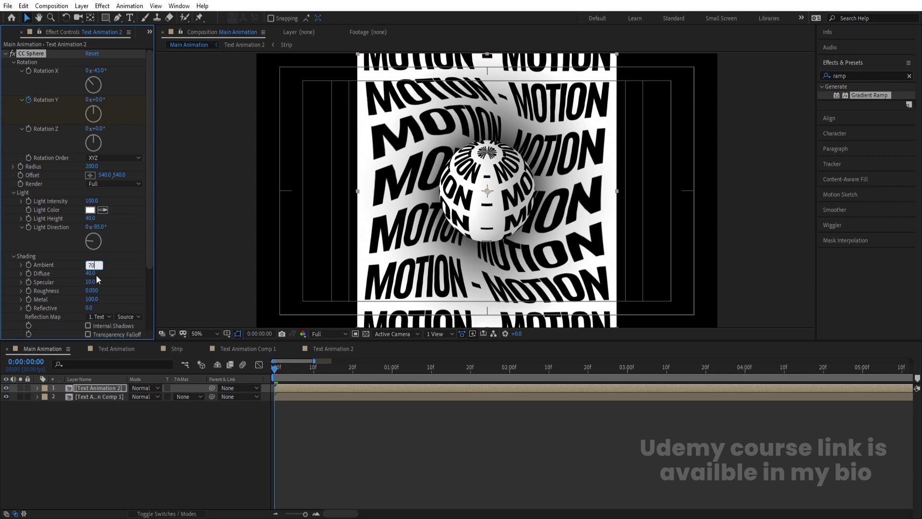
key("space")
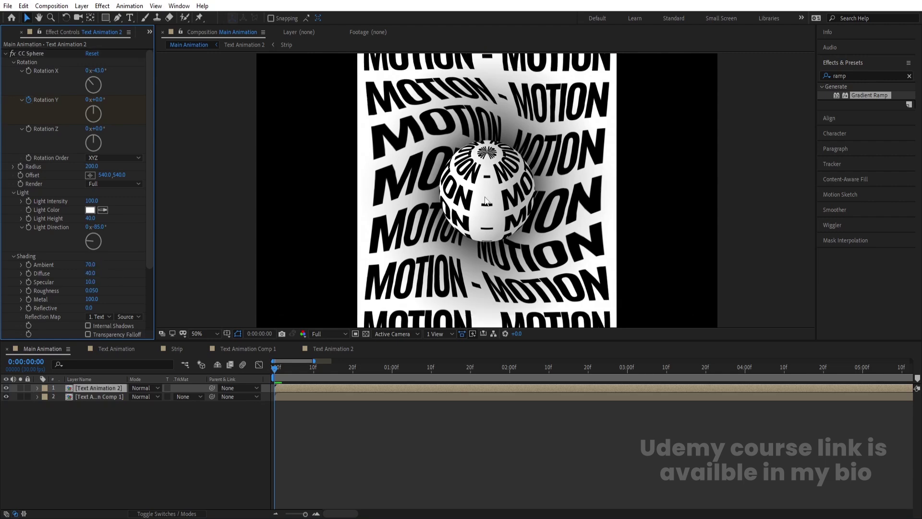
scroll(316, 452, "down", 3)
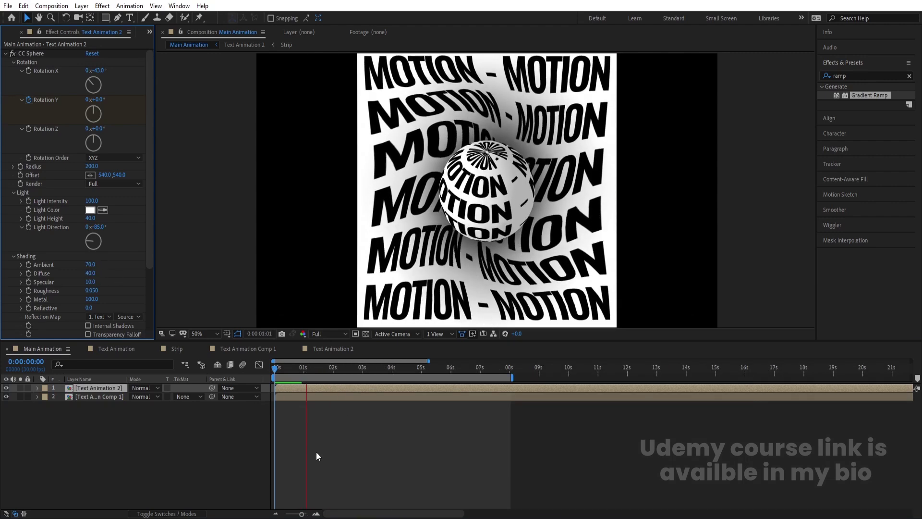
- Add a 1920 x 1080 px white solid to Main Animation and place it beneath the other layers as the backdrop
left_click(316, 452)
key("ctrl+y")
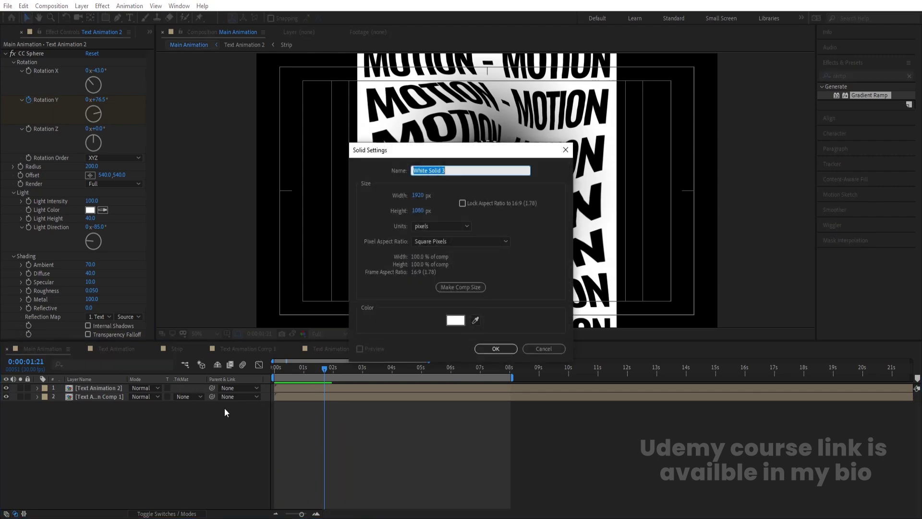
key("Return")
left_click_drag(101, 387, 114, 420)
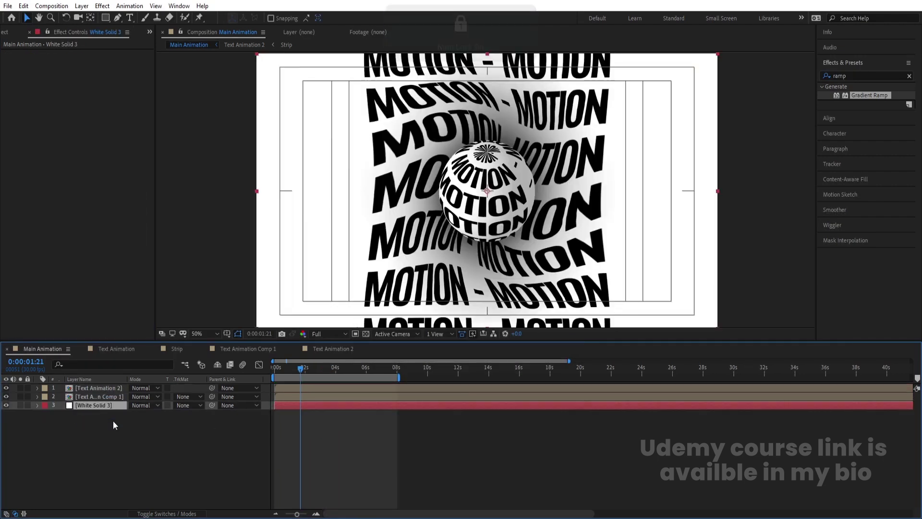
key("space")
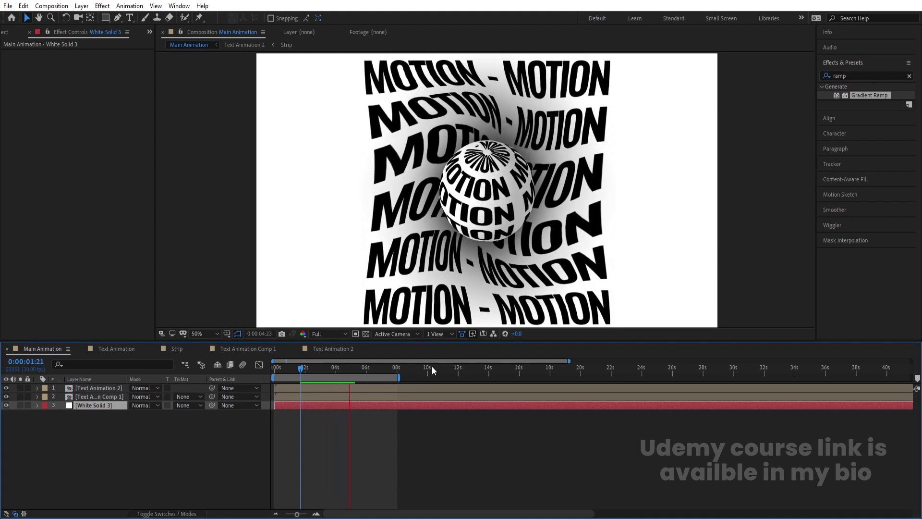
- Create a null object in Main Animation and parent the sphere layer and the warped text background layer to it
left_click(164, 456)
right_click(129, 446)
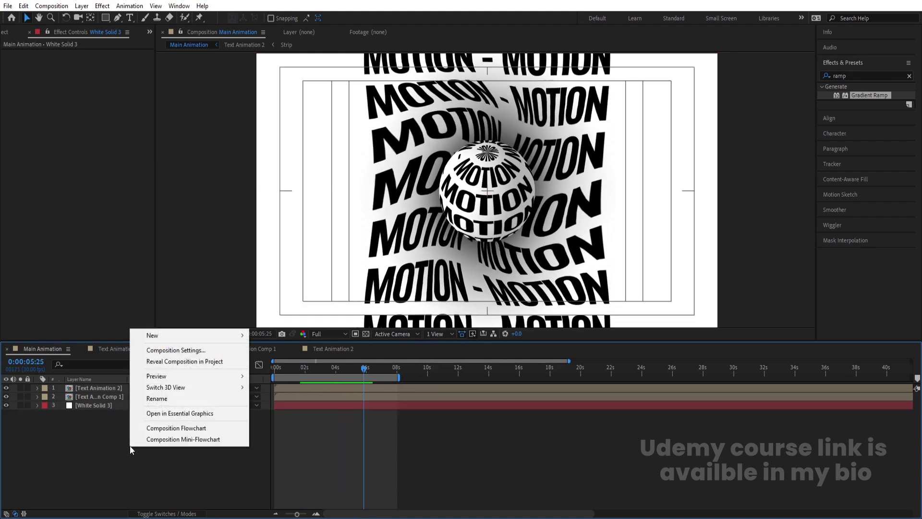
mouse_move(157, 339)
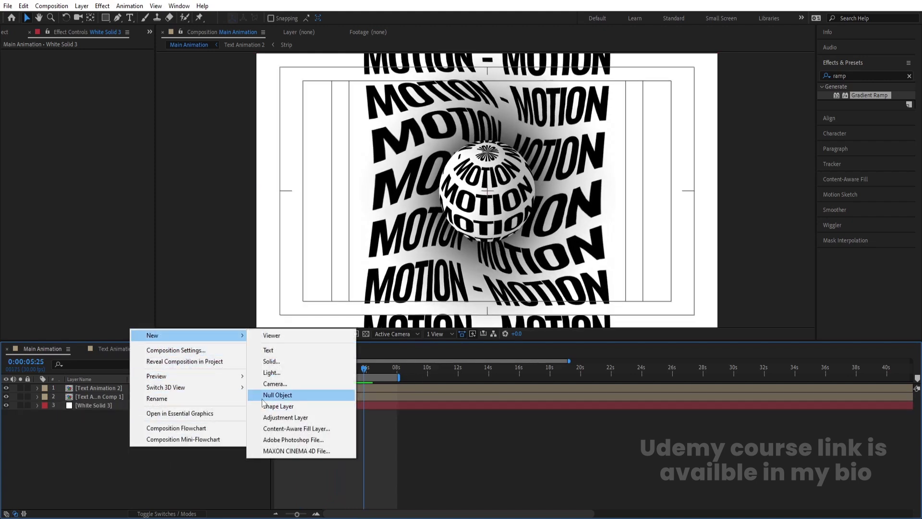
left_click(317, 393)
left_click(93, 396)
left_click(93, 405, "shift")
left_click_drag(212, 397, 166, 402)
- Tilt the null slightly counterclockwise, scale it to 134%, and preview the enlarged, angled animation
left_click(110, 389)
key("r")
key("s")
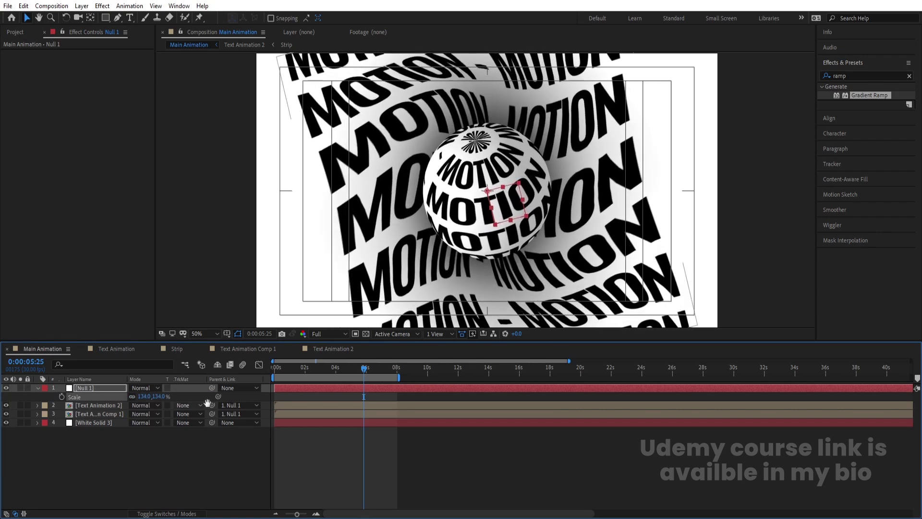
key("space")
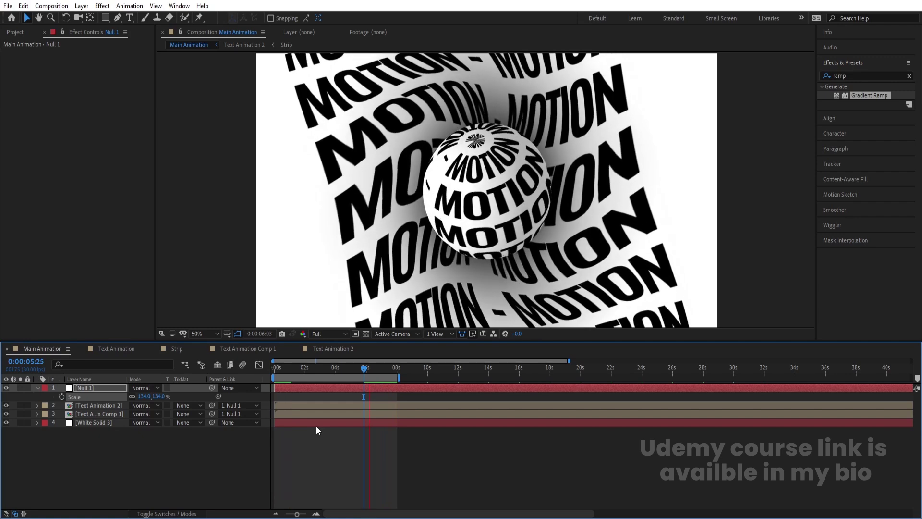
- Collapse the null's Scale property and preview the Main Animation composition from the first frame
key("space")
left_click_drag(371, 374, 356, 367)
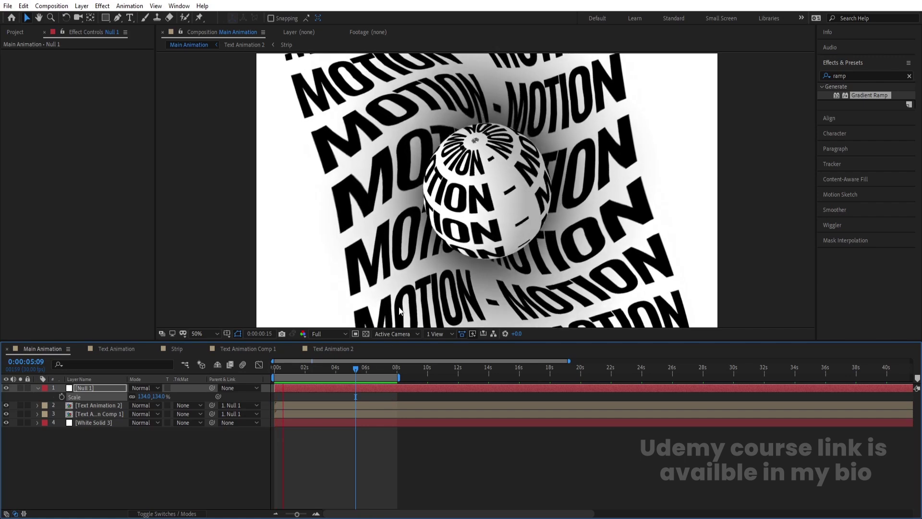
left_click(218, 453)
key("apostrophe")
key("y")
key("equal")
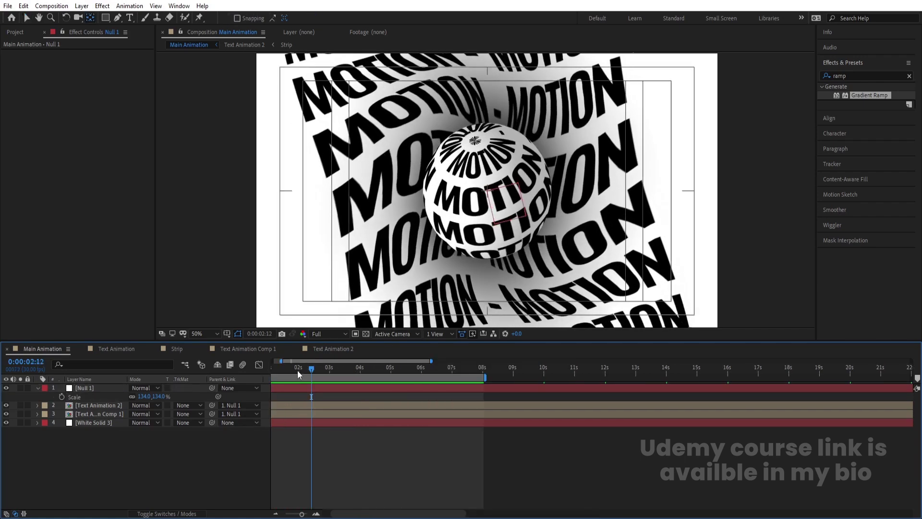
left_click_drag(298, 371, 266, 391)
key("s")
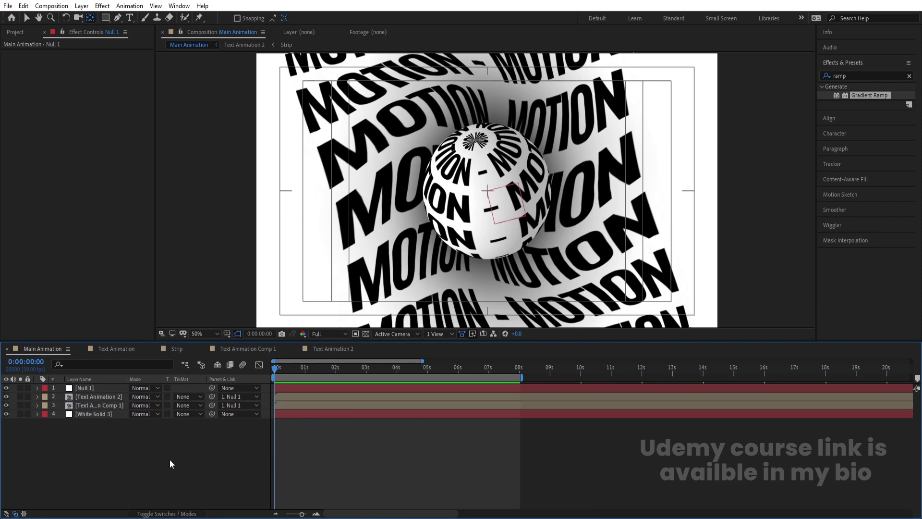
key("space")
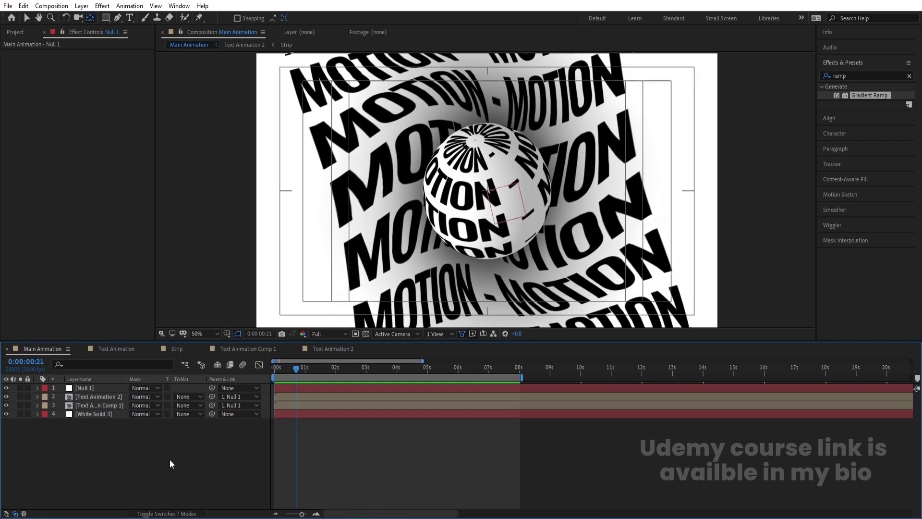
- Create an adjustment layer above all layers in Main Animation and apply the Tint effect to it
right_click(139, 460)
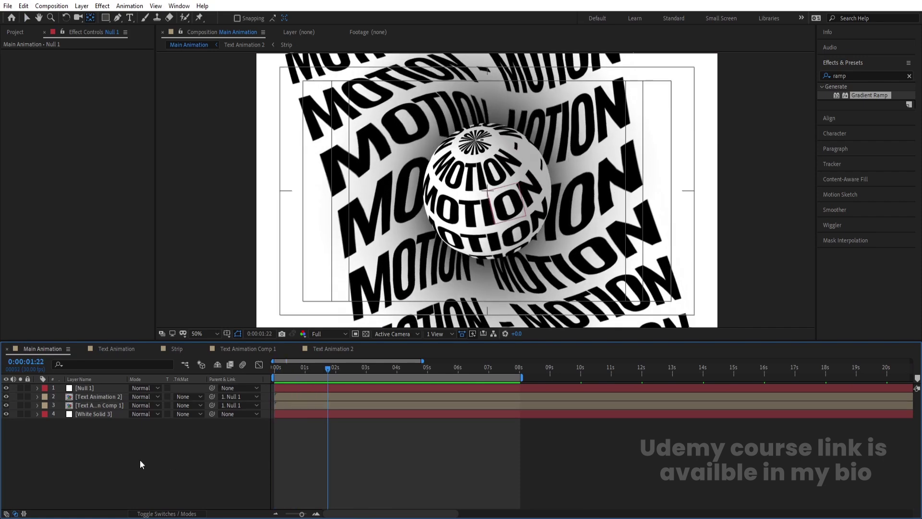
mouse_move(212, 348)
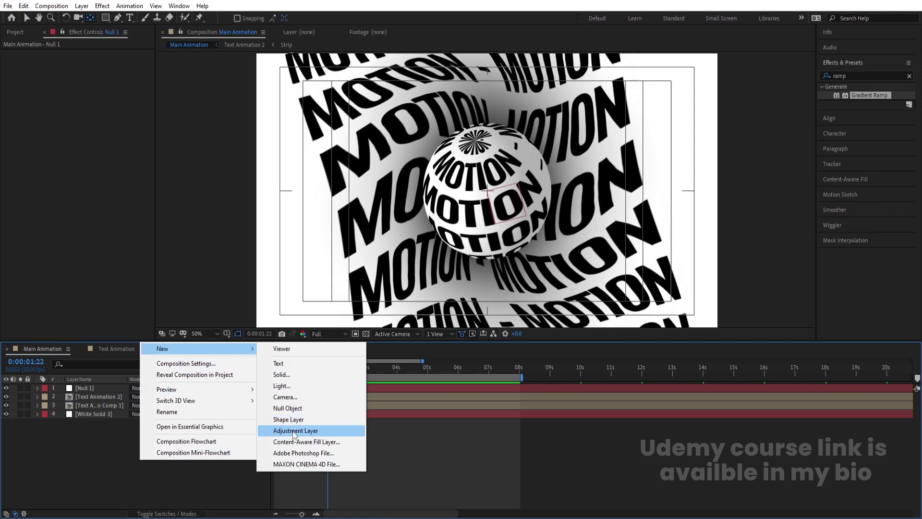
left_click(288, 428)
left_click(866, 76)
type("tint")
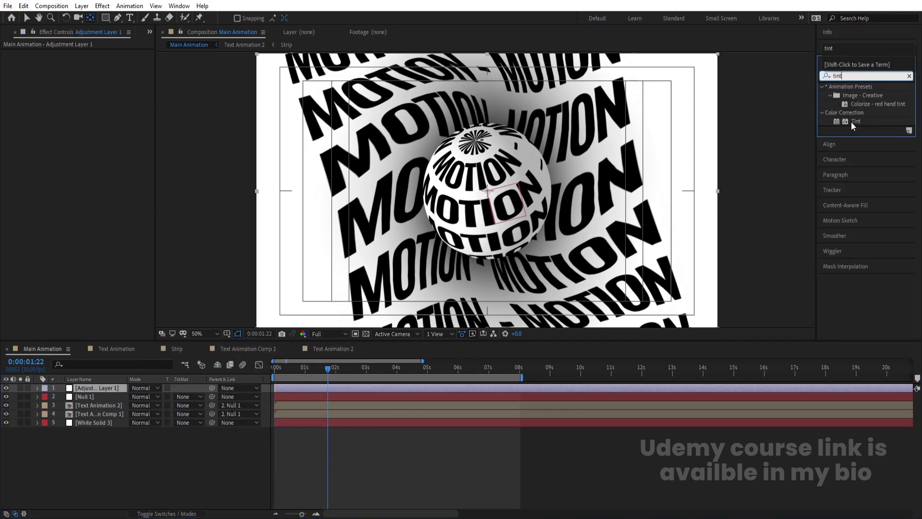
double_click(854, 120)
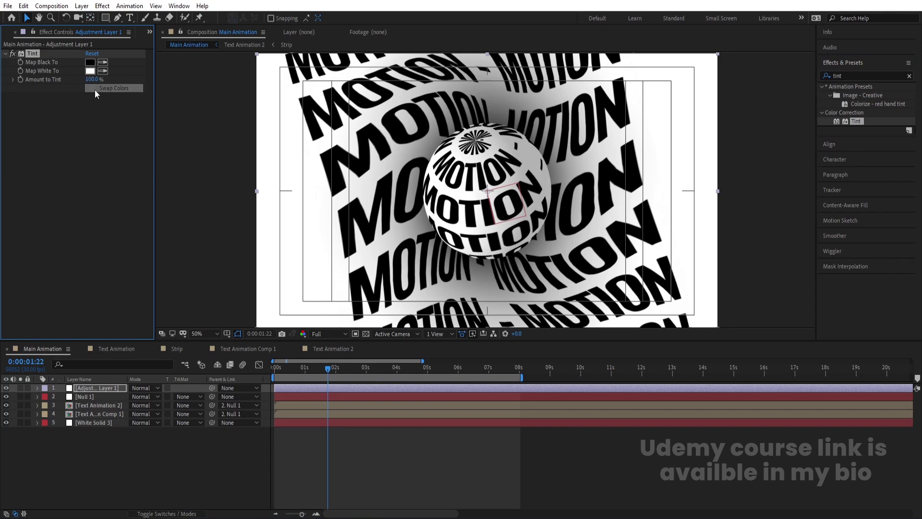
- Try swapping the Tint effect's black and white mapping colors on the adjustment layer, and undo the color changes
left_click(94, 89)
left_click(134, 444)
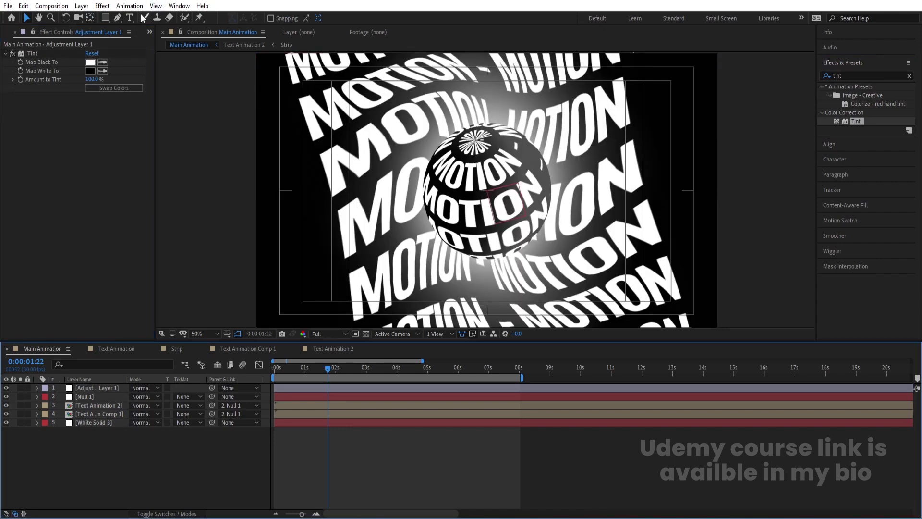
left_click(108, 388)
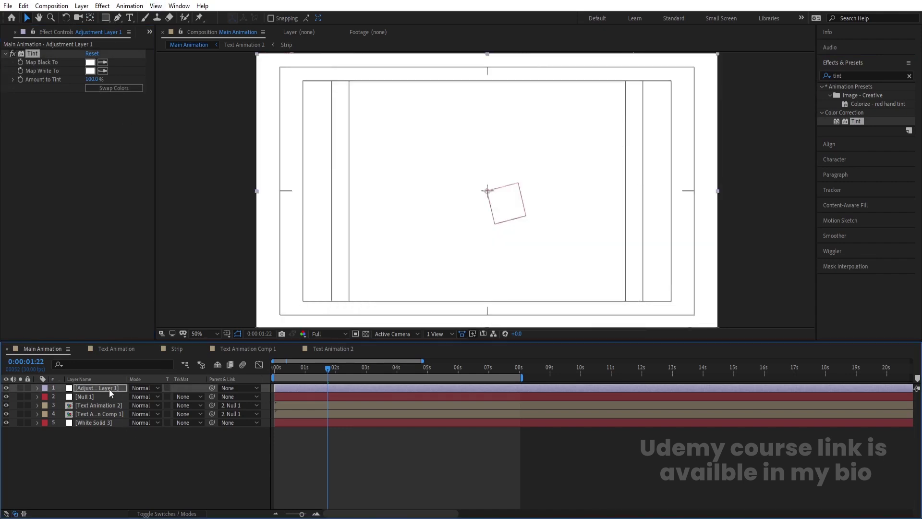
key("ctrl+z")
- Set the Tint effect's Map Black To color to red on the adjustment layer
left_click(90, 62)
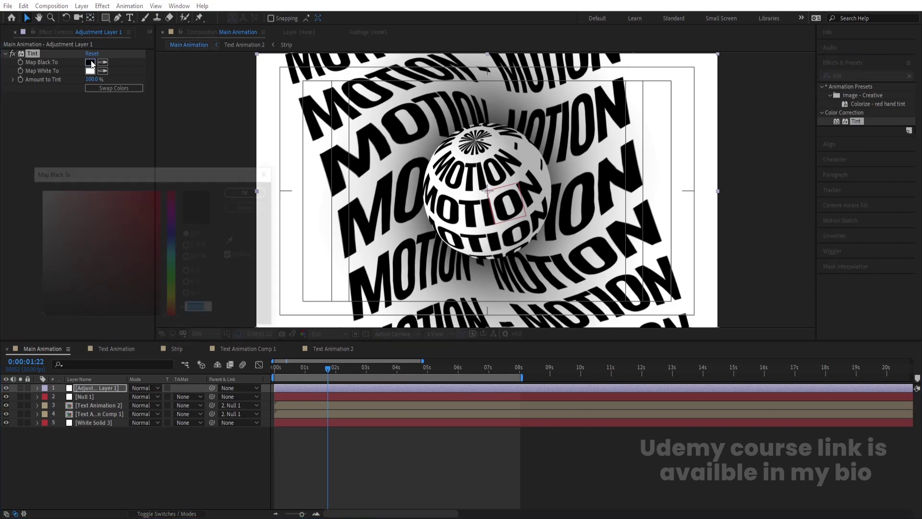
type("FF0000")
left_click(248, 190)
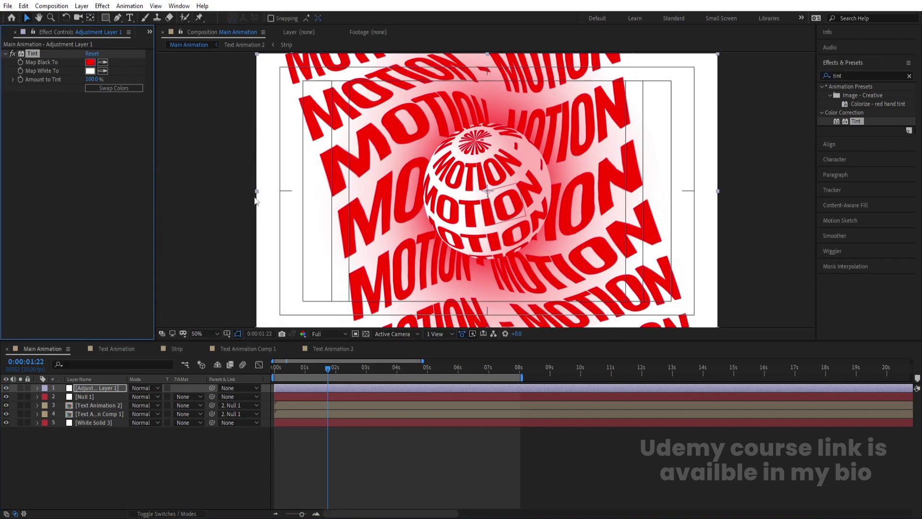
left_click(139, 454)
- Draw a filled ellipse over the sphere, center its anchor point, and align it horizontally and vertically to the composition center
right_click(145, 451)
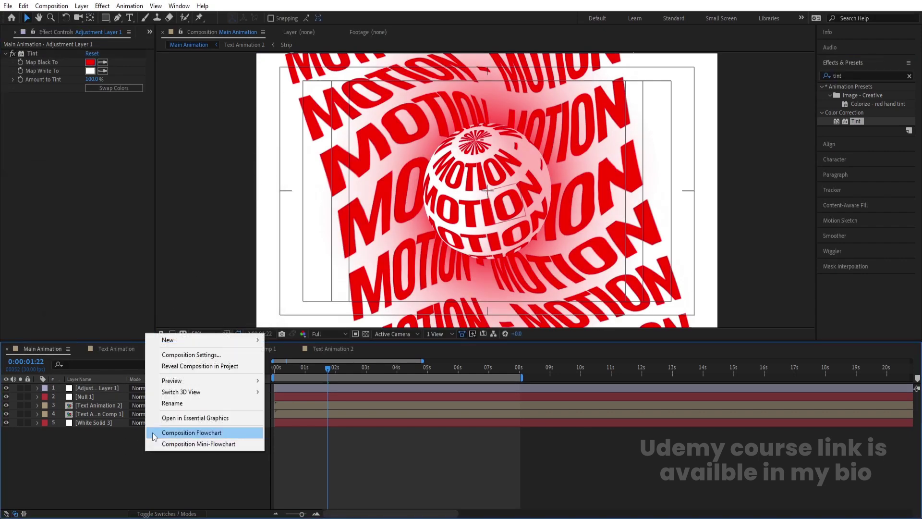
left_click(106, 19)
mouse_move(106, 19)
left_mouse_down()
mouse_move(149, 31)
mouse_move(148, 39)
left_mouse_up()
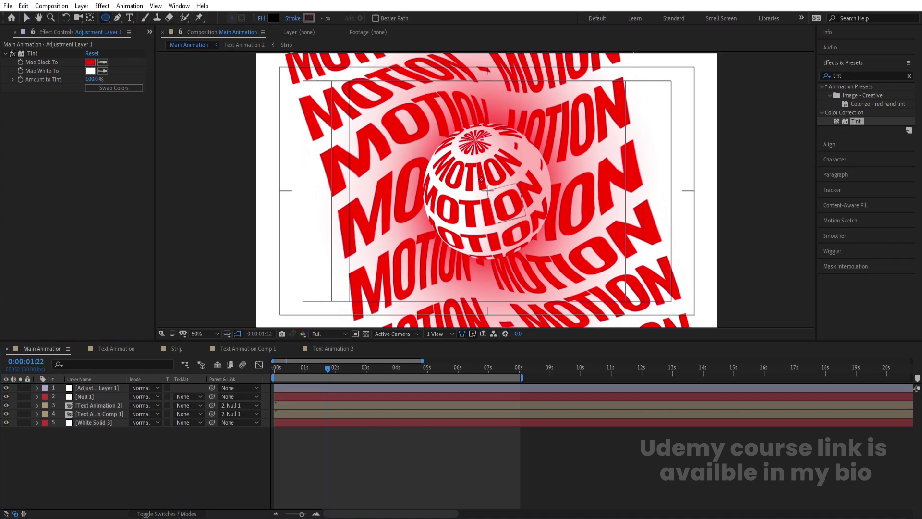
left_click_drag(443, 141, 541, 255)
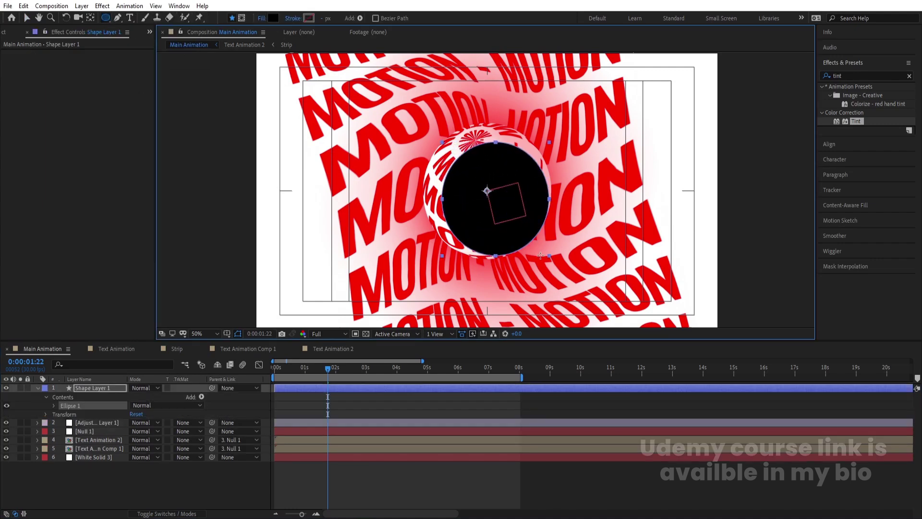
key("ctrl+alt+Home")
left_click(829, 144)
left_click(843, 105)
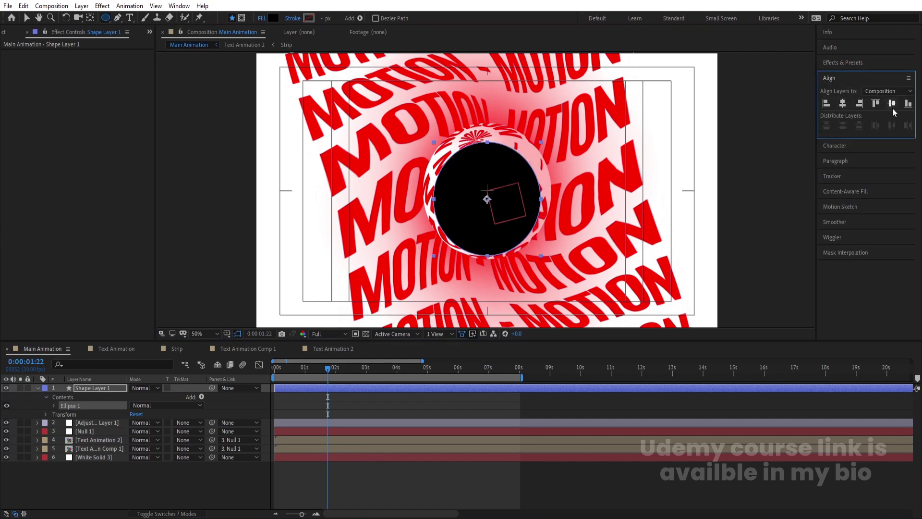
left_click(893, 104)
- Set the adjustment layer's track matte to Alpha Matte "Shape Layer 1" so the tint affects only the ellipse area
left_click_drag(308, 365, 222, 370)
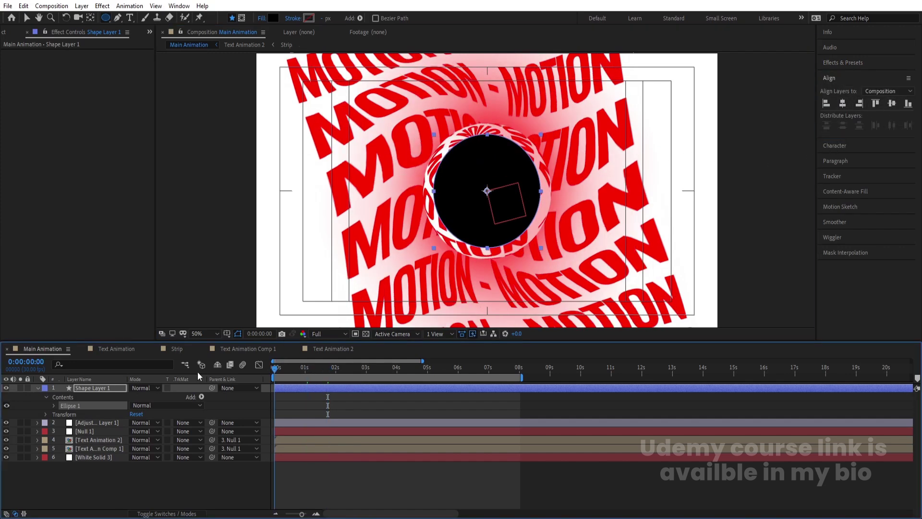
left_click(81, 423)
left_click(199, 422)
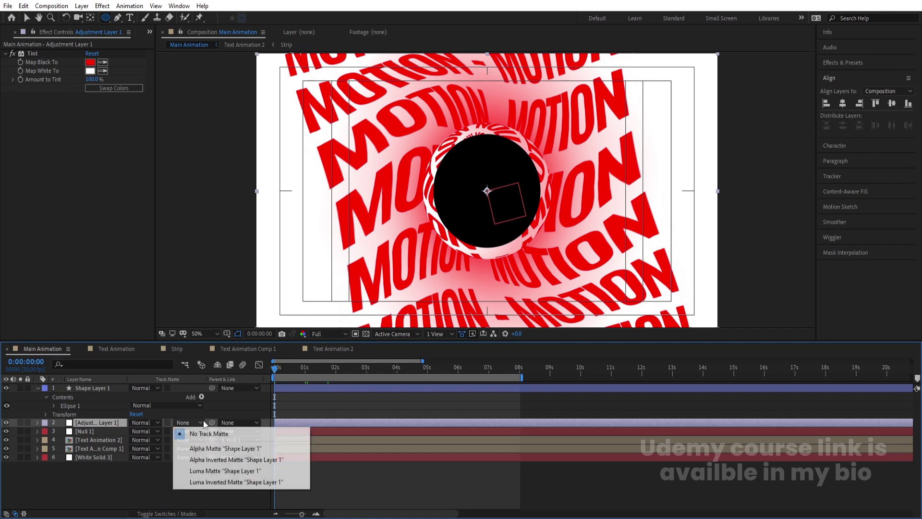
left_click(208, 449)
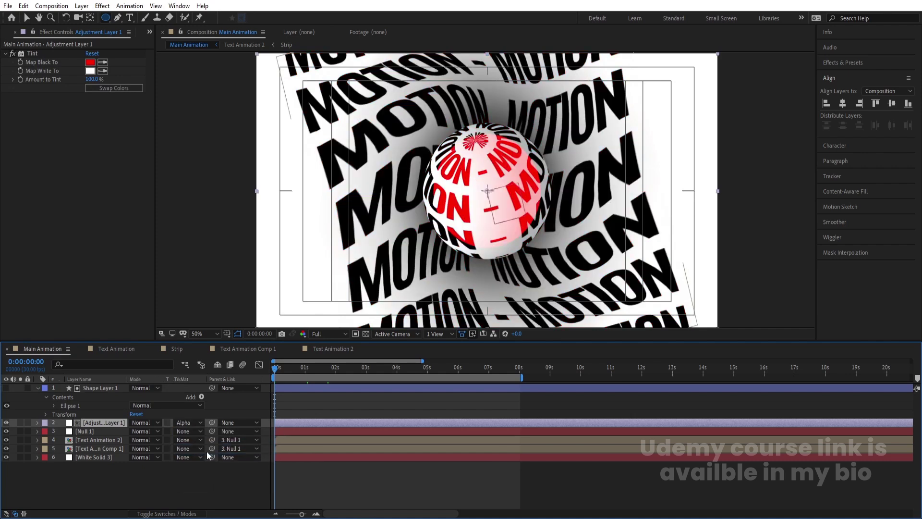
- Keyframe the ellipse shape layer's Scale from 0% at the first frame to 463% at 0:00:04:00
left_click(99, 388)
key("s")
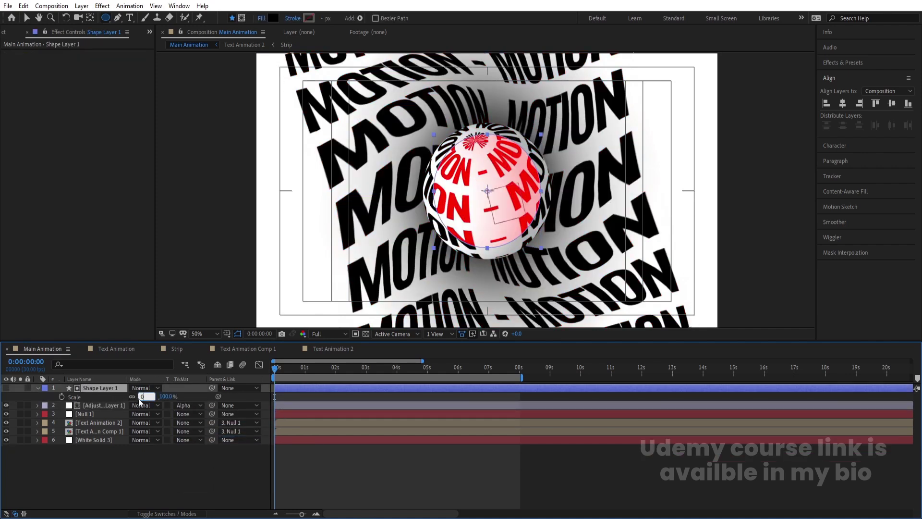
left_click(139, 399)
type("0")
key("Return")
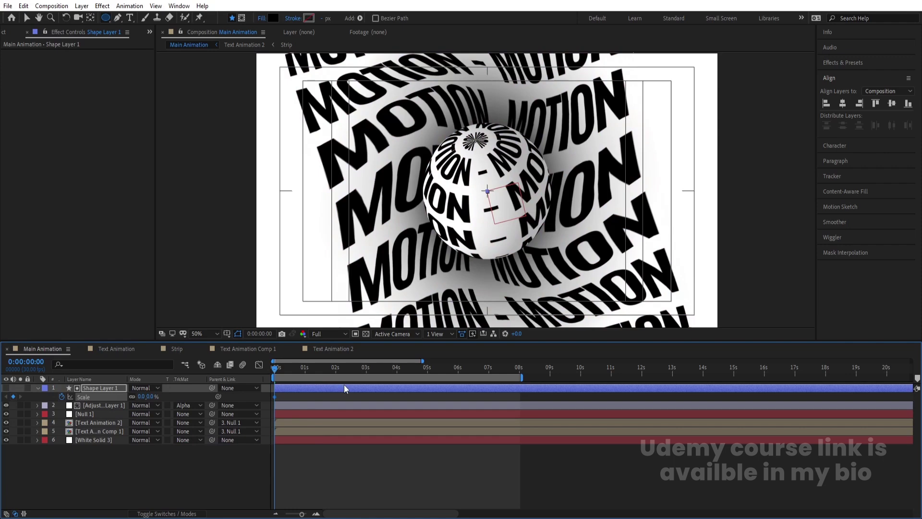
key("equal")
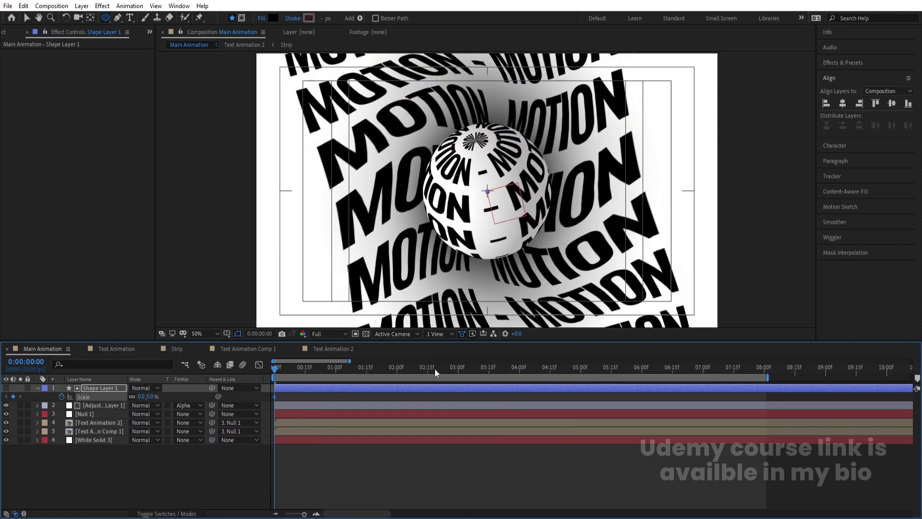
left_click(519, 372)
left_click_drag(144, 397, 303, 329)
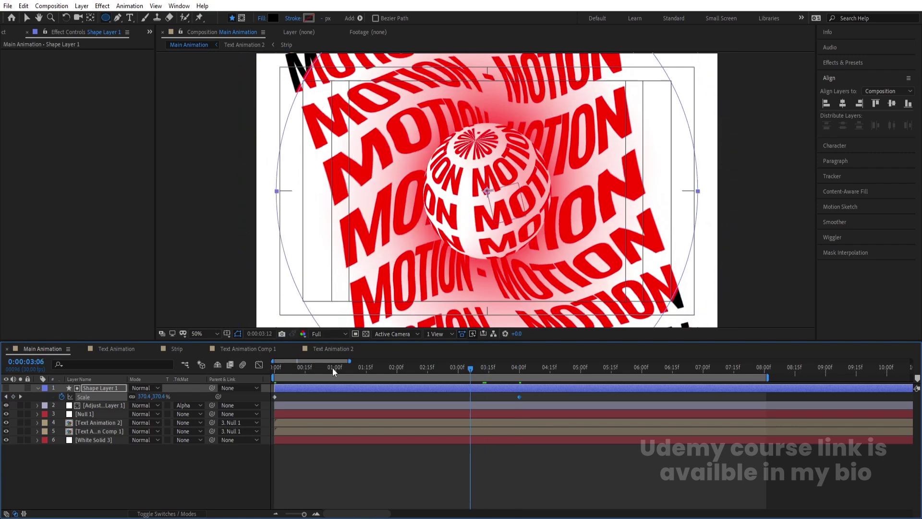
- Preview the expanding circular tint reveal from the first frame and return to the start
key("Home")
key("space")
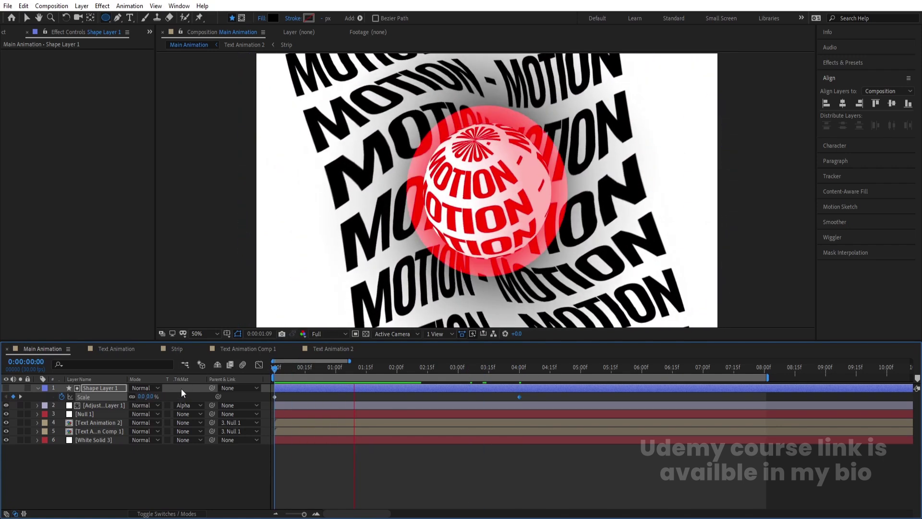
key("space")
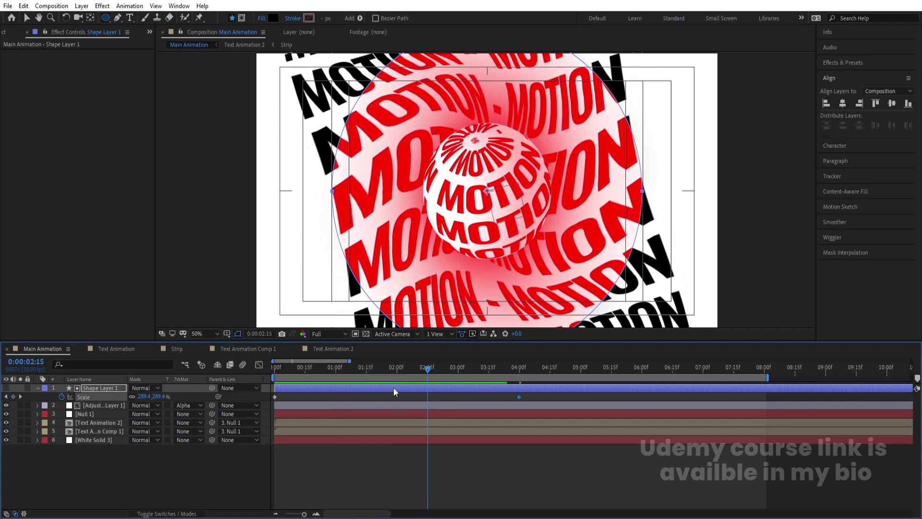
key("space")
key("Home")
- Set the adjustment layer's Tint Map Black To color to 000000, swap the two Tint colors, and preview the inverted reveal
left_click(96, 405)
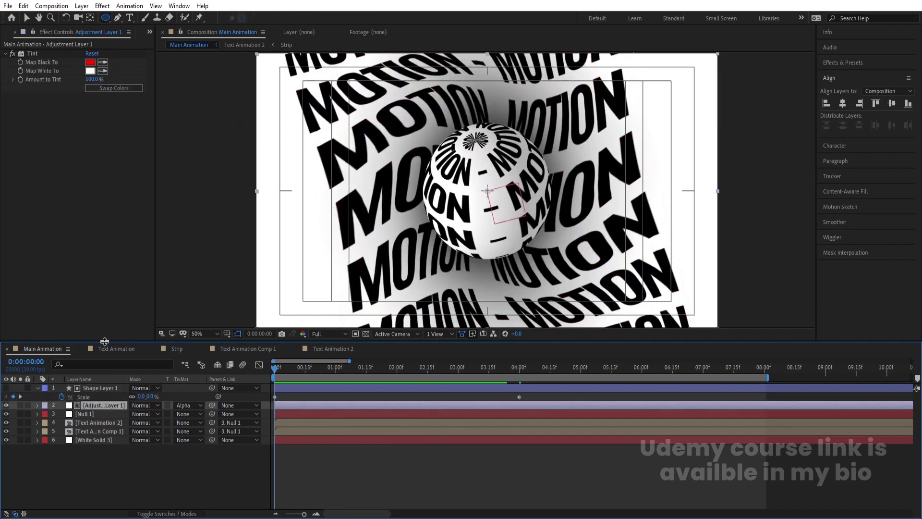
left_click(90, 62)
left_click_drag(148, 252, 14, 375)
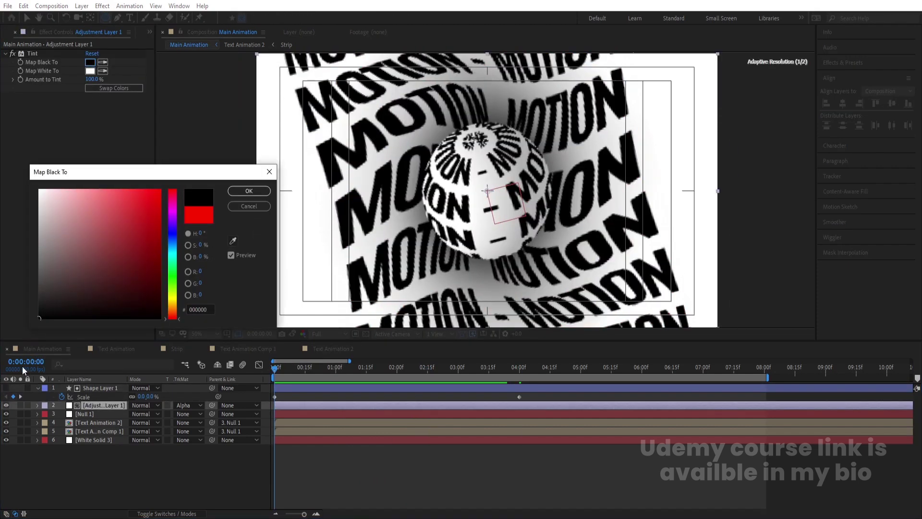
key("Return")
key("space")
left_click(104, 89)
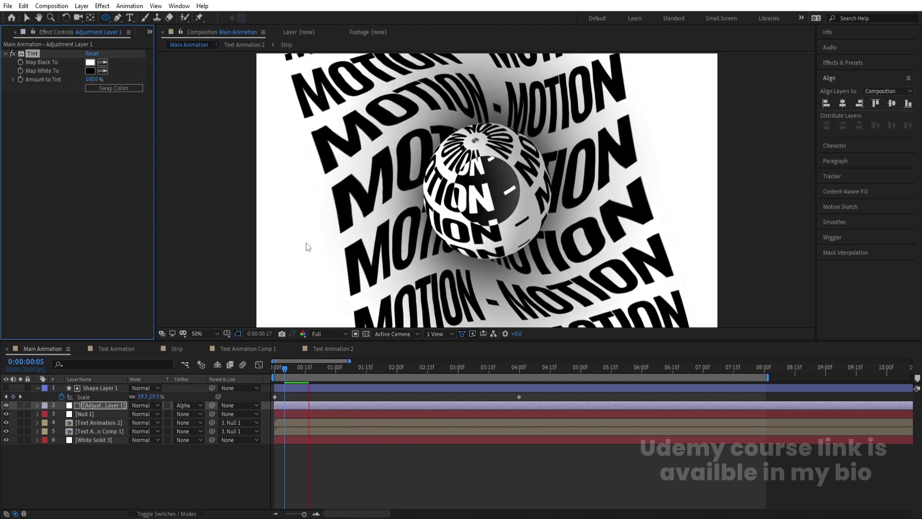
key("space")
- Increase the ellipse's Scale keyframe at 0:00:04:00 to 495% so the matte covers the frame corners
key("k")
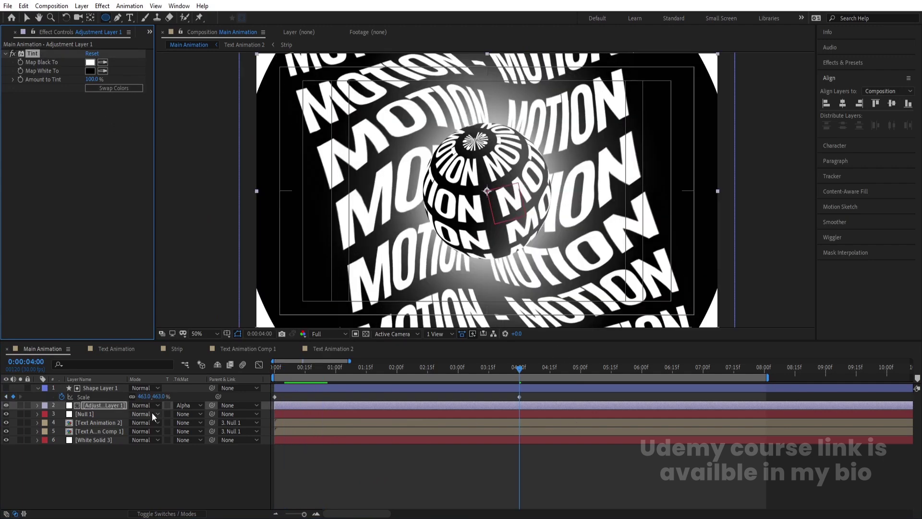
left_click_drag(144, 396, 160, 396)
left_click(102, 484)
- Duplicate the ellipse matte and its adjustment layer together, and make the copies start at 0:00:04:00
left_click(93, 405)
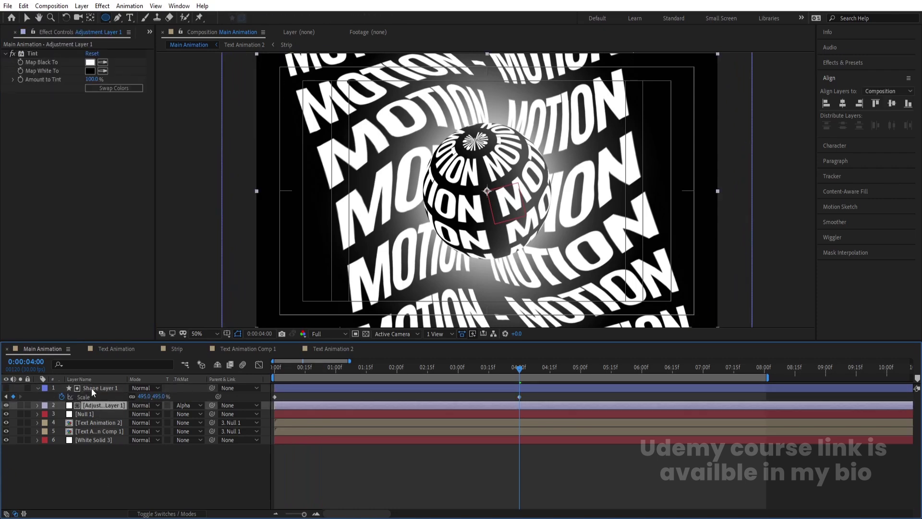
left_click(92, 388, "shift")
key("ctrl+d")
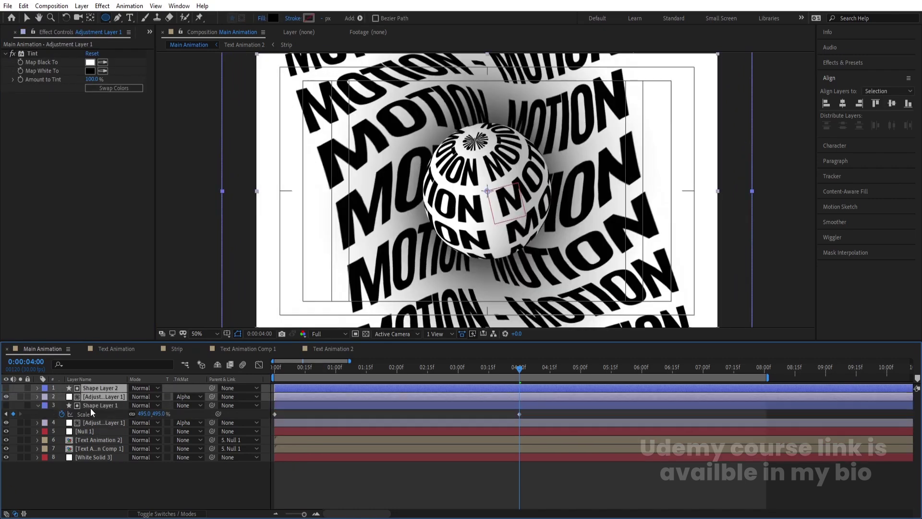
key("alt+bracketleft")
- Preview the second circular inversion from 0:00:04:00 and collapse the displayed keyframed properties
key("space")
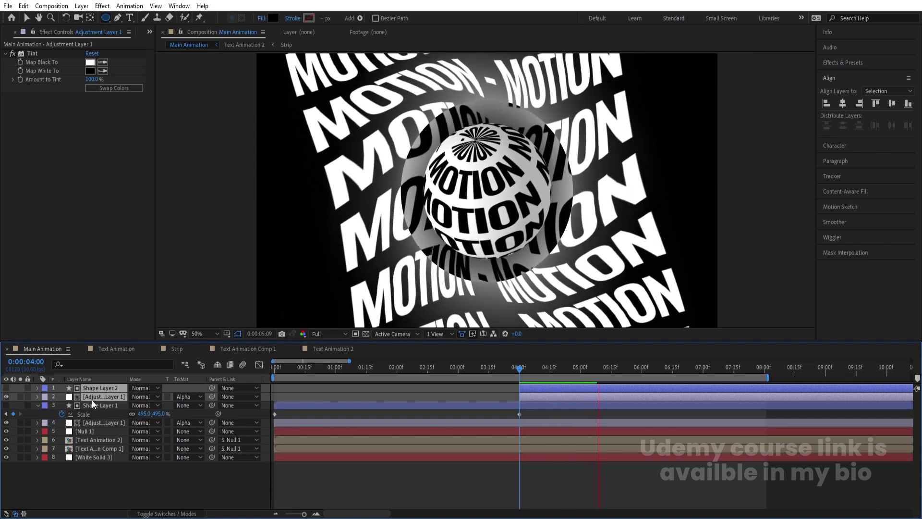
key("space")
left_click(290, 397)
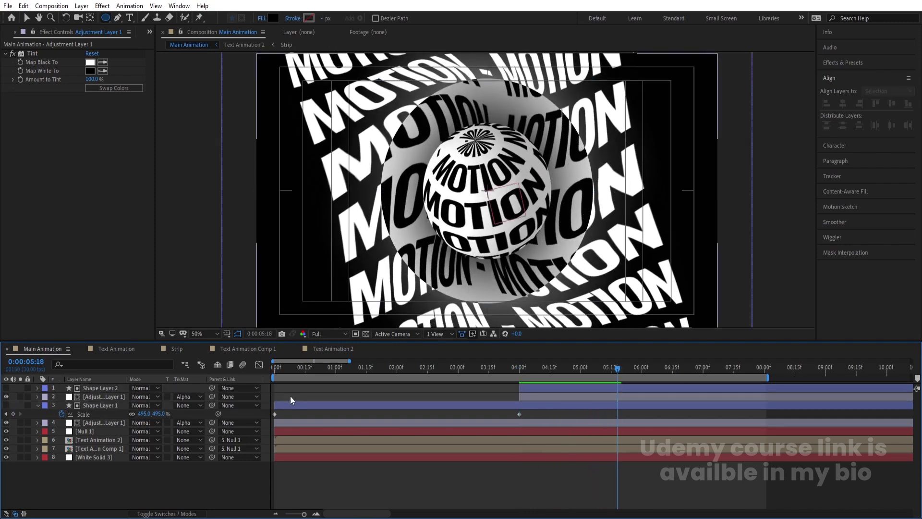
key("u")
key("space")
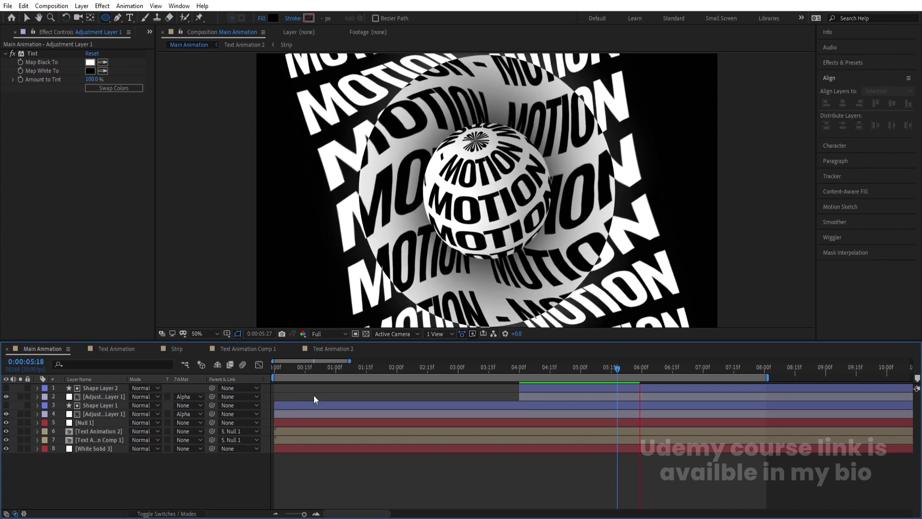